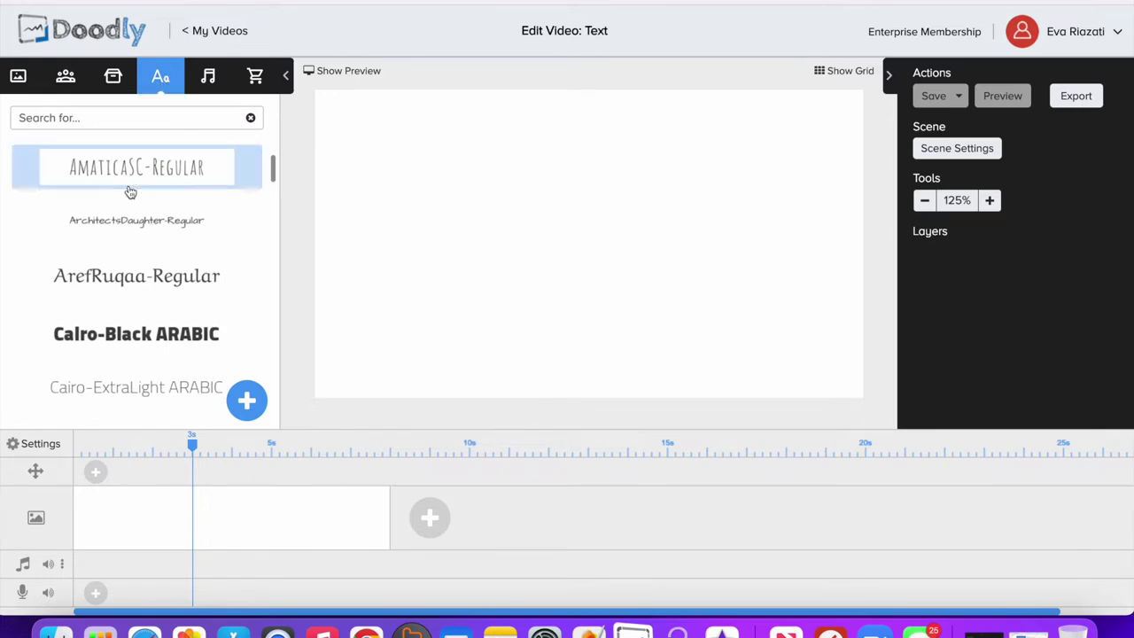
# - Look through the fonts available in the text asset library
pyautogui.scroll(-5, 130, 192)
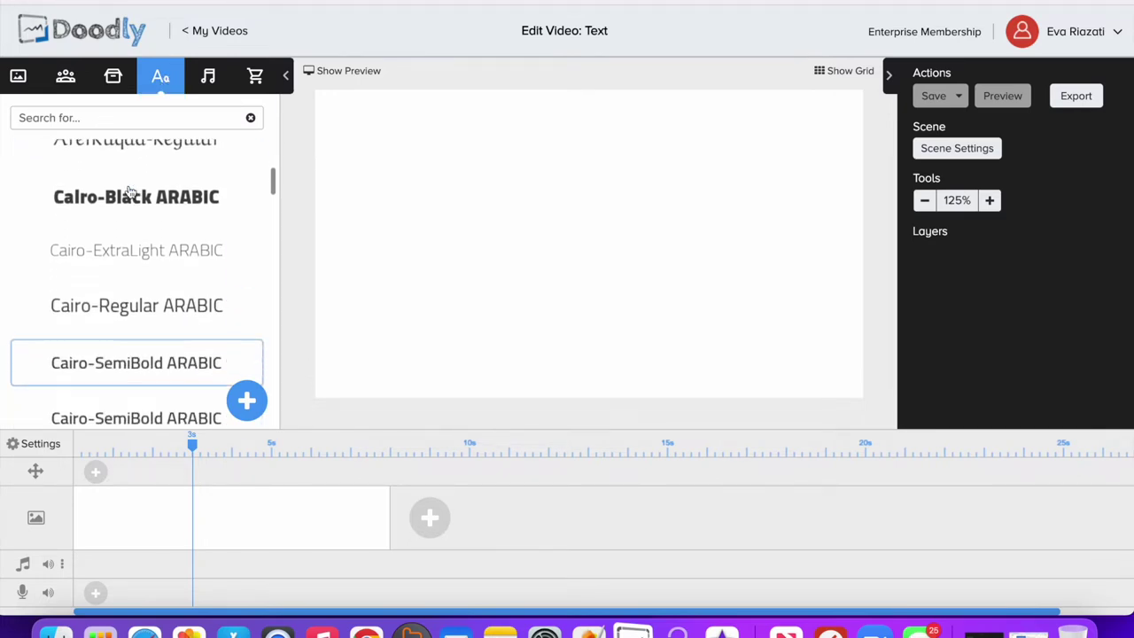
pyautogui.scroll(-1, 131, 193)
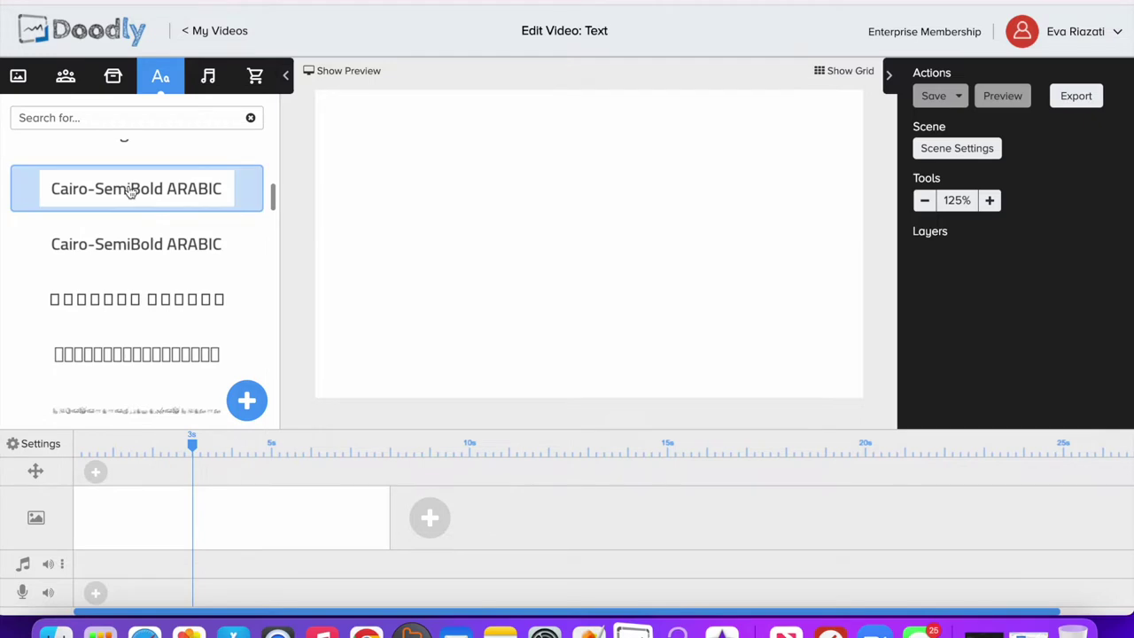
pyautogui.scroll(-8, 130, 192)
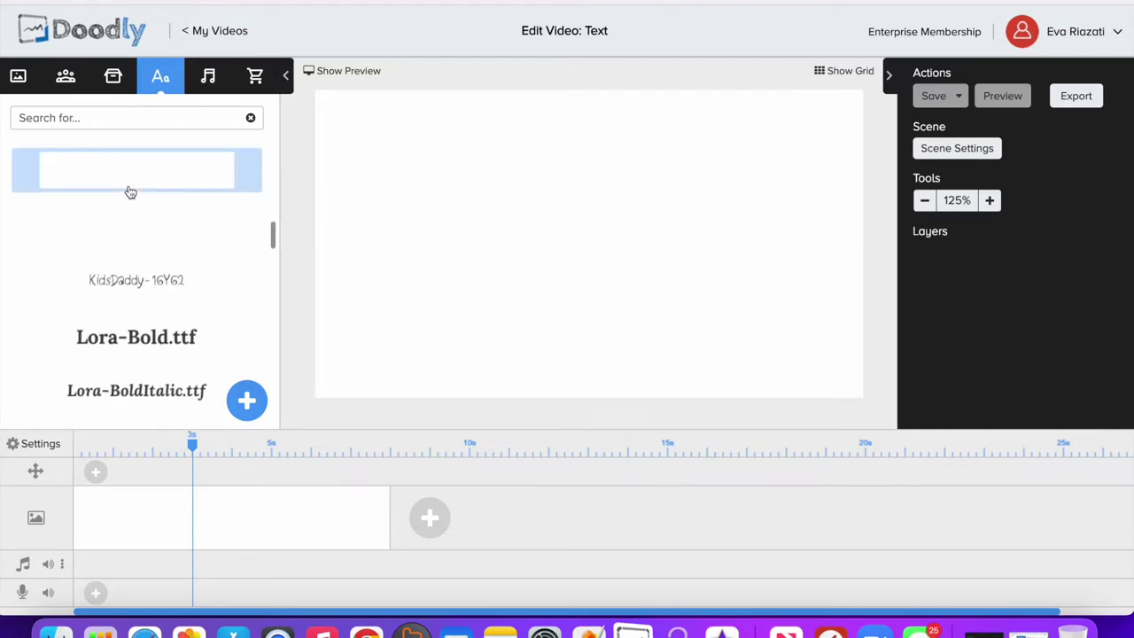
pyautogui.scroll(-8, 130, 193)
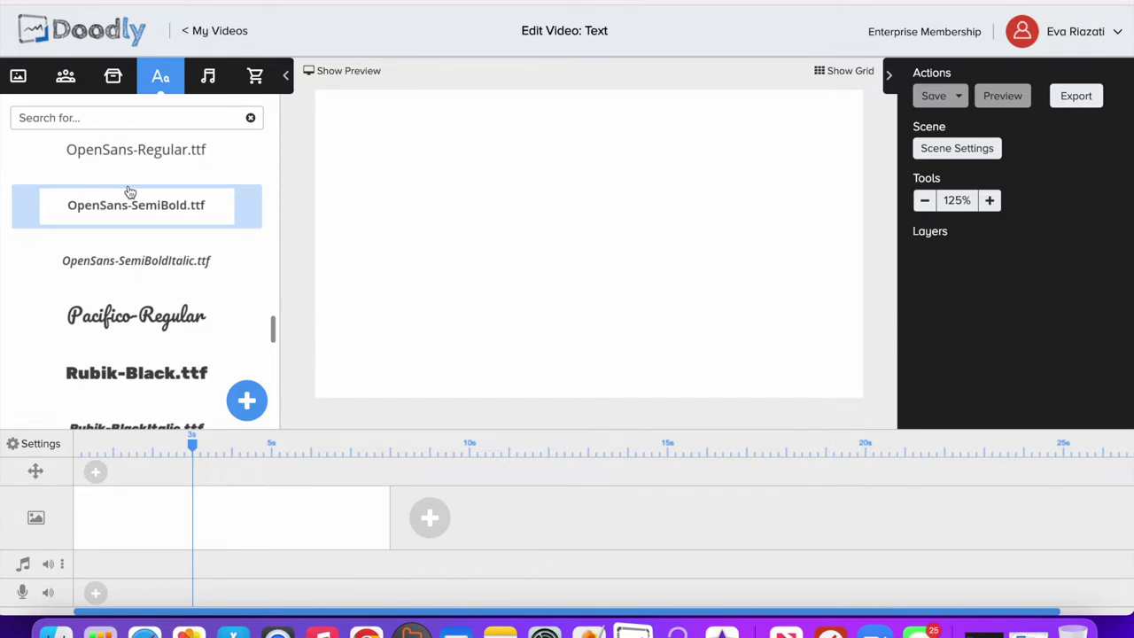
pyautogui.scroll(8, 130, 192)
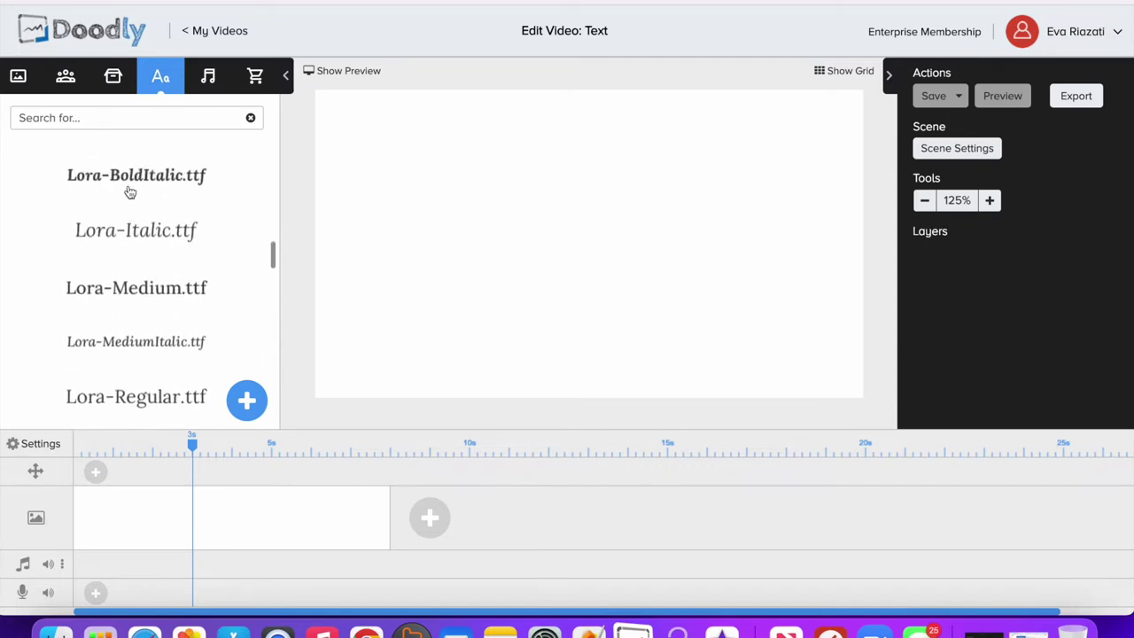
pyautogui.scroll(10, 131, 192)
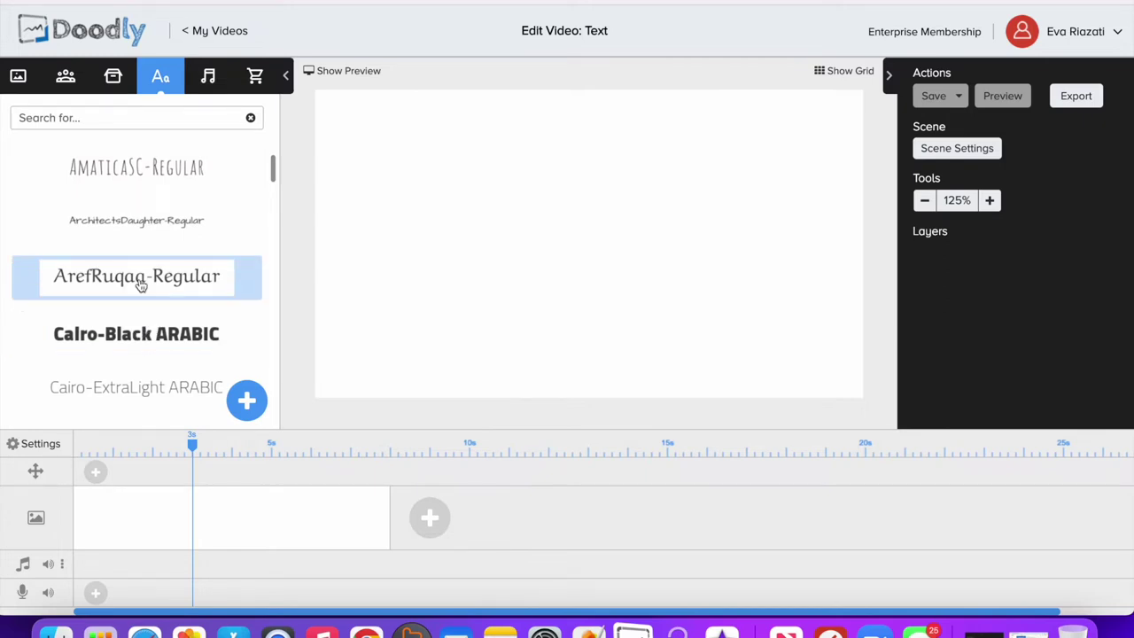
# - Add a Cairo-Regular ARABIC text to the empty scene and make it read "Hello"
pyautogui.scroll(-1, 128, 342)
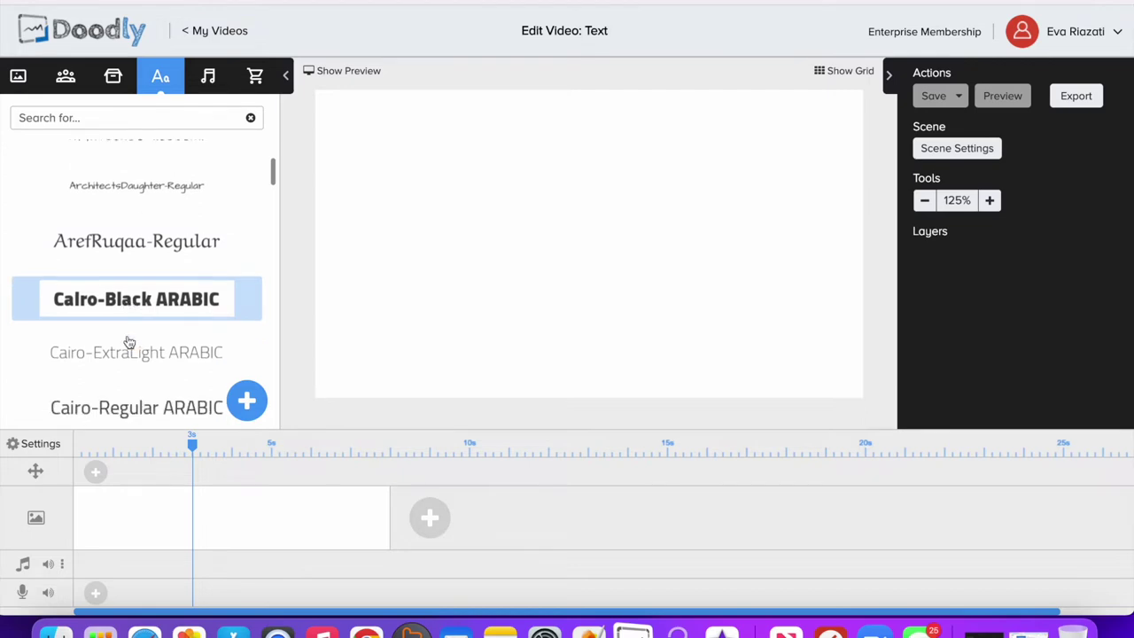
pyautogui.scroll(-3, 129, 342)
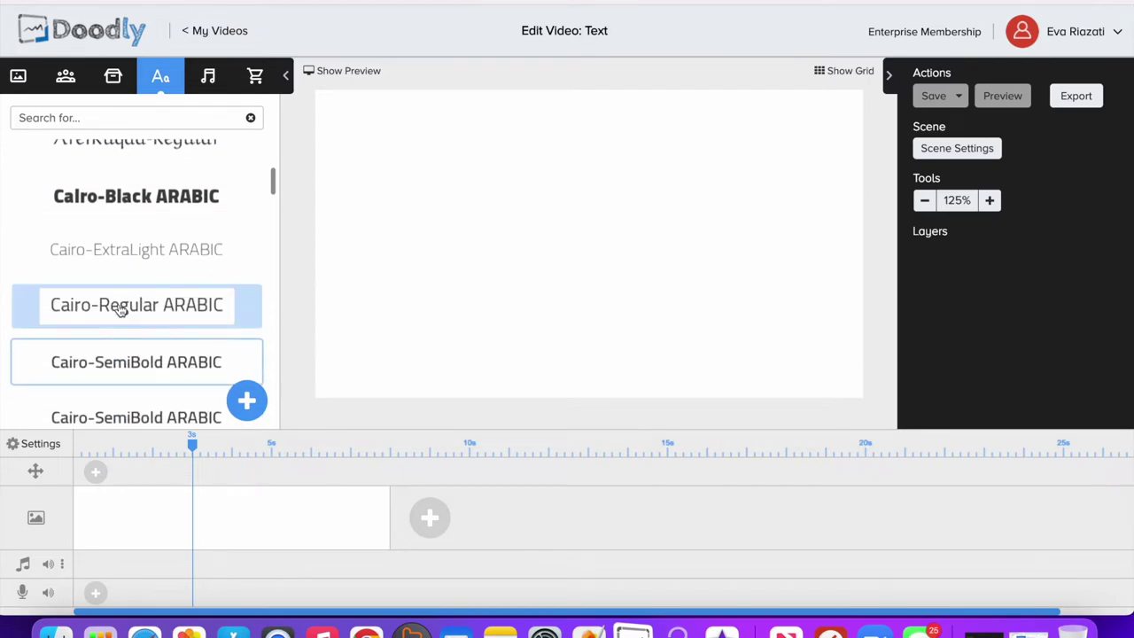
pyautogui.moveTo(121, 308); pyautogui.dragTo(602, 186)
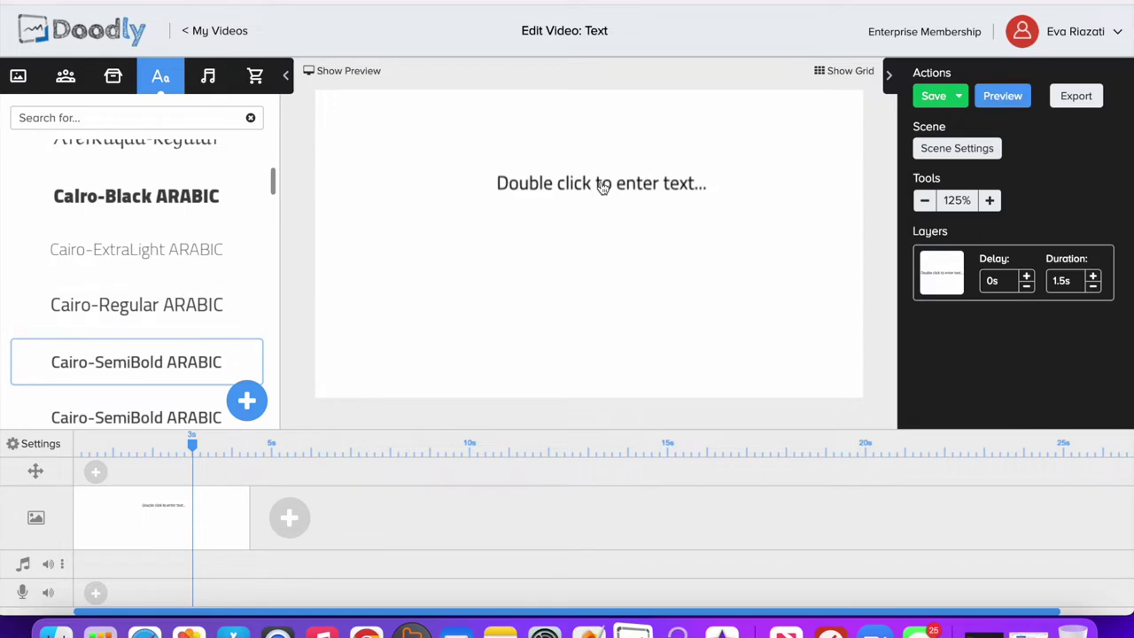
pyautogui.doubleClick(600, 184)
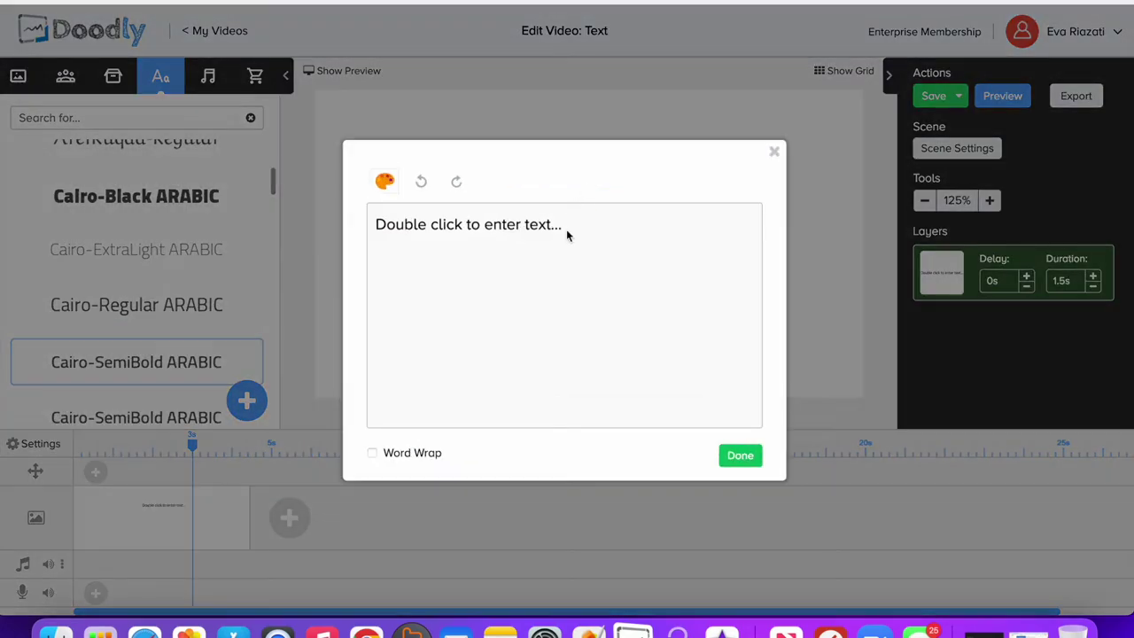
pyautogui.moveTo(569, 229); pyautogui.dragTo(337, 219)
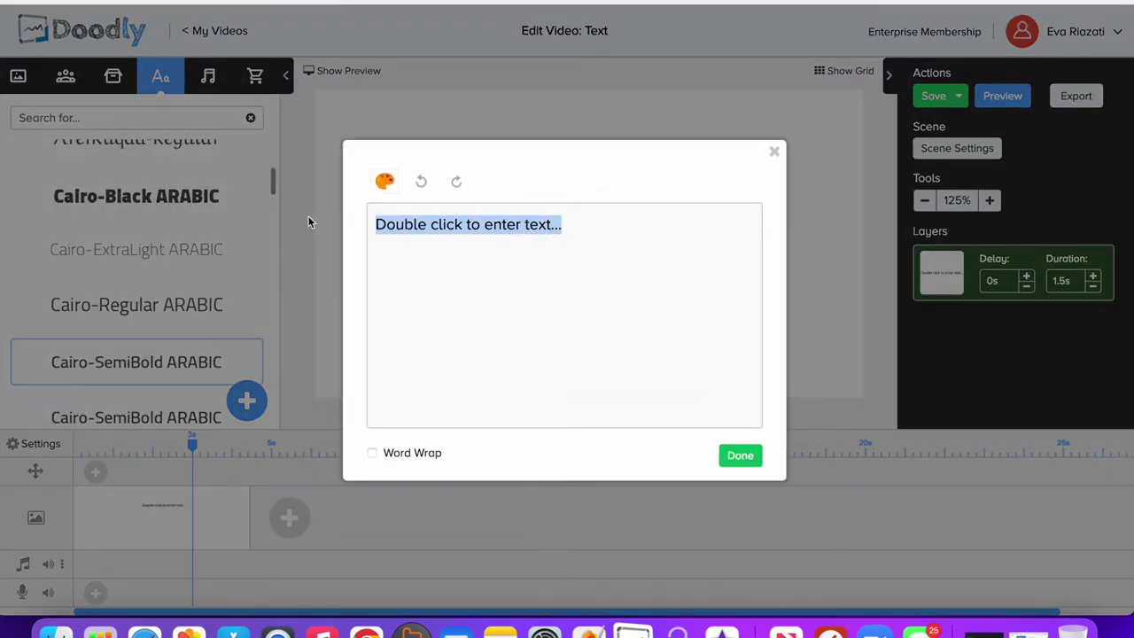
pyautogui.write('Hello')
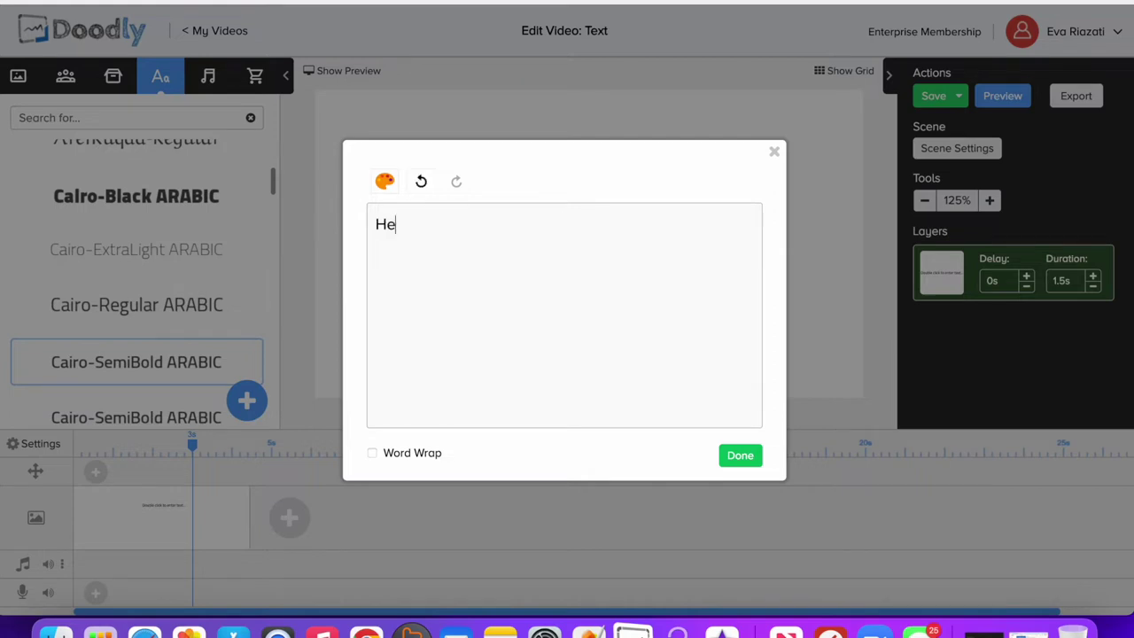
pyautogui.click(741, 457)
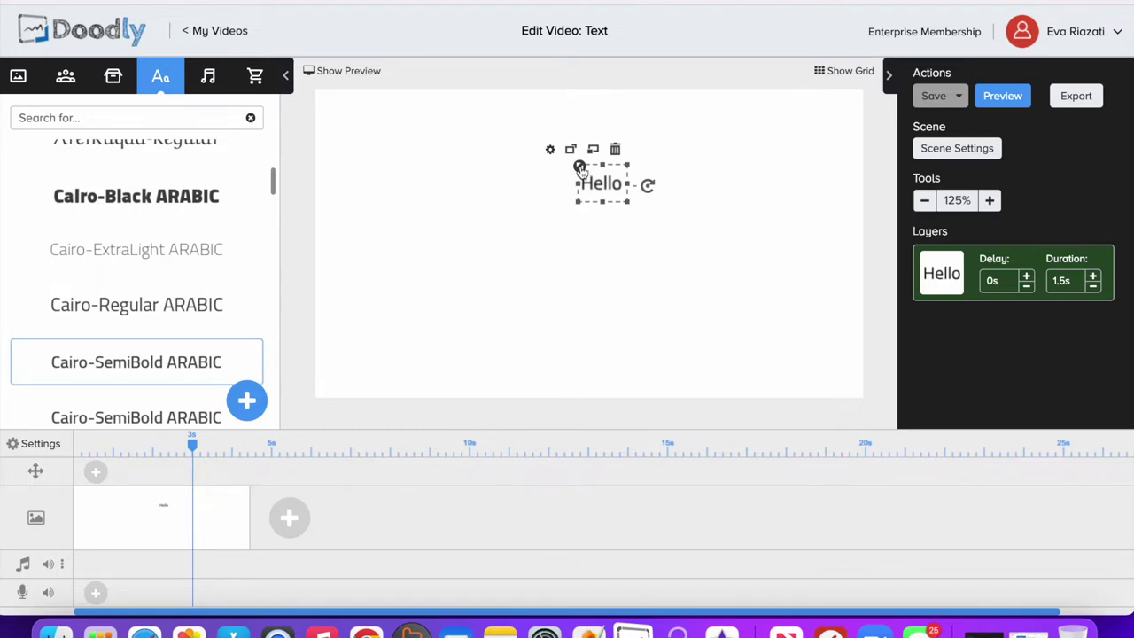
# - Enlarge the "Hello" text to font size 217 and move it near the center of the canvas
pyautogui.moveTo(580, 168); pyautogui.dragTo(441, 90)
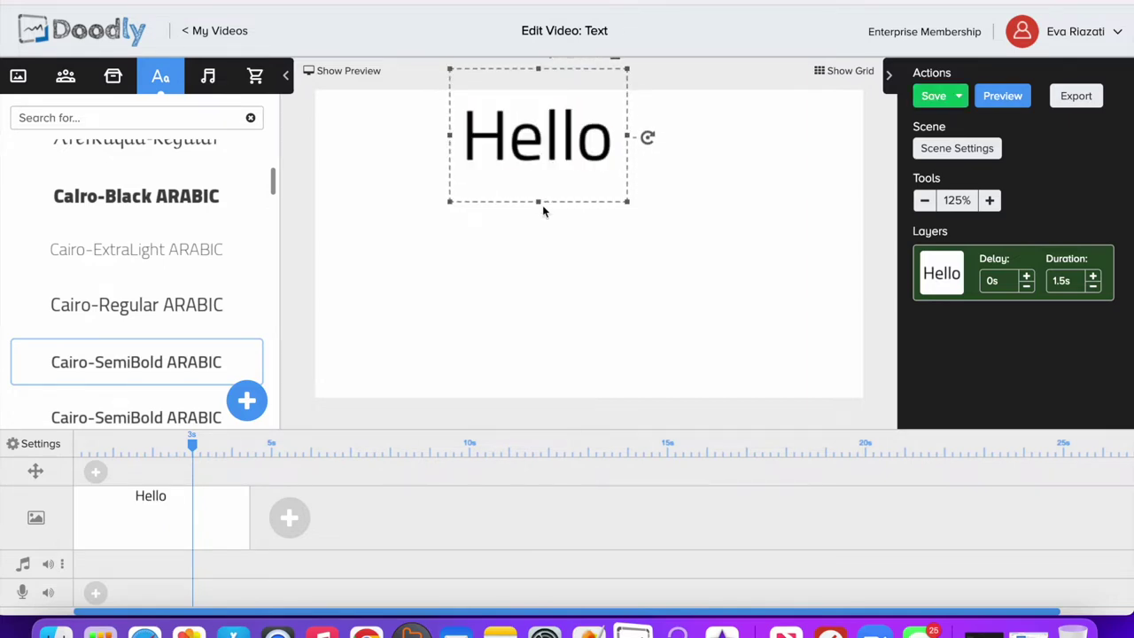
pyautogui.moveTo(524, 140); pyautogui.dragTo(552, 239)
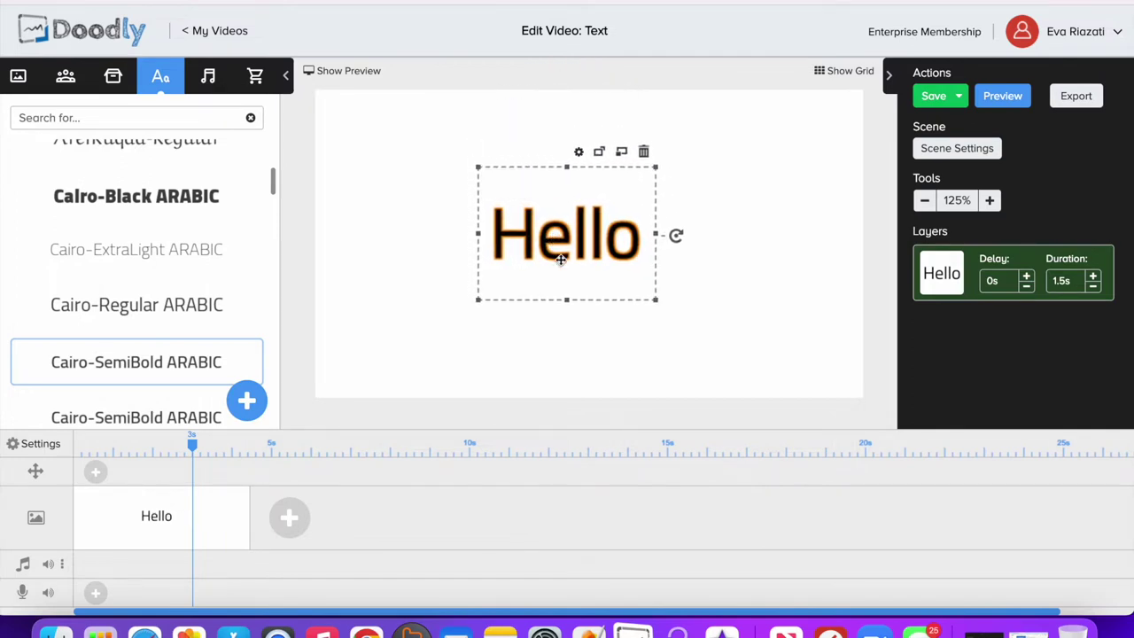
pyautogui.moveTo(568, 302); pyautogui.dragTo(572, 397)
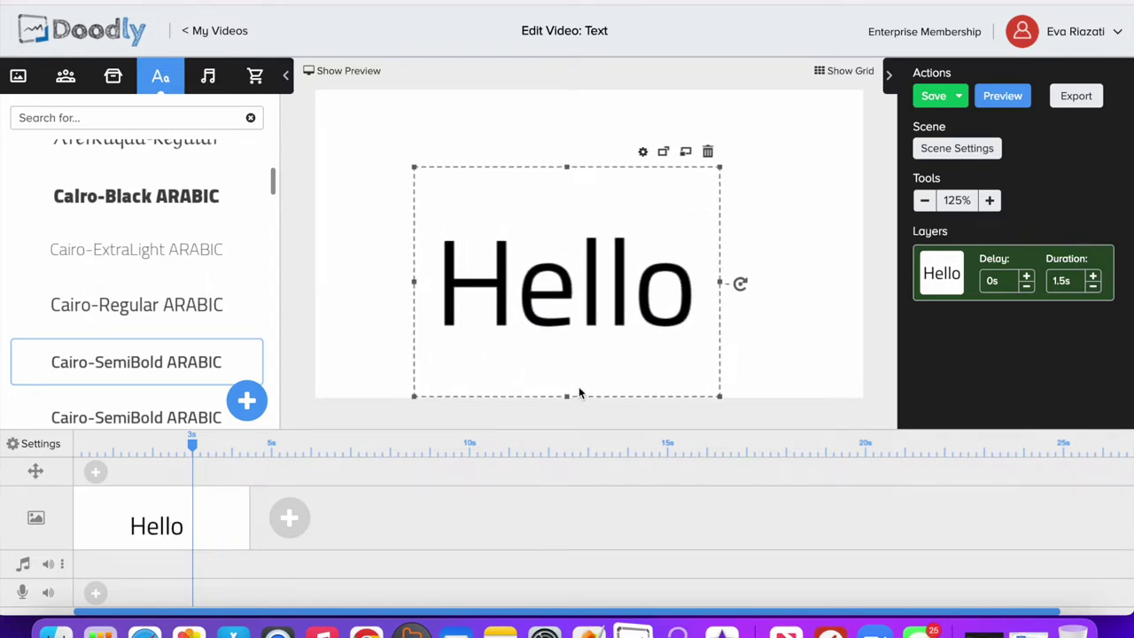
pyautogui.moveTo(577, 296); pyautogui.dragTo(599, 253)
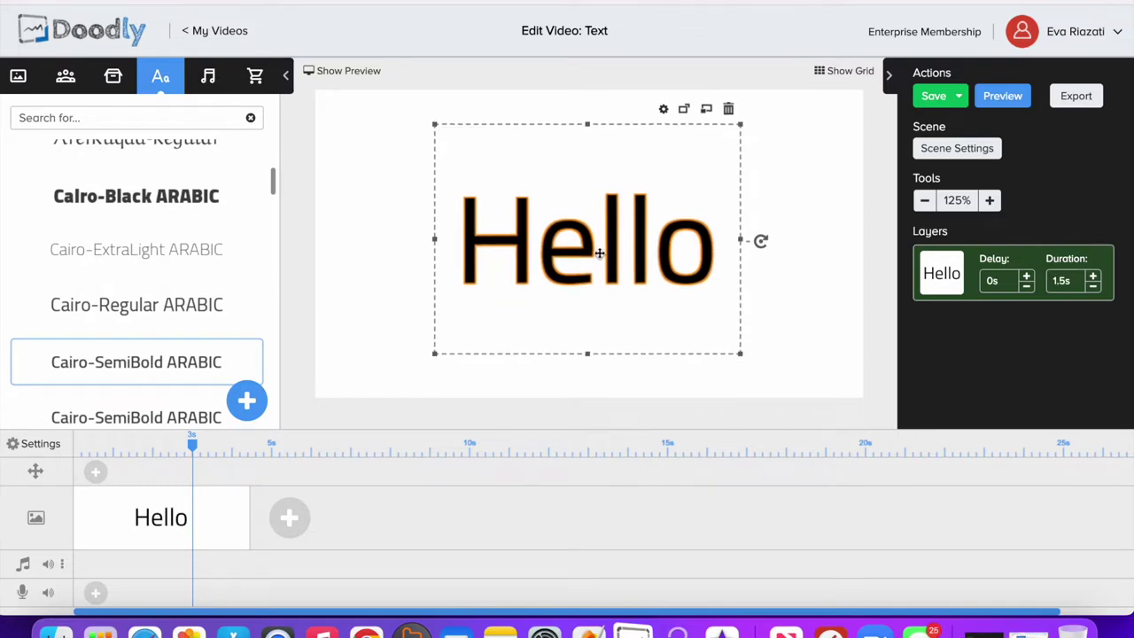
pyautogui.moveTo(588, 124); pyautogui.dragTo(585, 94)
pyautogui.moveTo(600, 221); pyautogui.dragTo(617, 235)
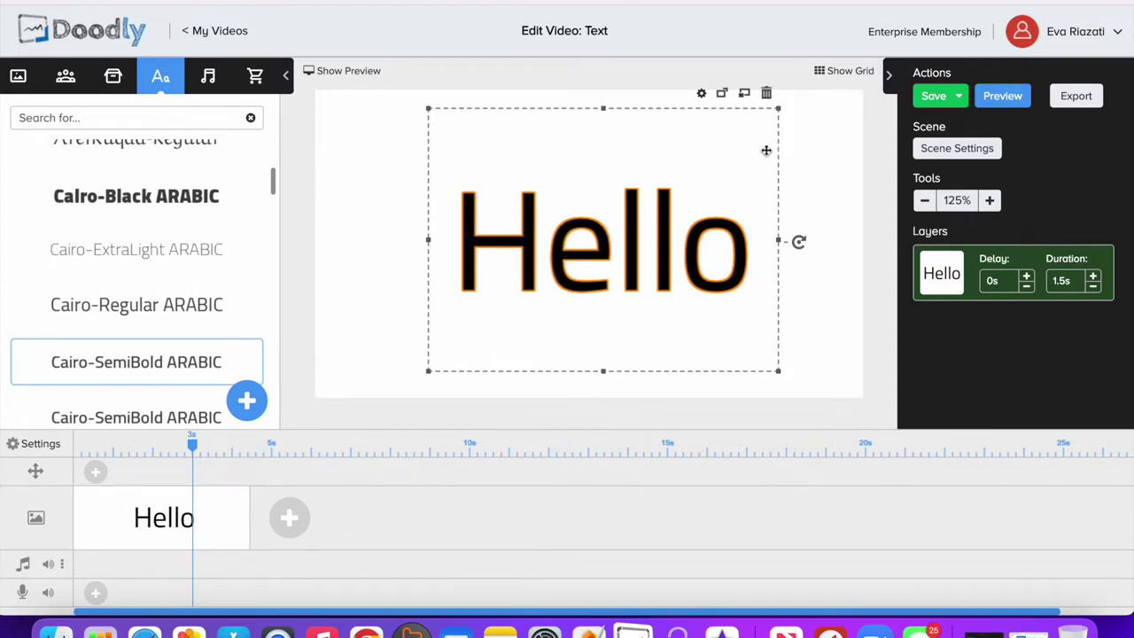
# - Align the "Hello" text to about X 156, Y 12 px with the grid shown, and hide the grid
pyautogui.click(850, 72)
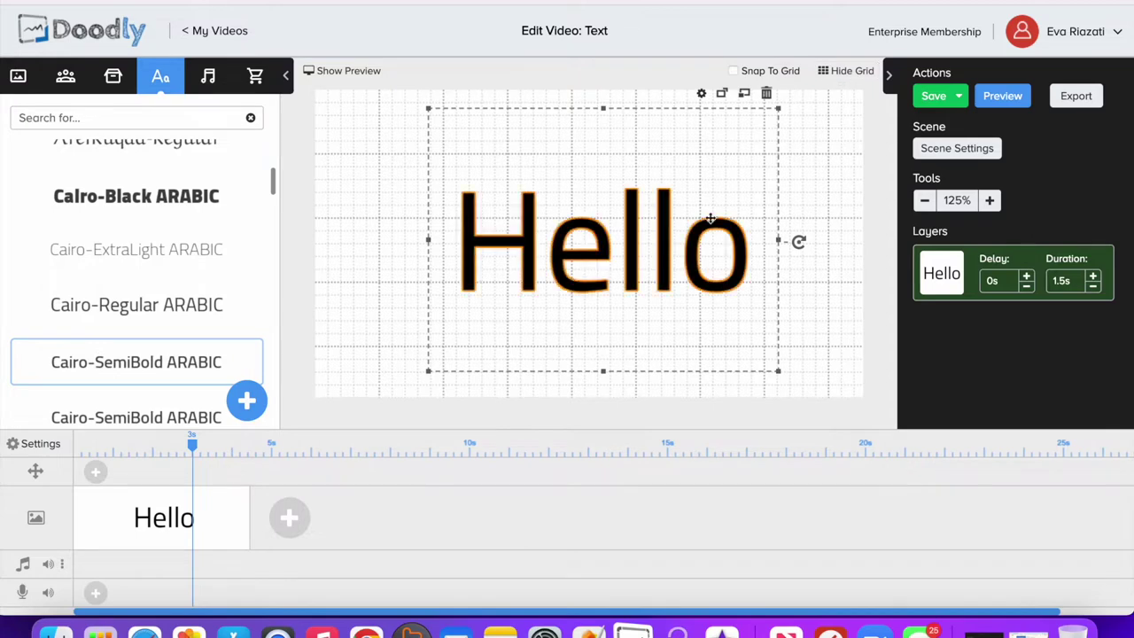
pyautogui.moveTo(688, 228); pyautogui.dragTo(674, 218)
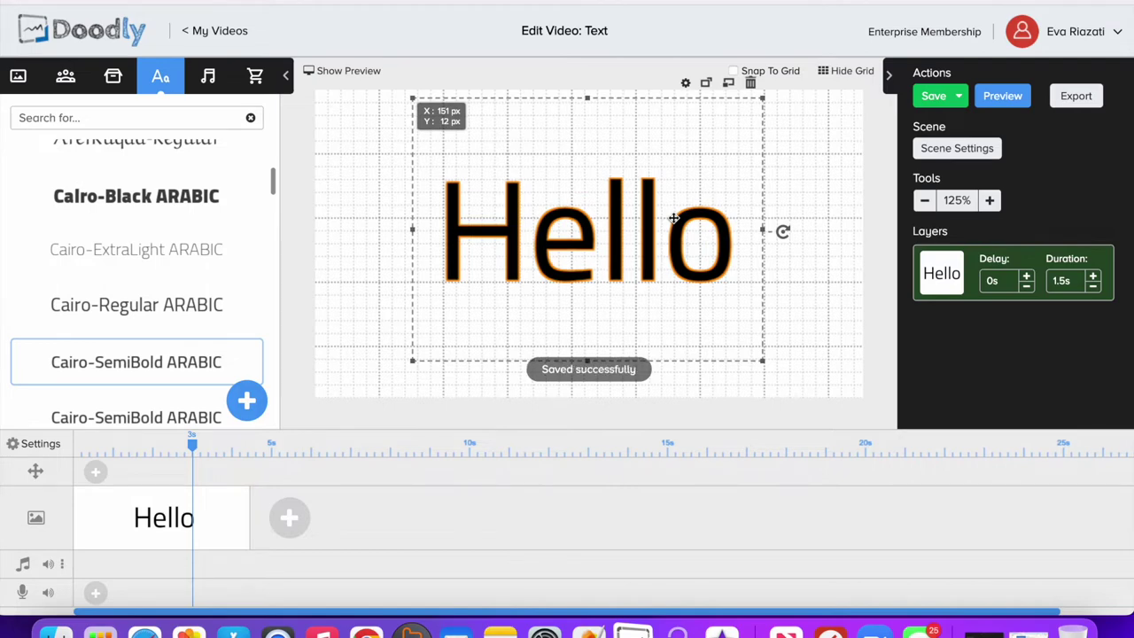
pyautogui.moveTo(673, 218); pyautogui.dragTo(678, 218)
pyautogui.click(844, 71)
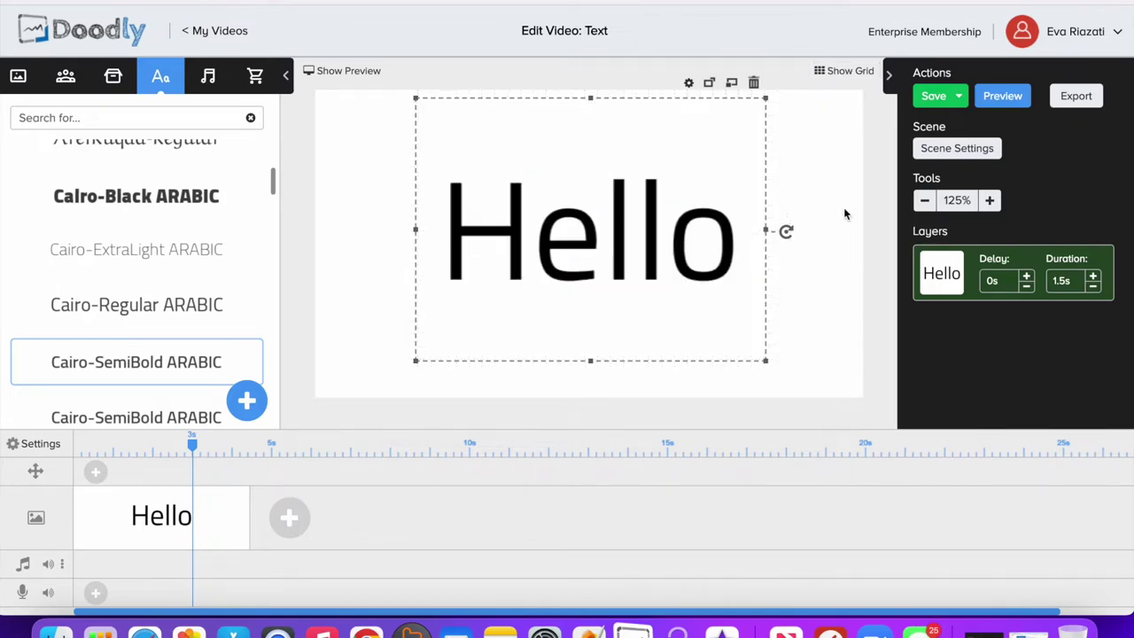
# - Move the "Hello" text to about X 150, Y 22, checking its asset settings before and after the move
pyautogui.click(690, 85)
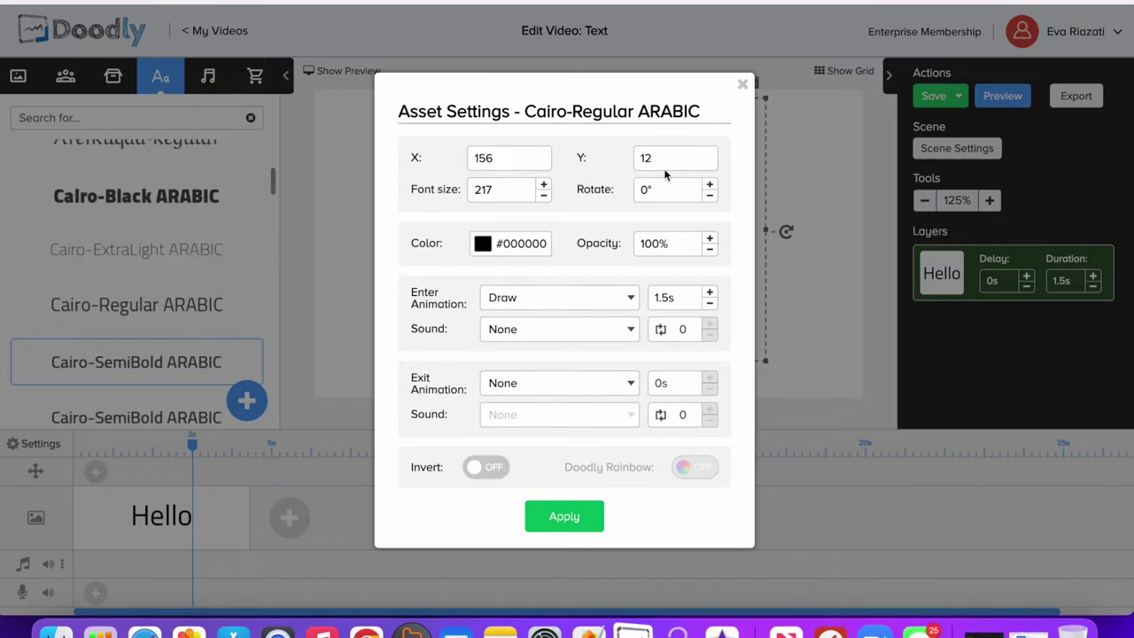
pyautogui.click(743, 85)
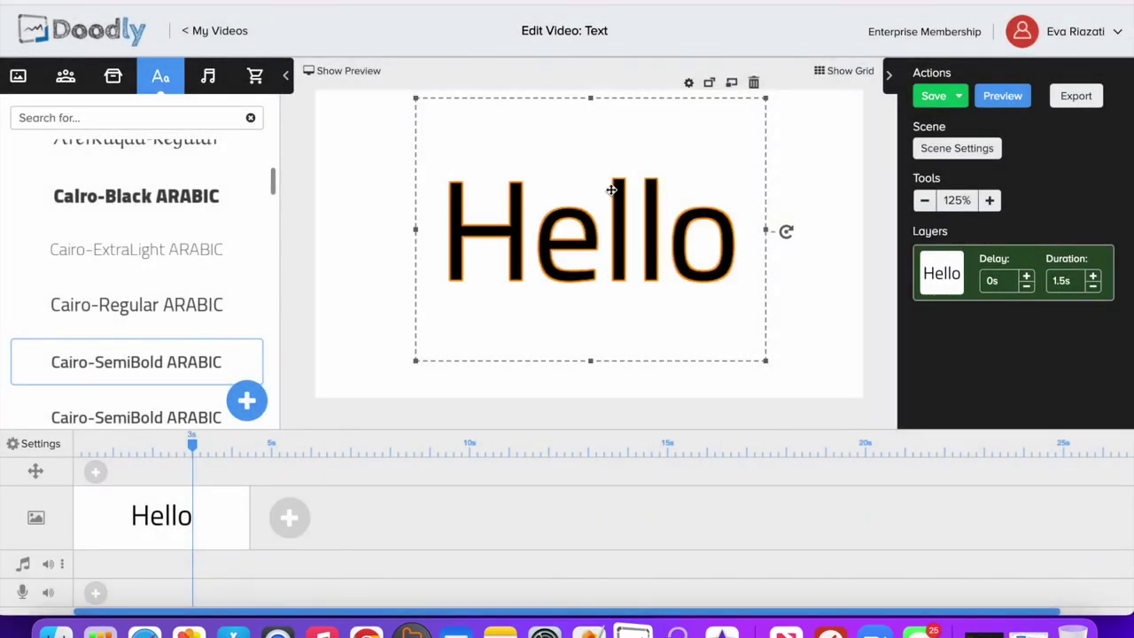
pyautogui.moveTo(612, 191)
pyautogui.mouseDown()
pyautogui.moveTo(578, 206)
pyautogui.moveTo(553, 194)
pyautogui.moveTo(638, 187)
pyautogui.moveTo(626, 218)
pyautogui.moveTo(600, 219)
pyautogui.moveTo(608, 196)
pyautogui.mouseUp()
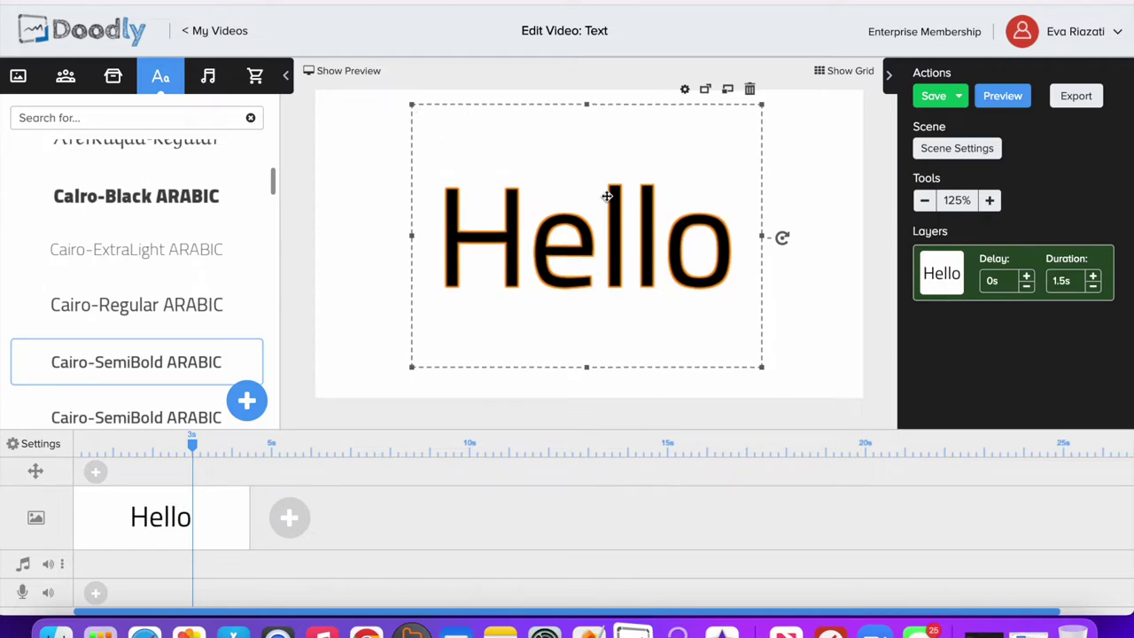
pyautogui.click(685, 89)
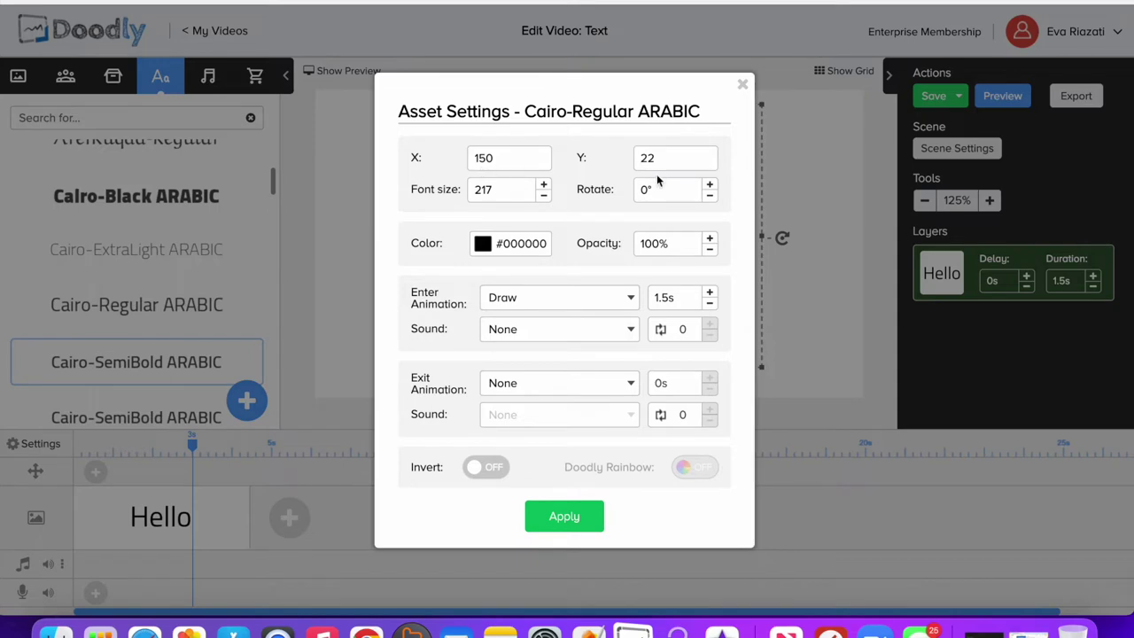
pyautogui.click(743, 84)
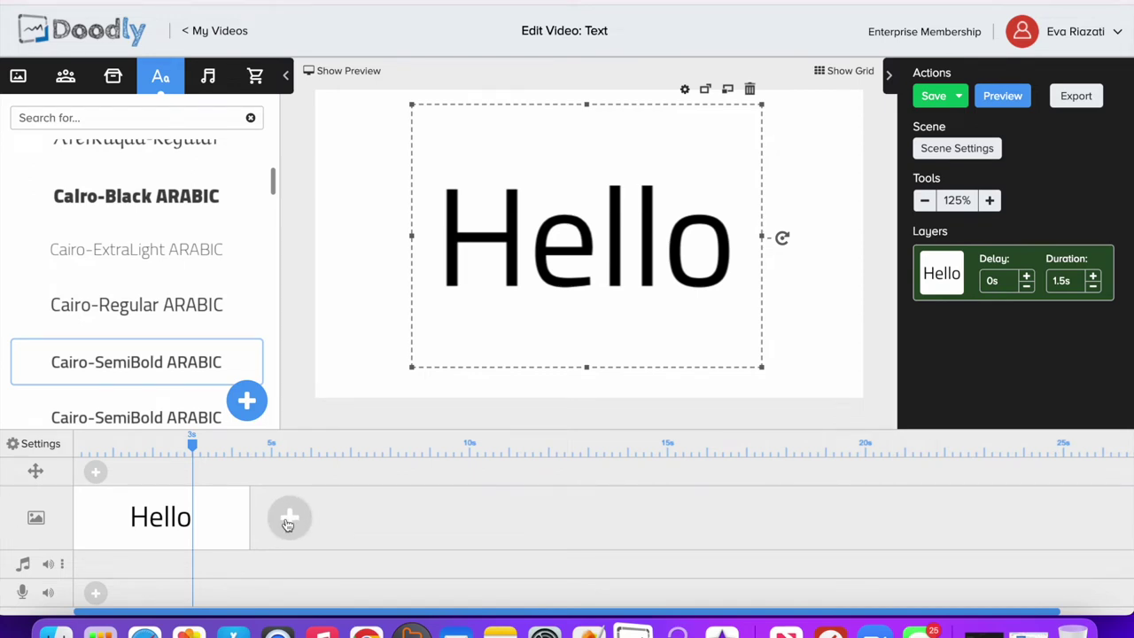
# - Add a second scene with a large Cairo-SemiBold ARABIC text reading "Hello" on a single line
pyautogui.click(289, 519)
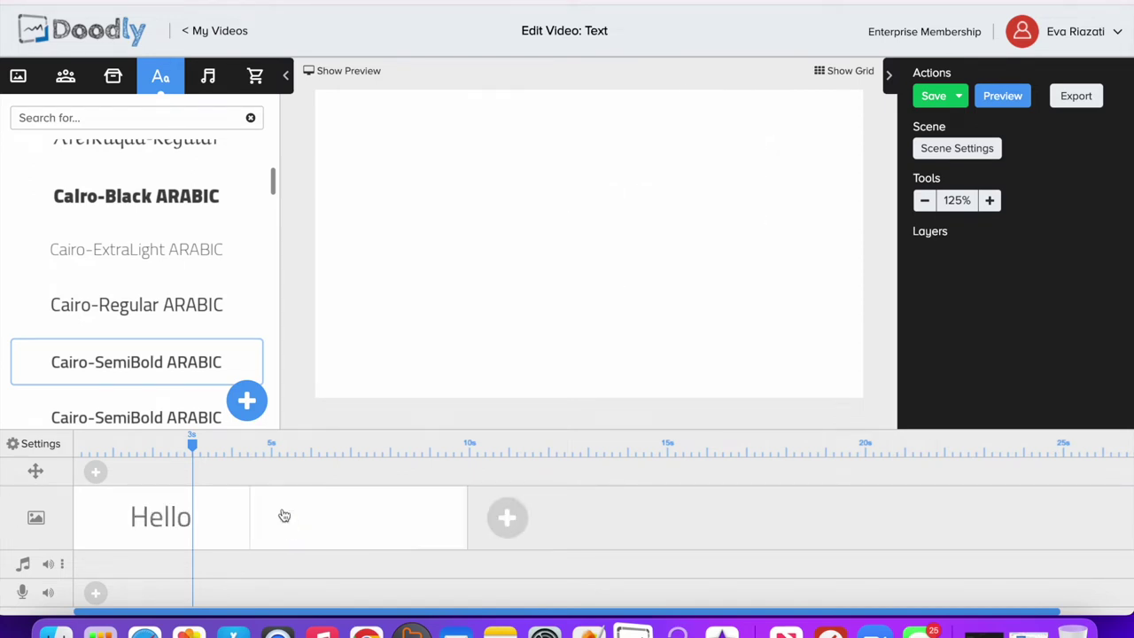
pyautogui.moveTo(164, 370); pyautogui.dragTo(664, 238)
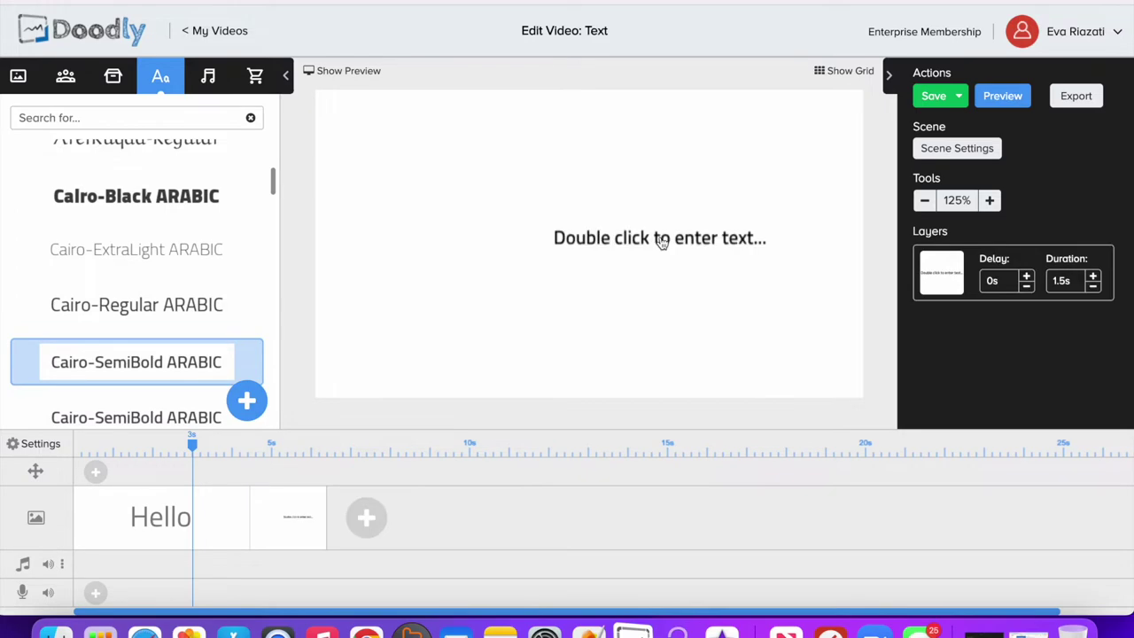
pyautogui.doubleClick(650, 238)
pyautogui.tripleClick(615, 233)
pyautogui.write('Hello')
pyautogui.press('Return')
pyautogui.press('BackSpace')
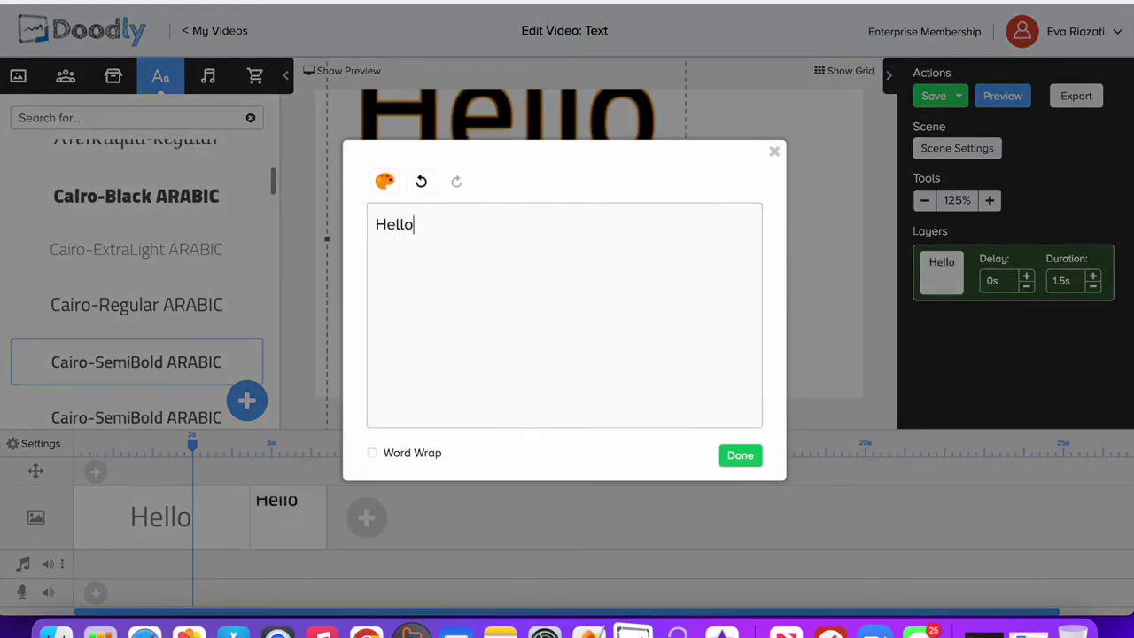
pyautogui.click(741, 456)
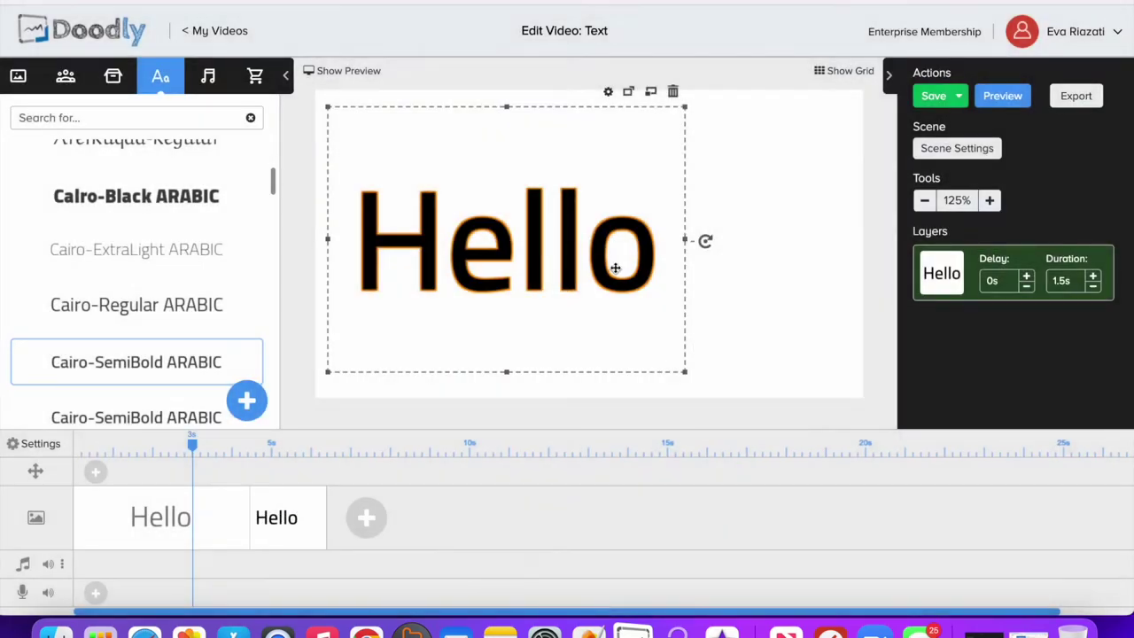
# - Move the second scene's "Hello" text to the canvas center so it matches the first scene's text placement
pyautogui.moveTo(593, 268); pyautogui.dragTo(678, 283)
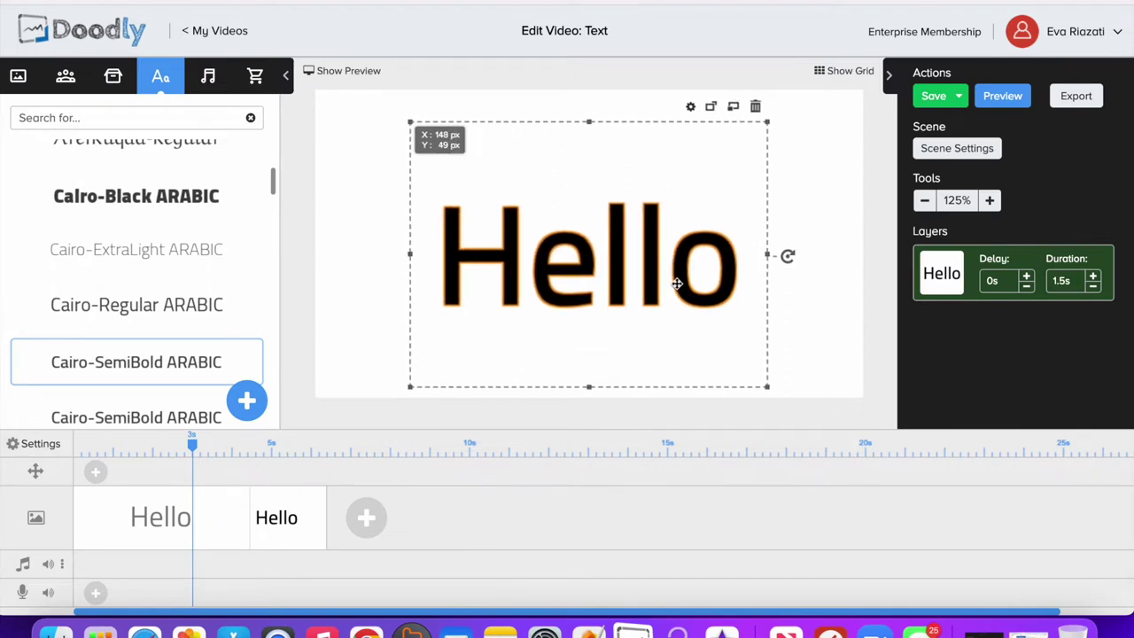
pyautogui.moveTo(679, 286); pyautogui.dragTo(607, 248)
pyautogui.moveTo(607, 256); pyautogui.dragTo(603, 256)
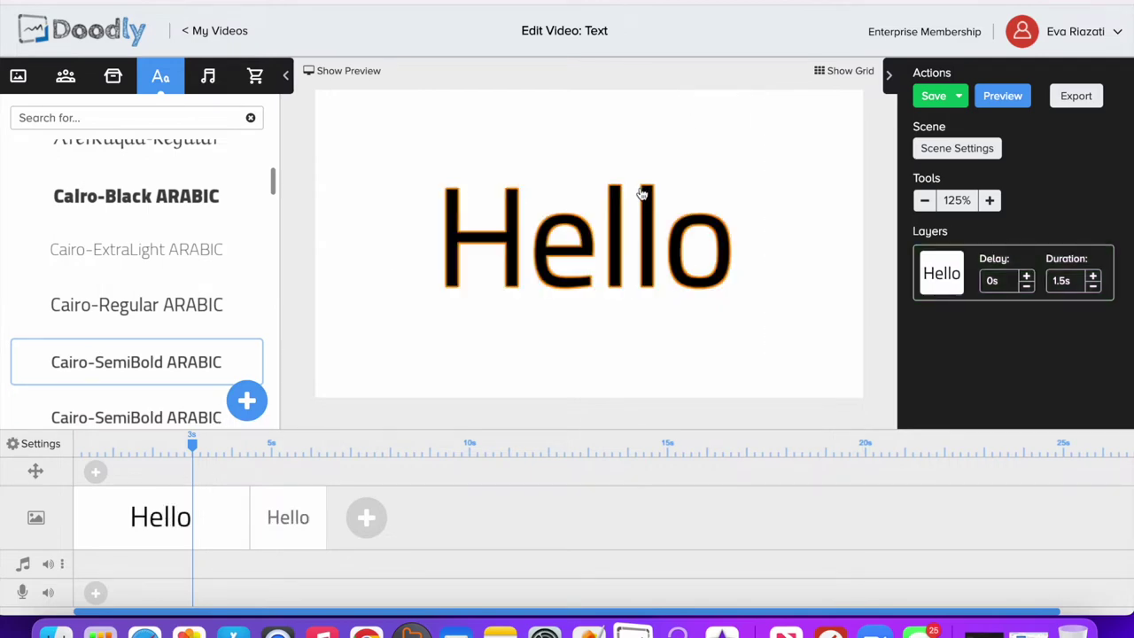
# - Check the position and font size of the first scene's "Hello" text, and return to the second scene
pyautogui.click(685, 90)
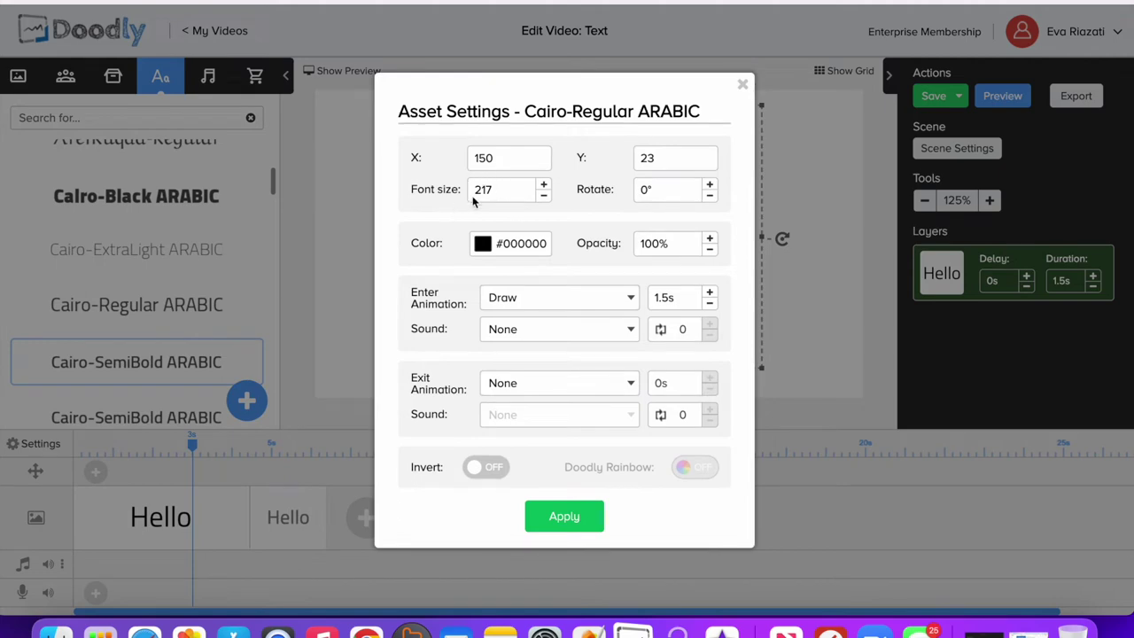
pyautogui.click(564, 516)
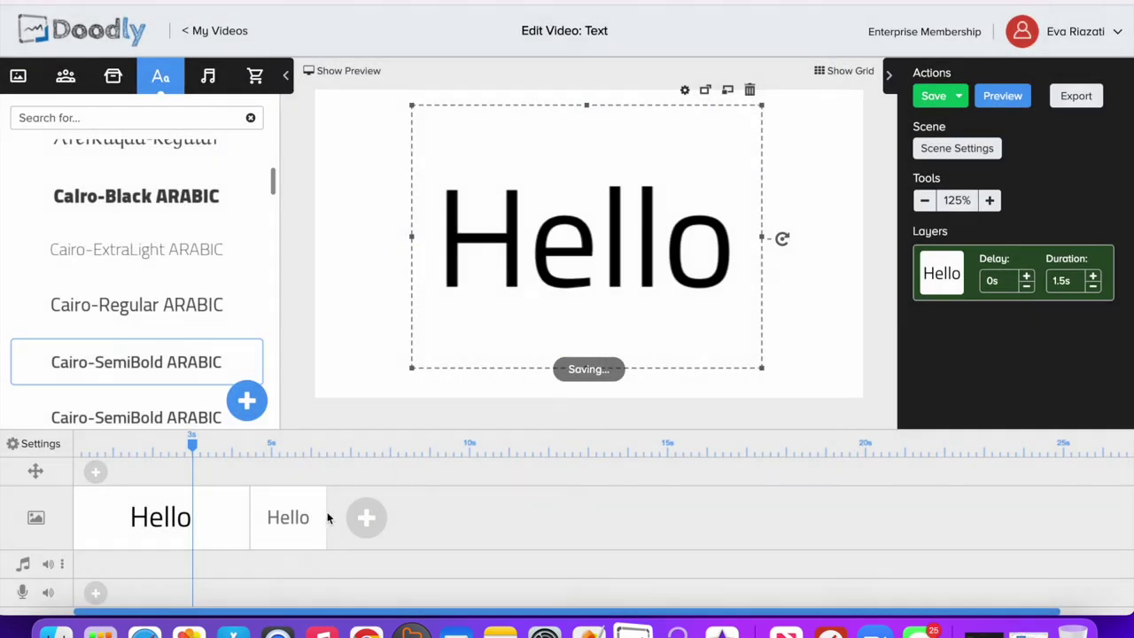
pyautogui.click(301, 532)
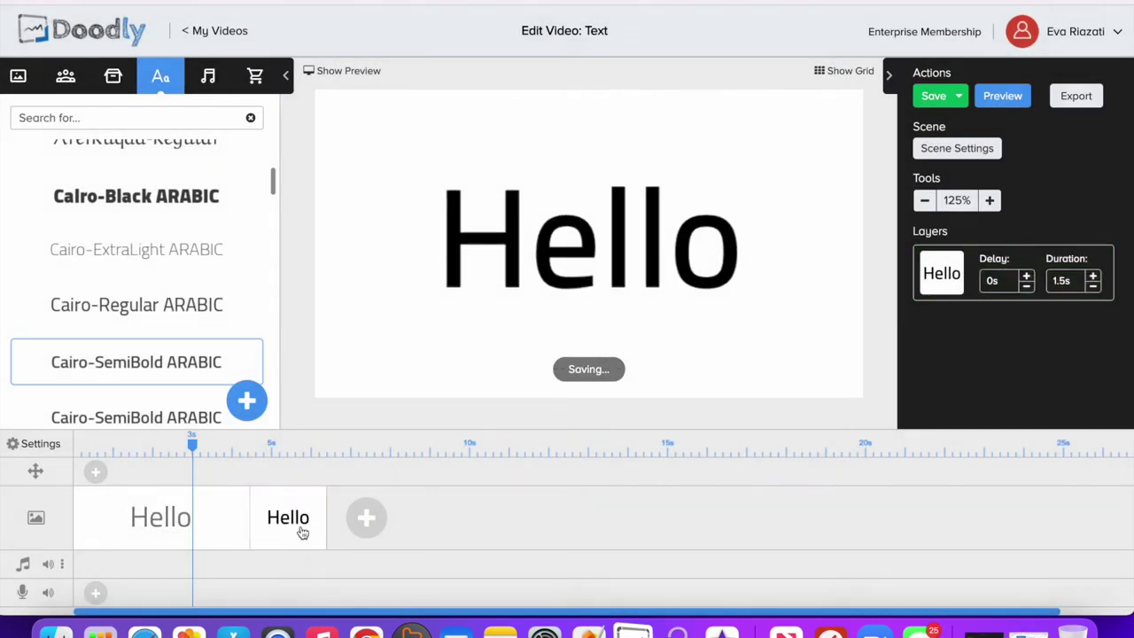
# - Compare the position and font size in the asset settings of the second and first scenes' "Hello" texts
pyautogui.doubleClick(611, 246)
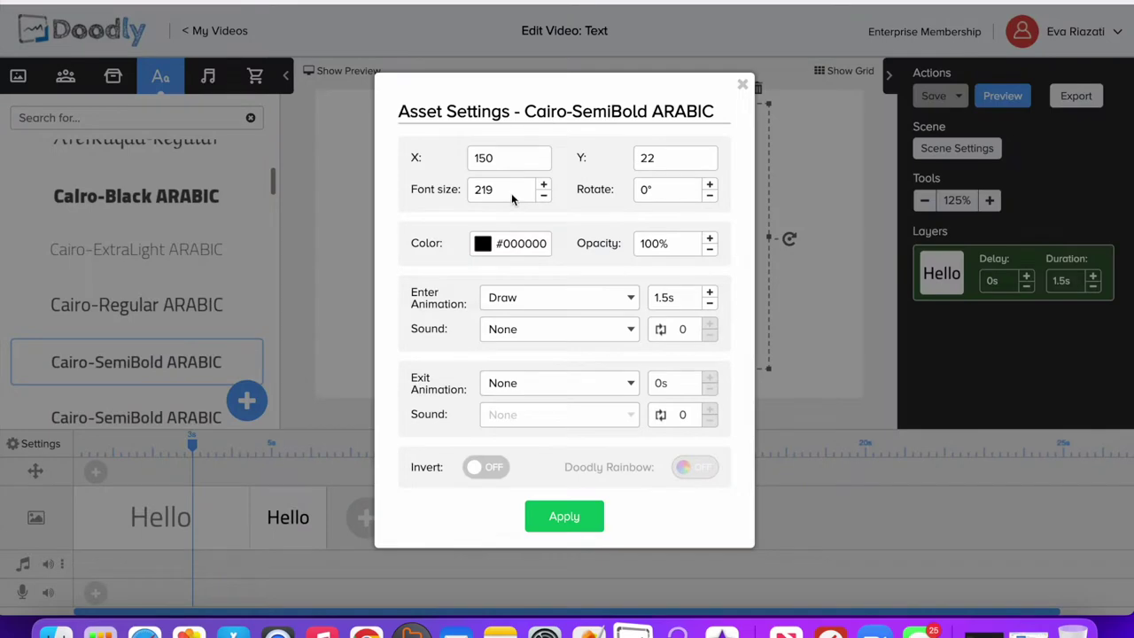
pyautogui.click(743, 84)
pyautogui.click(158, 516)
pyautogui.click(549, 240)
pyautogui.click(684, 89)
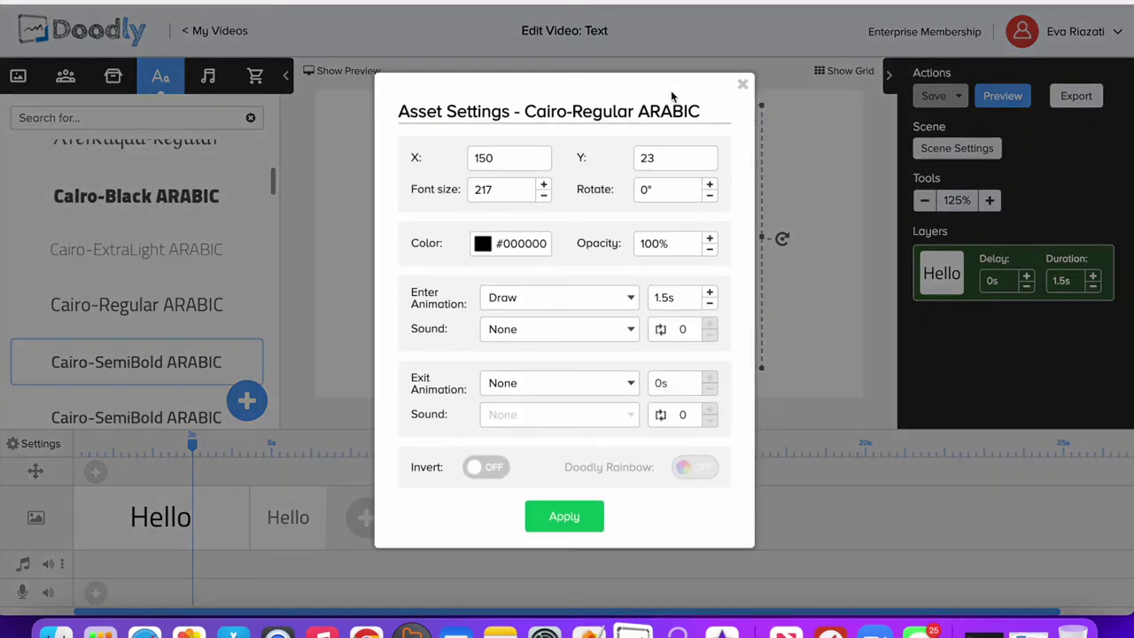
pyautogui.click(590, 514)
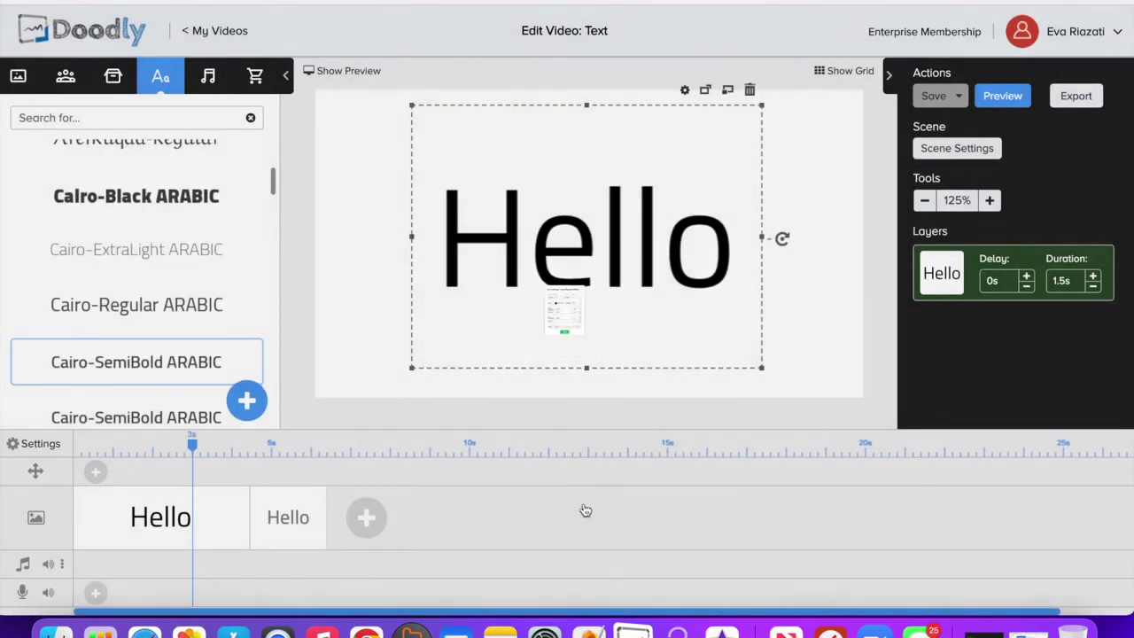
# - Set the font size of the second scene's "Hello" text to 217 and apply it
pyautogui.click(304, 521)
pyautogui.click(658, 236)
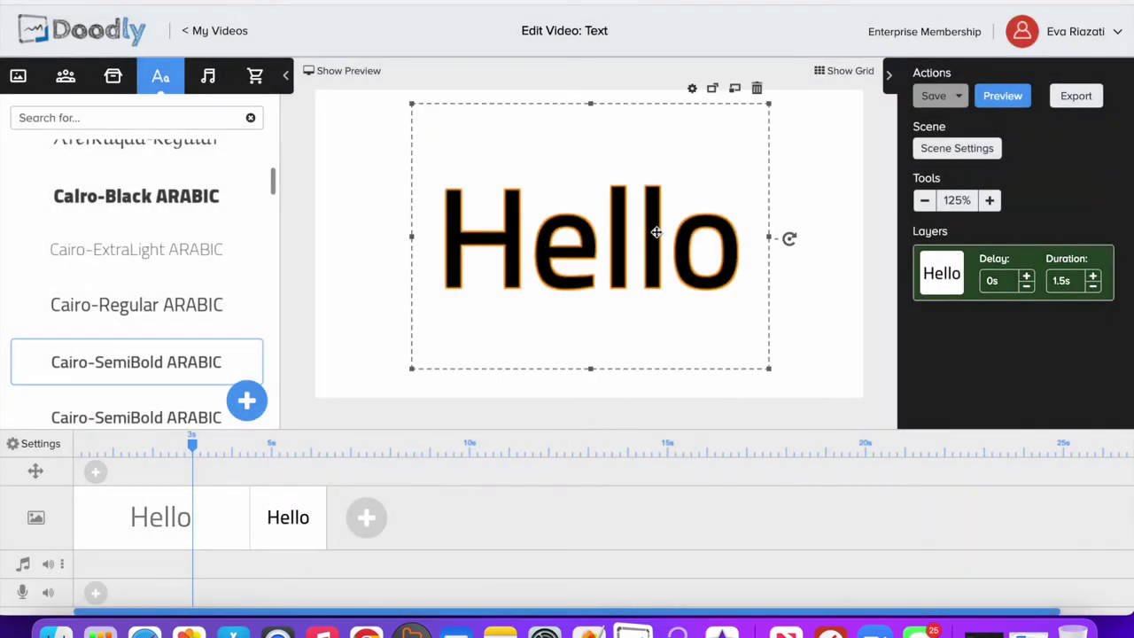
pyautogui.click(692, 89)
pyautogui.scroll(-1, 517, 191)
pyautogui.click(566, 516)
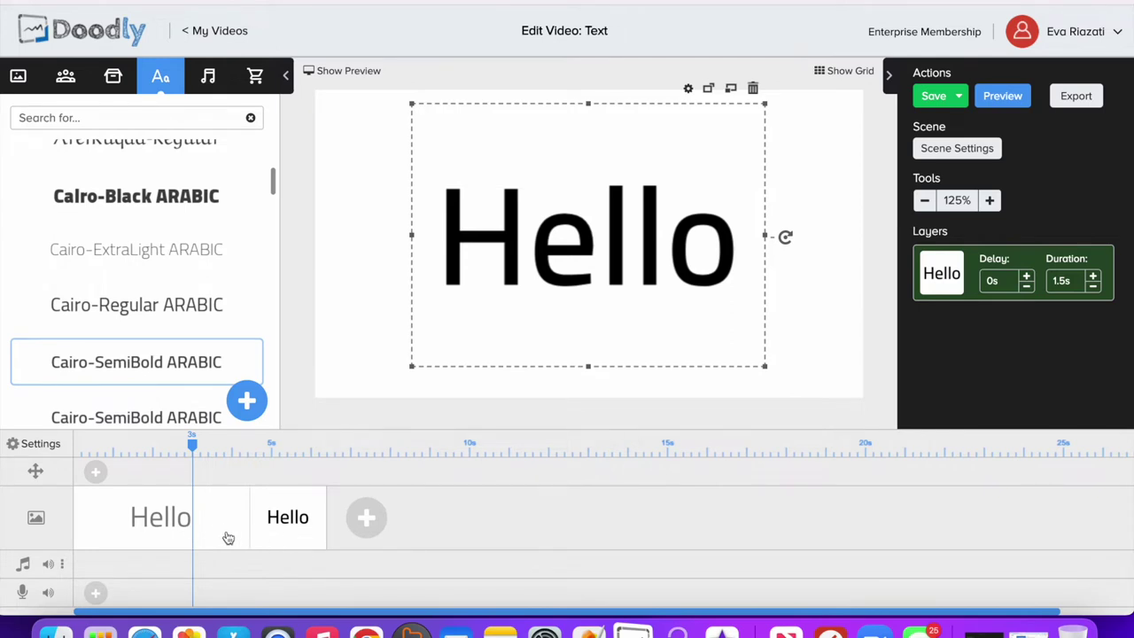
# - Switch between the two scenes to compare the size and weight of their "Hello" texts
pyautogui.click(279, 538)
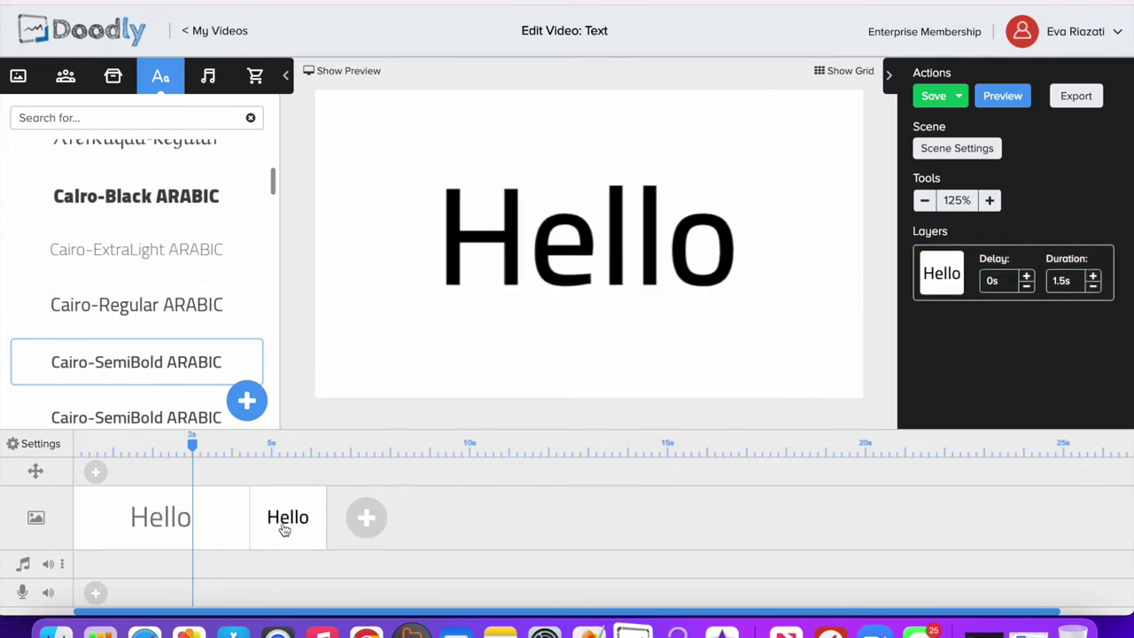
pyautogui.click(233, 537)
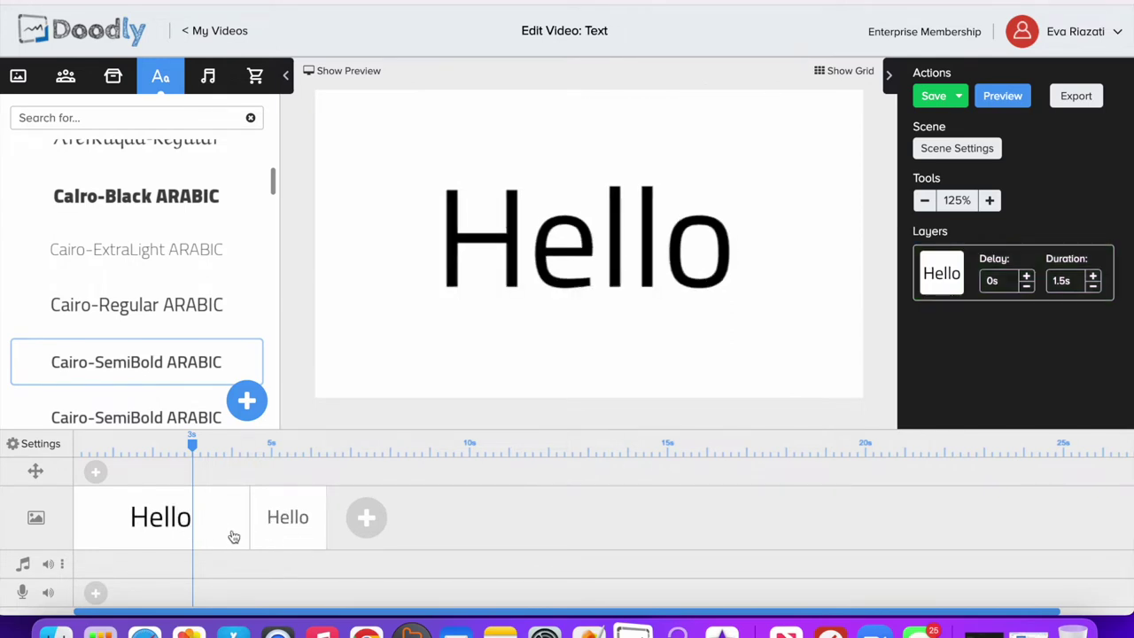
pyautogui.click(276, 530)
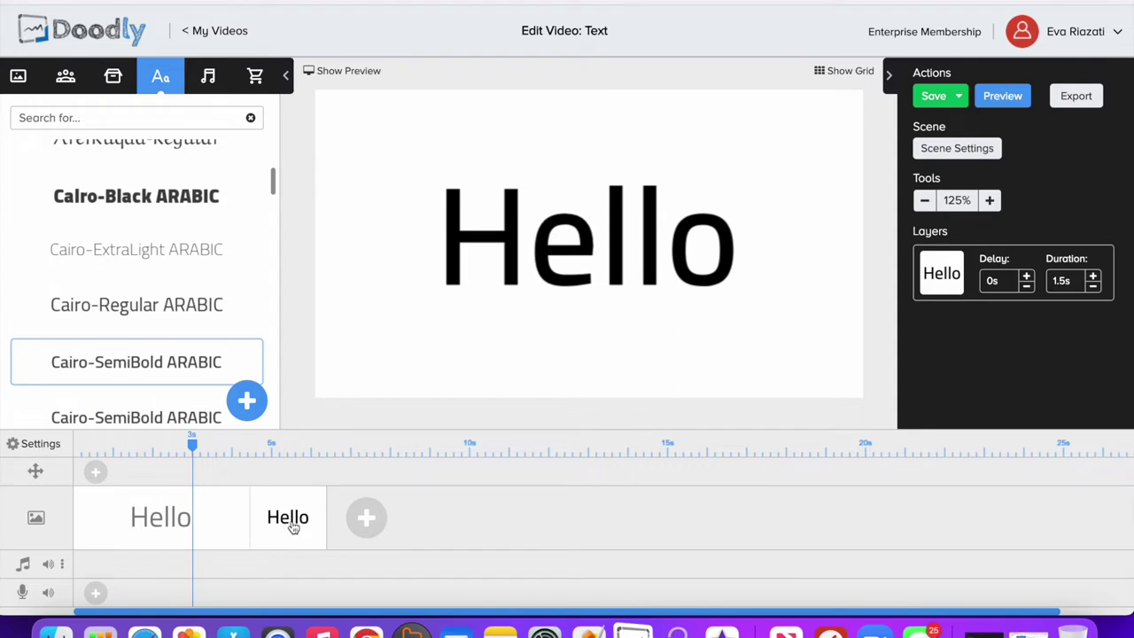
pyautogui.click(532, 327)
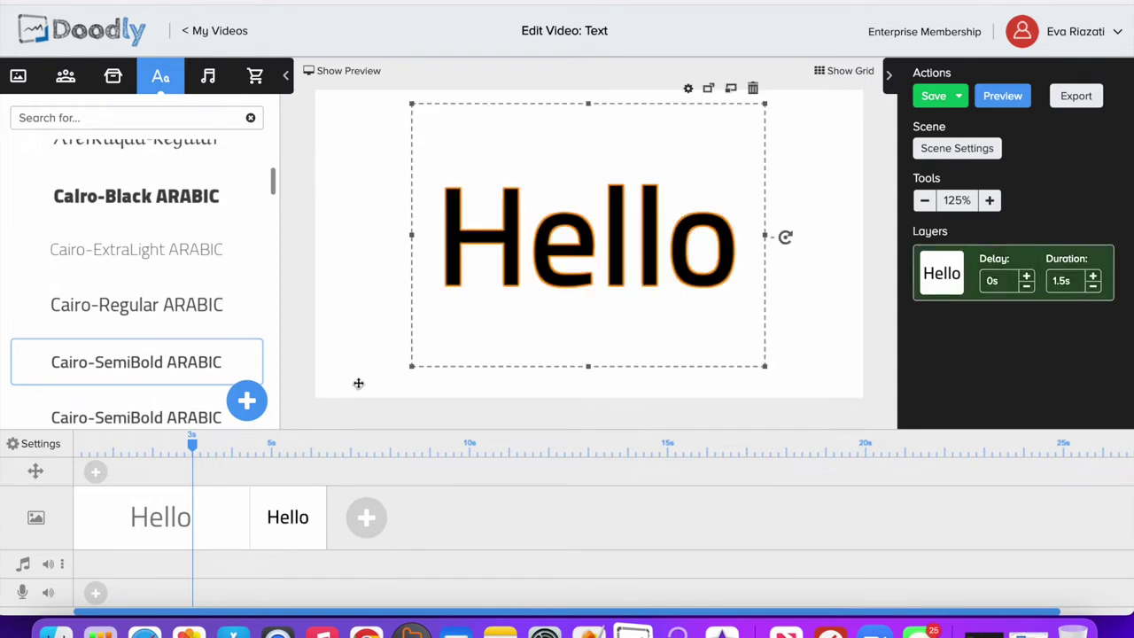
# - Examine the first scene's "Hello" text in its text editor and asset settings to check the font used
pyautogui.click(162, 522)
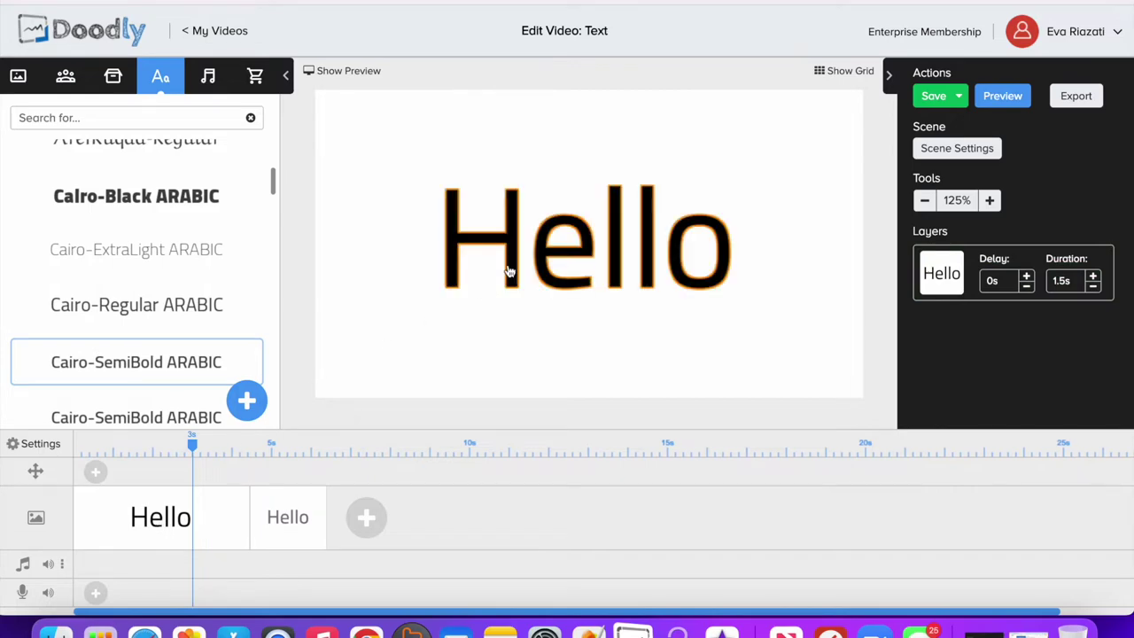
pyautogui.click(544, 252)
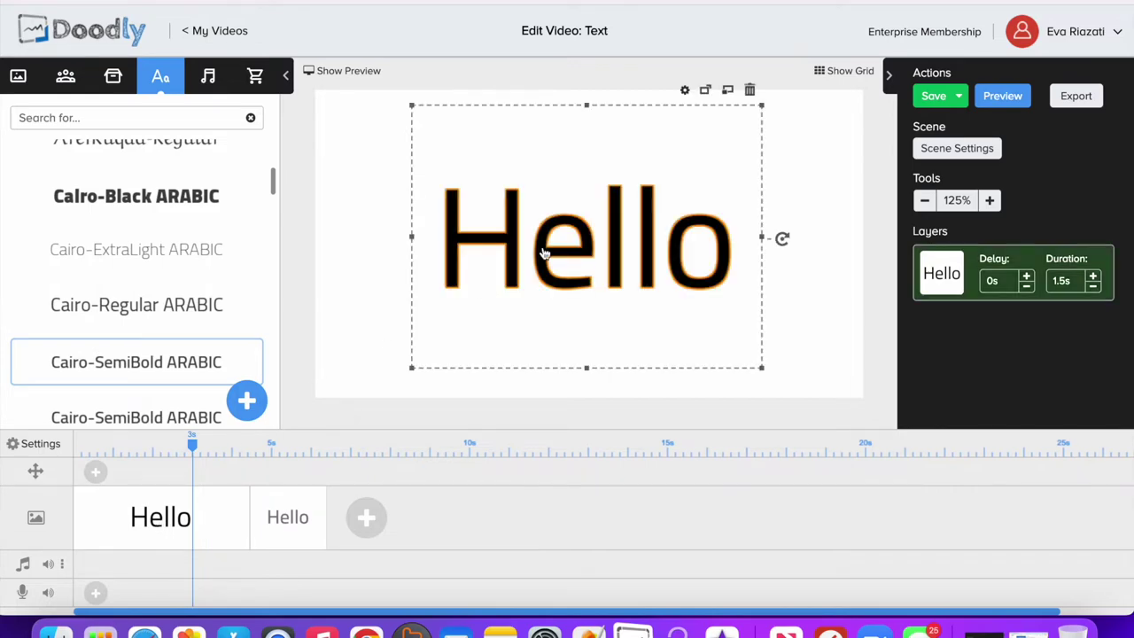
pyautogui.doubleClick(543, 248)
pyautogui.click(773, 155)
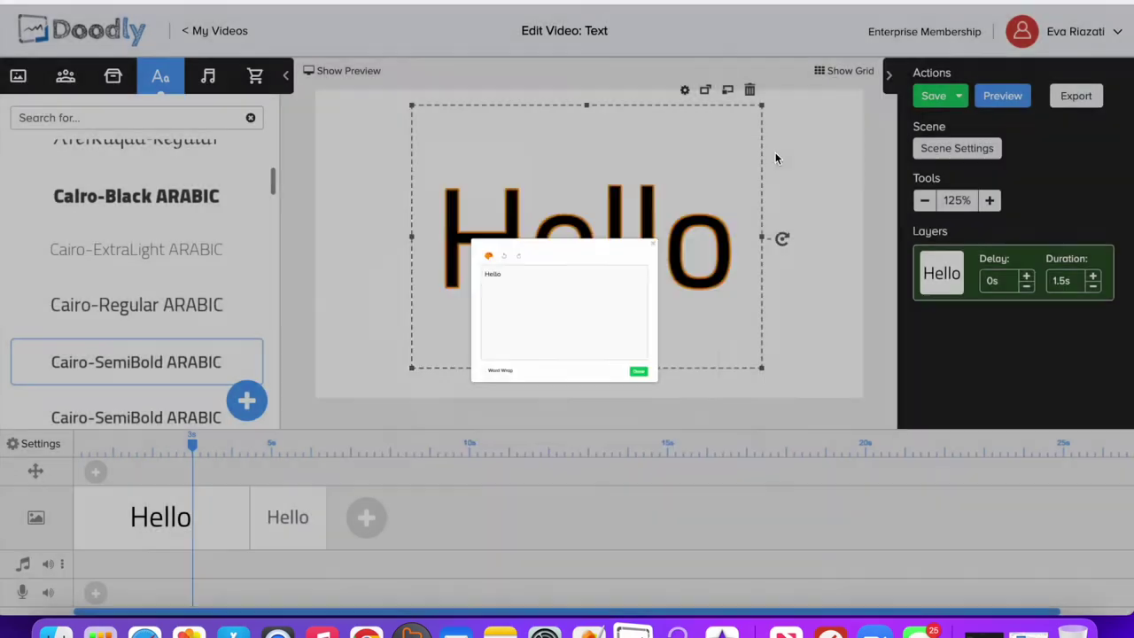
pyautogui.click(684, 89)
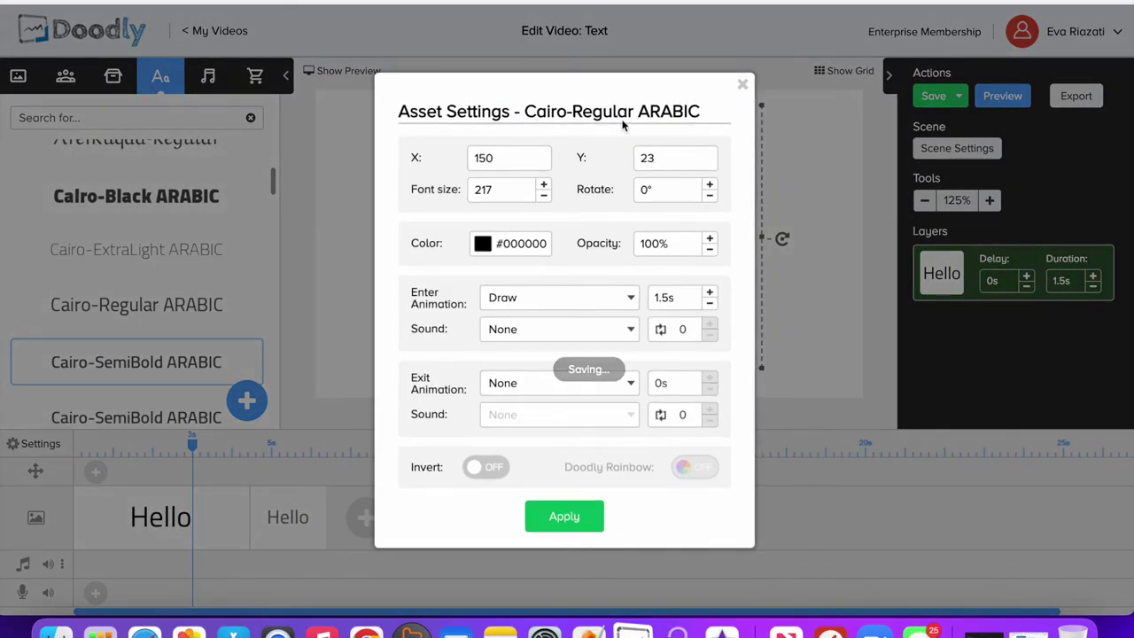
pyautogui.click(552, 528)
# - Check the font name and size in the second scene's "Hello" asset settings, and deselect the text
pyautogui.click(288, 542)
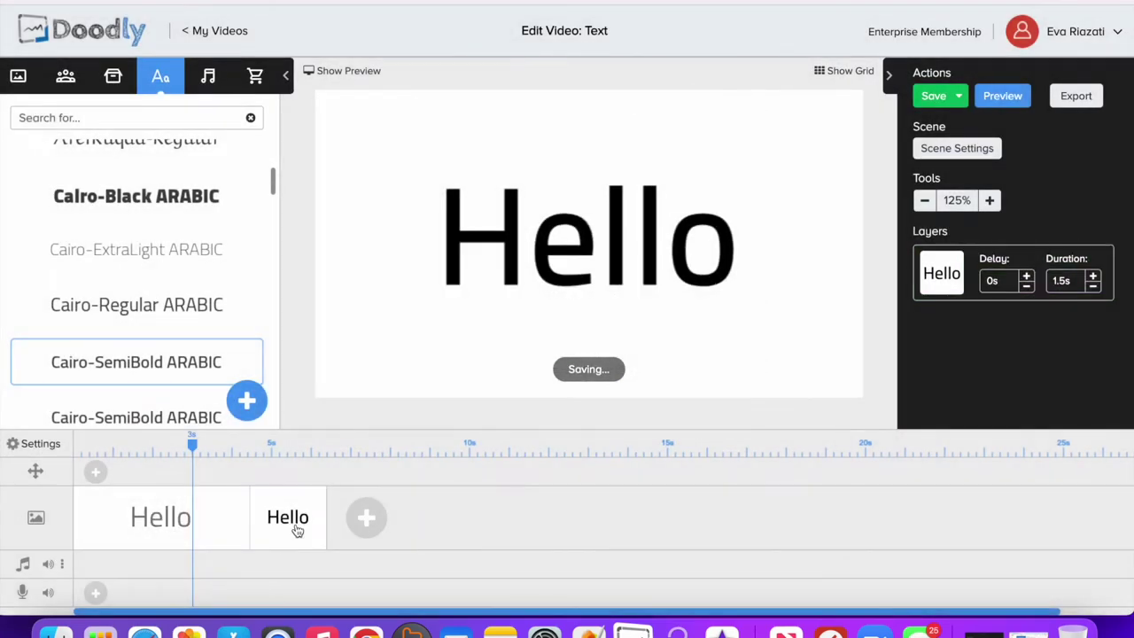
pyautogui.click(560, 230)
pyautogui.click(689, 88)
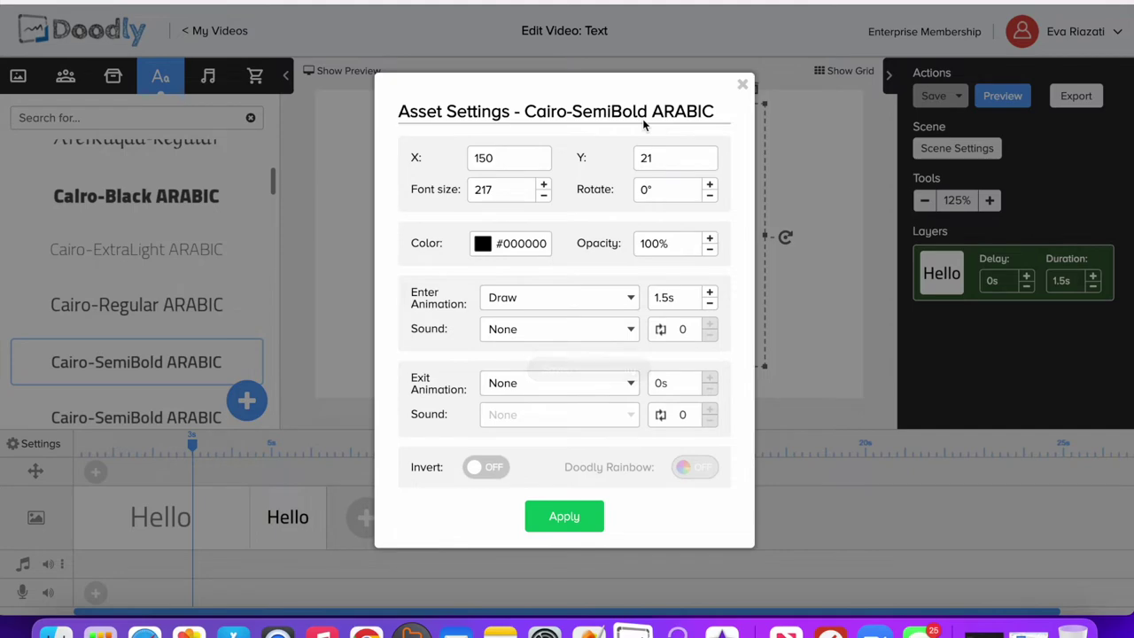
pyautogui.click(565, 522)
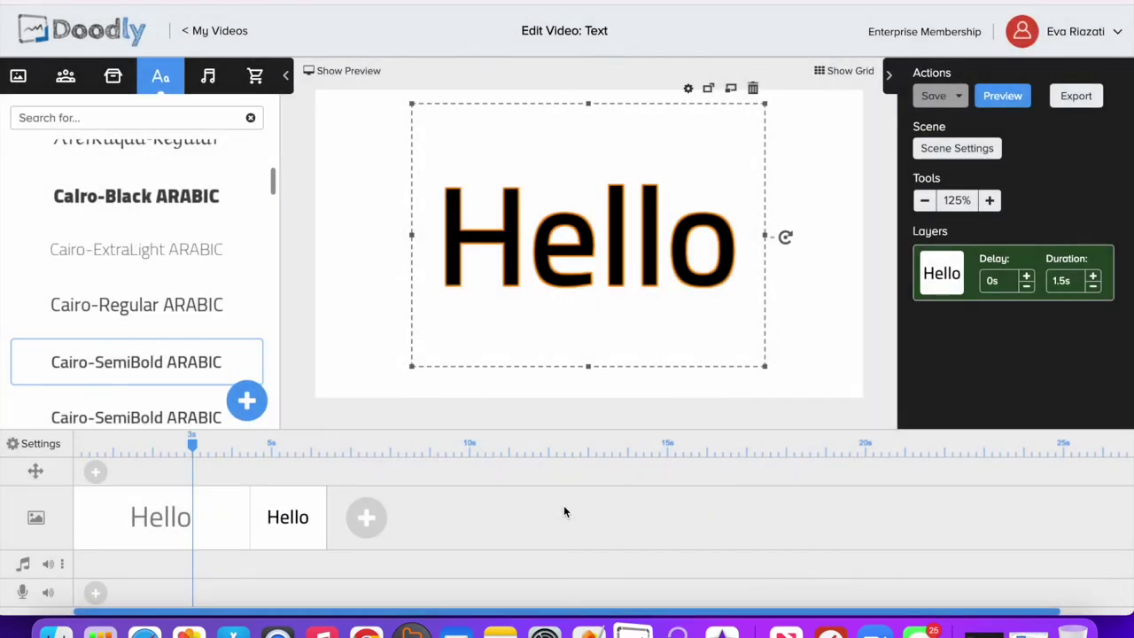
pyautogui.click(385, 371)
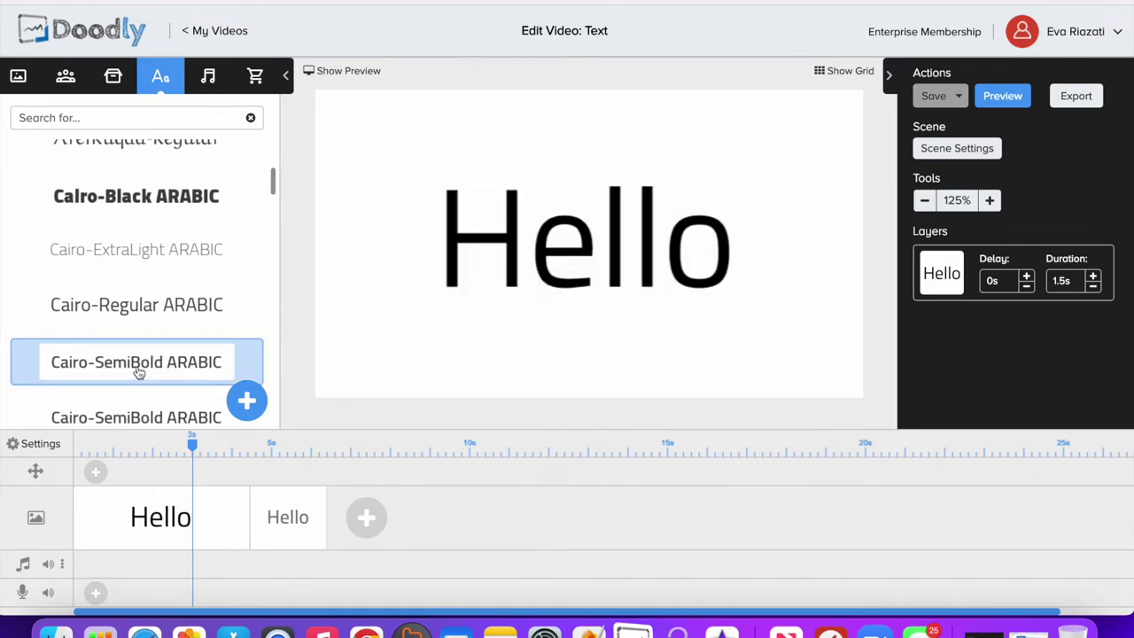
# - Replace the font of the first scene's "Hello" text with Cairo-SemiBold ARABIC
pyautogui.moveTo(139, 373); pyautogui.dragTo(581, 238)
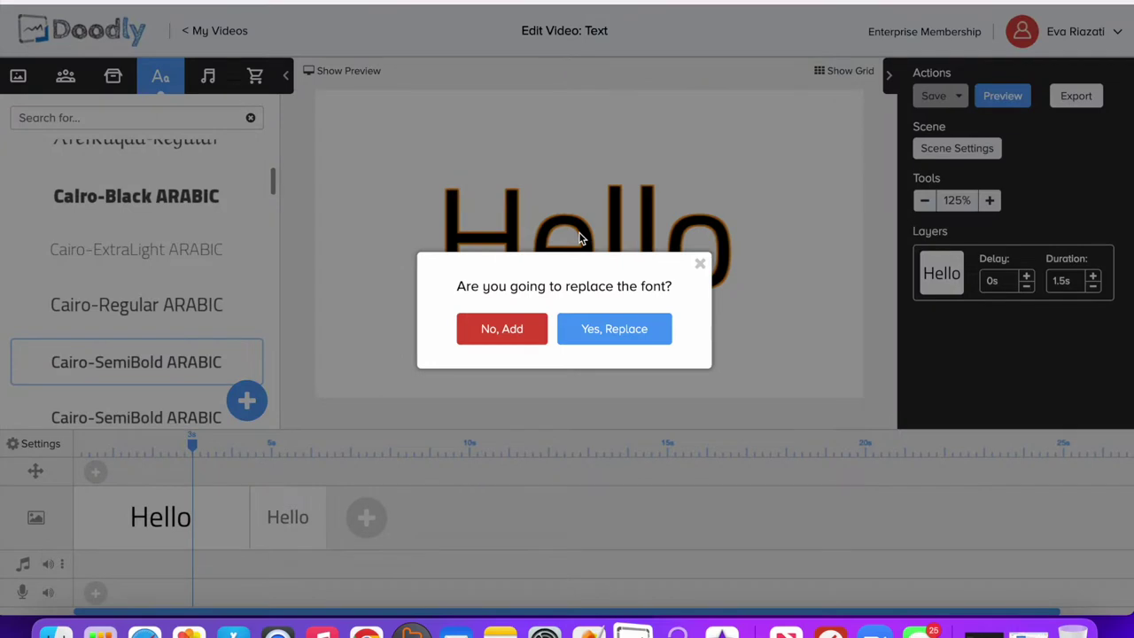
pyautogui.click(615, 329)
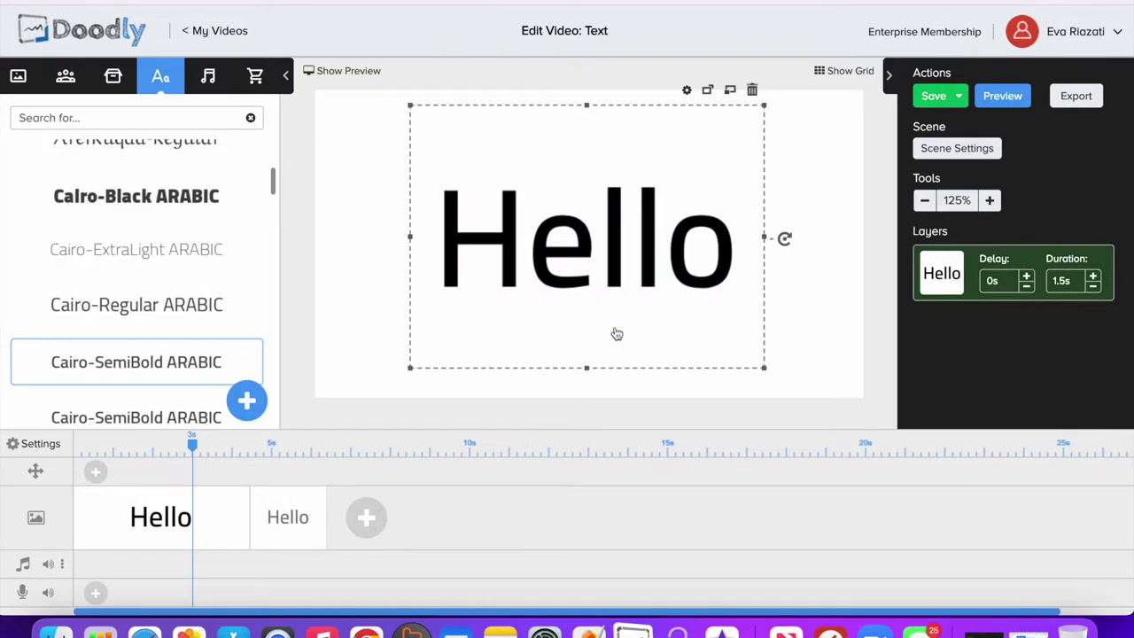
pyautogui.click(817, 207)
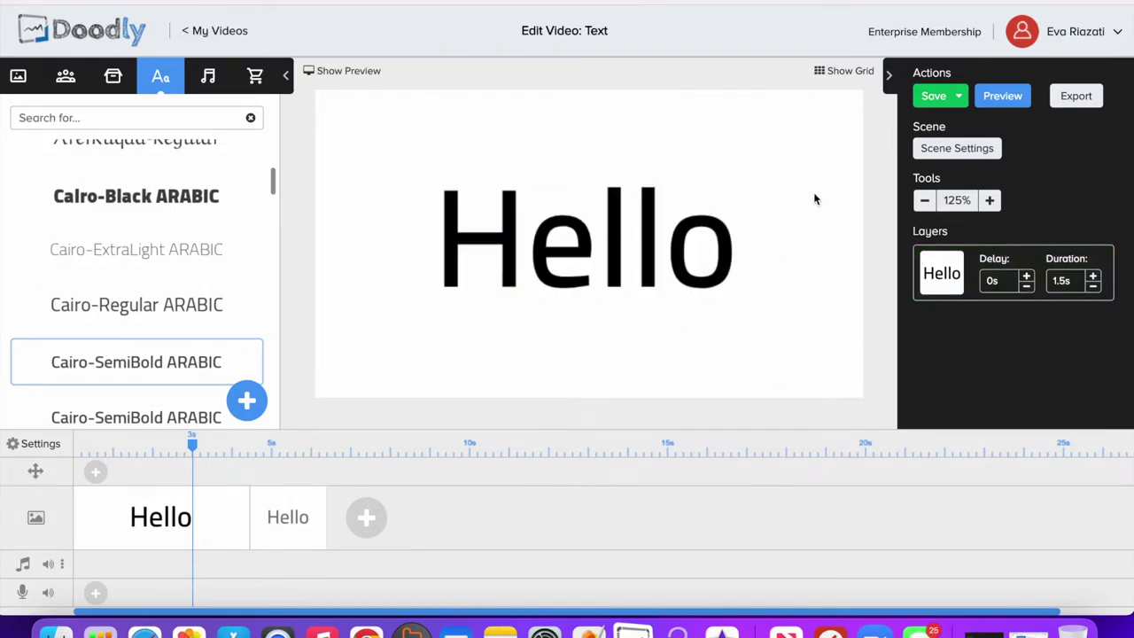
# - Change the color of the first scene's whole "Hello" text to red #ED1C1F in its asset settings
pyautogui.click(559, 317)
pyautogui.click(686, 92)
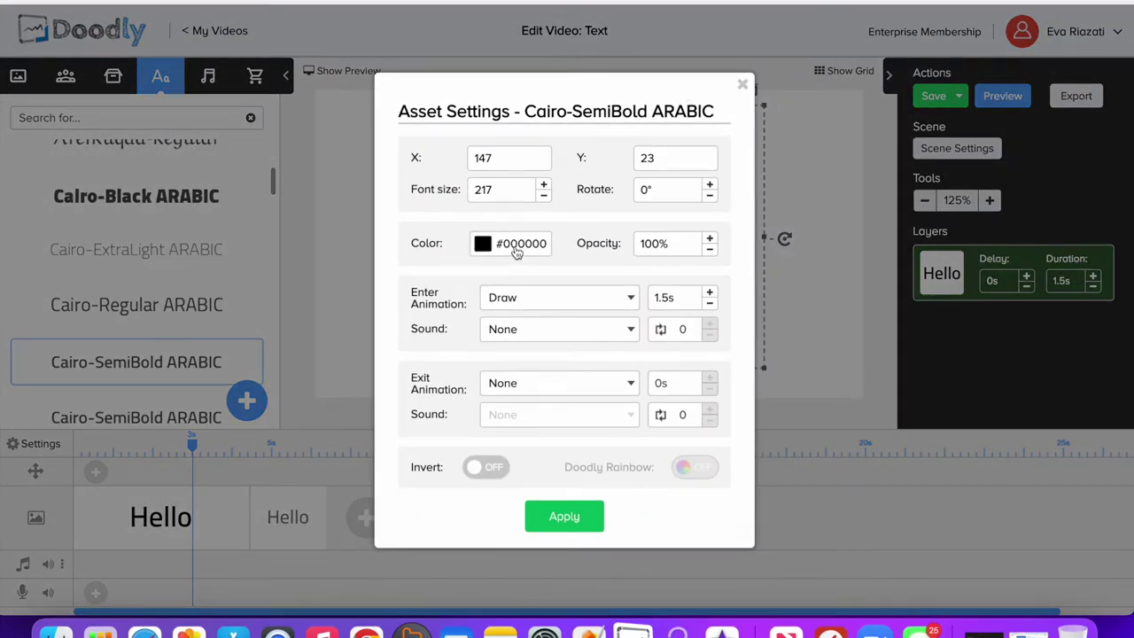
pyautogui.click(517, 252)
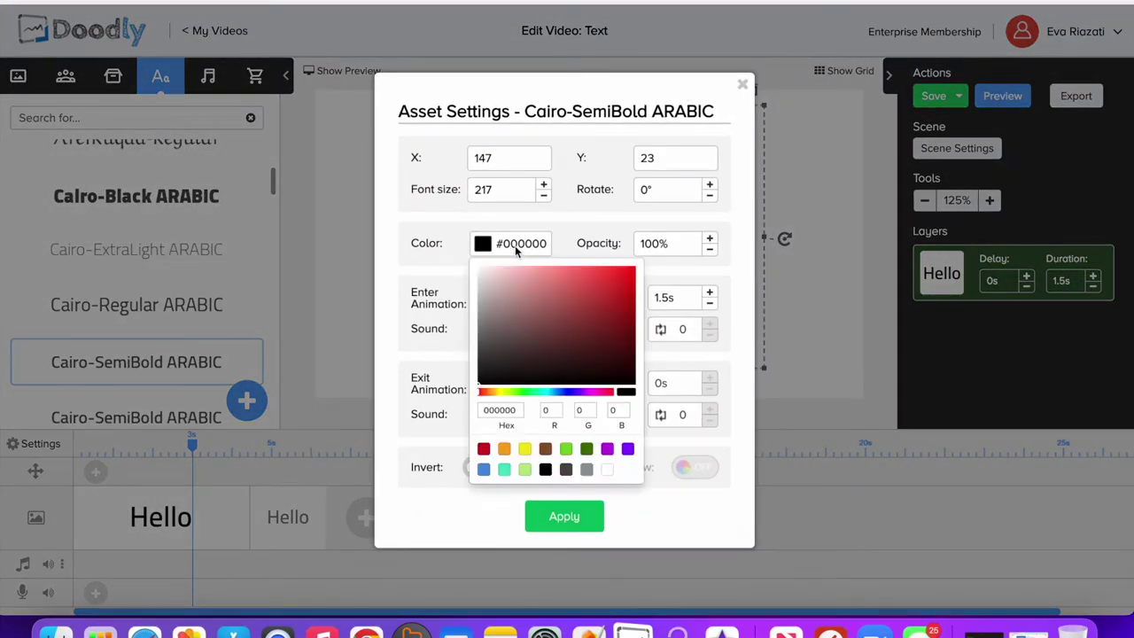
pyautogui.click(623, 278)
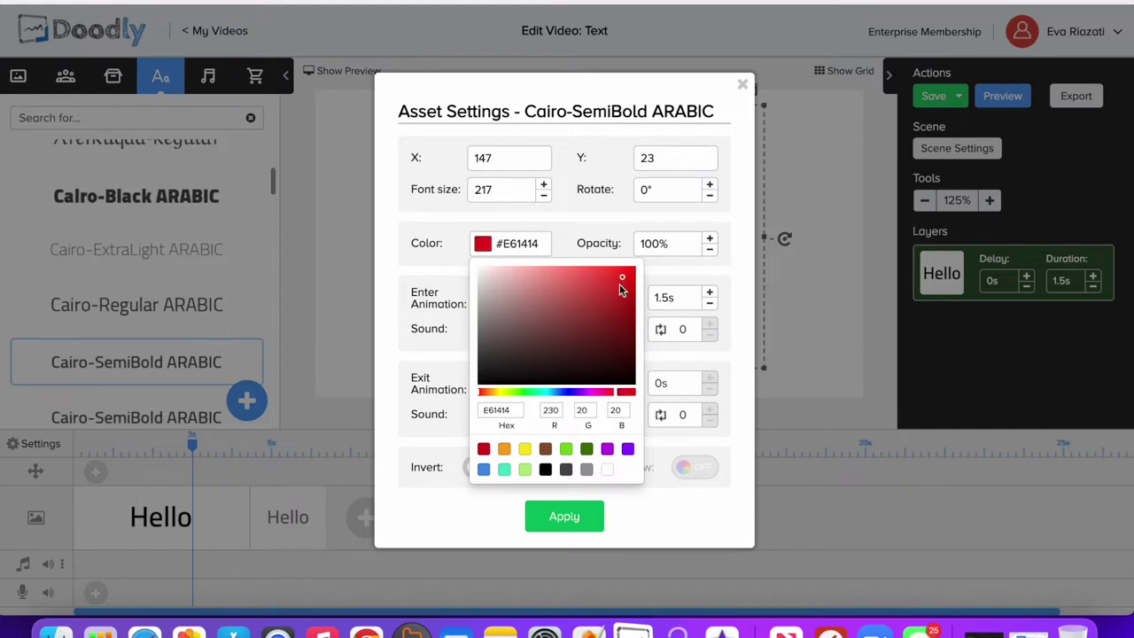
pyautogui.click(615, 398)
pyautogui.moveTo(615, 397)
pyautogui.mouseDown()
pyautogui.moveTo(496, 392)
pyautogui.moveTo(631, 394)
pyautogui.mouseUp()
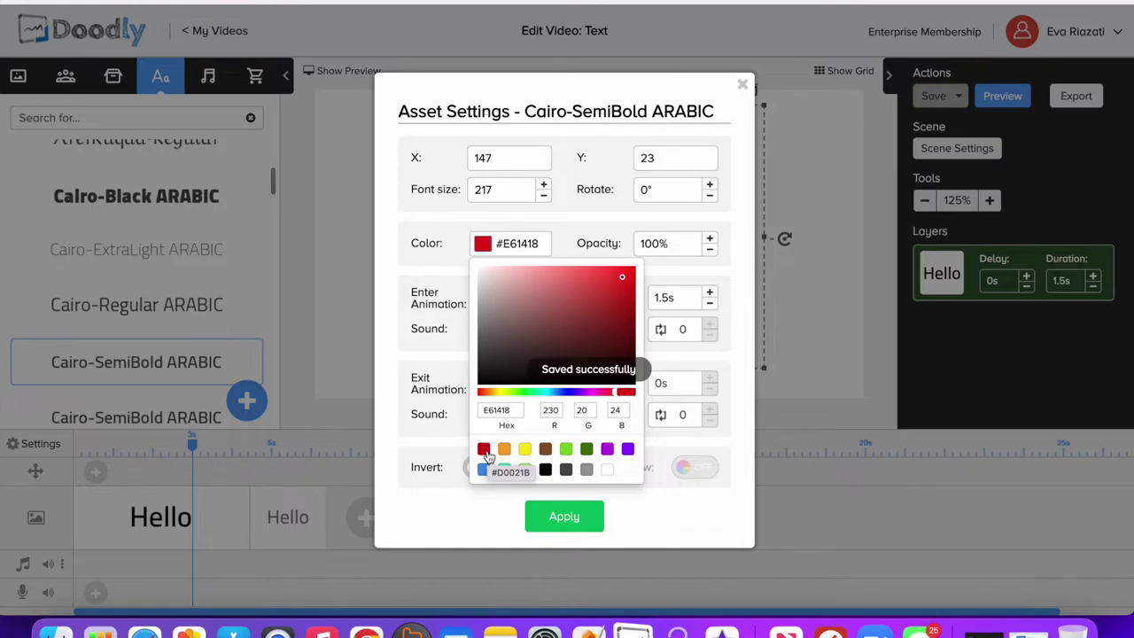
pyautogui.moveTo(623, 281)
pyautogui.mouseDown()
pyautogui.moveTo(623, 298)
pyautogui.moveTo(593, 327)
pyautogui.moveTo(572, 319)
pyautogui.moveTo(618, 280)
pyautogui.mouseUp()
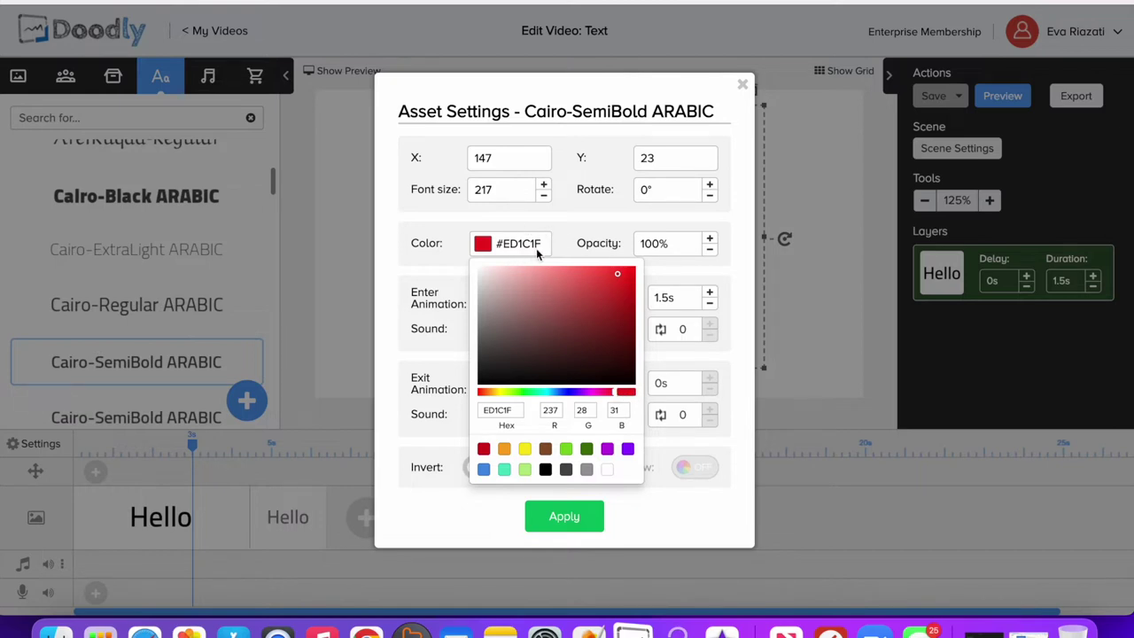
pyautogui.click(562, 517)
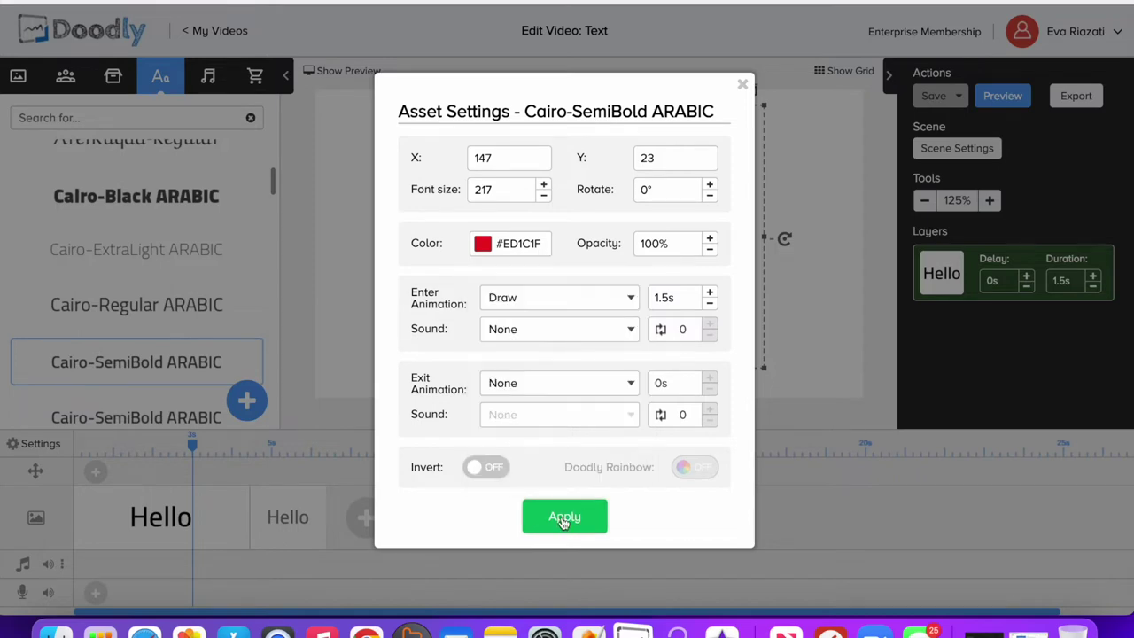
pyautogui.click(563, 519)
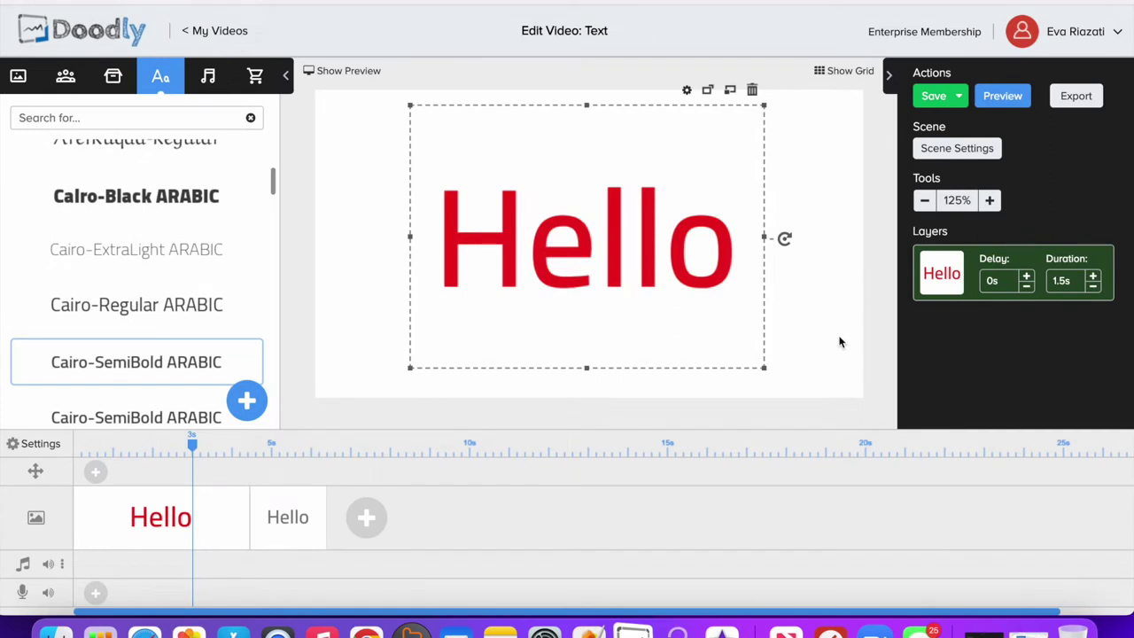
pyautogui.click(841, 343)
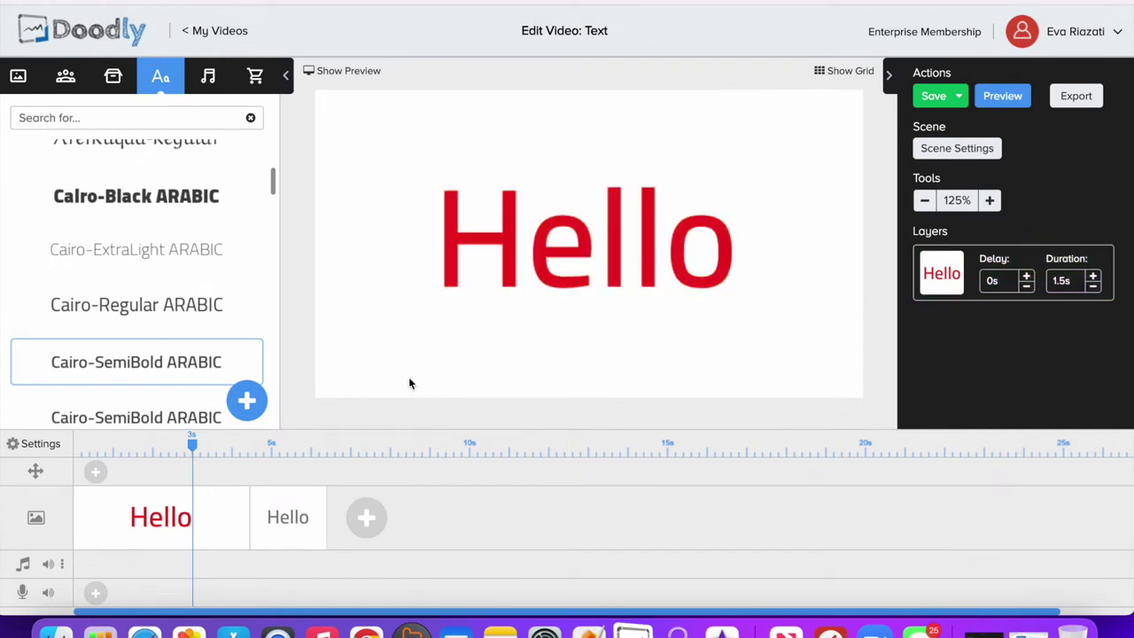
# - Open the second scene's "Hello" text for editing and color only the letter "H" with the preset red
pyautogui.click(301, 524)
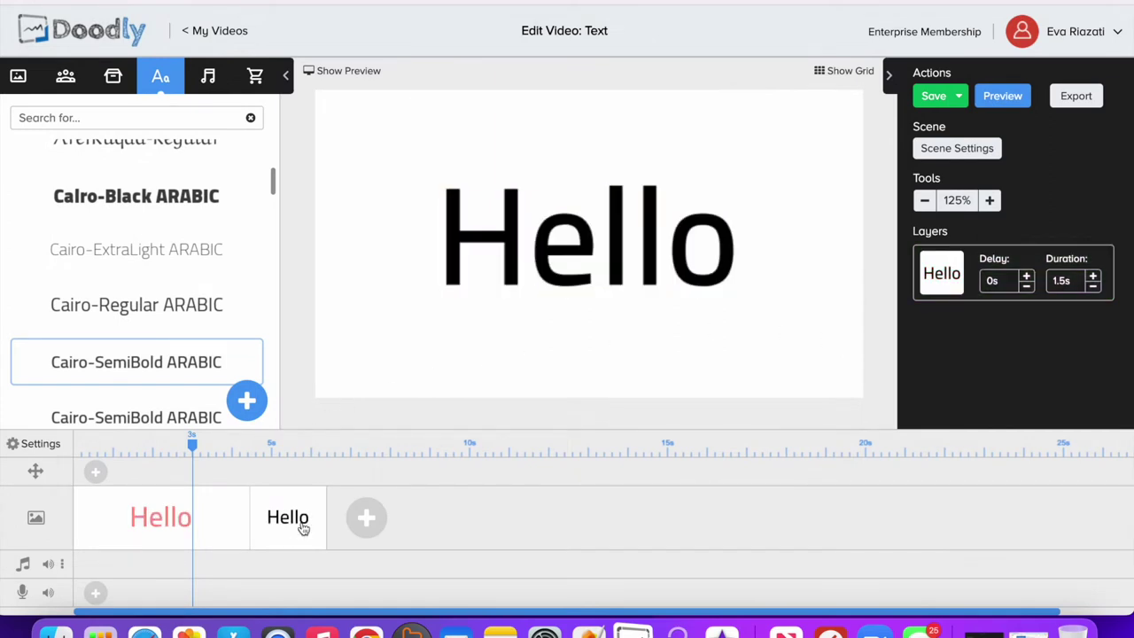
pyautogui.click(588, 269)
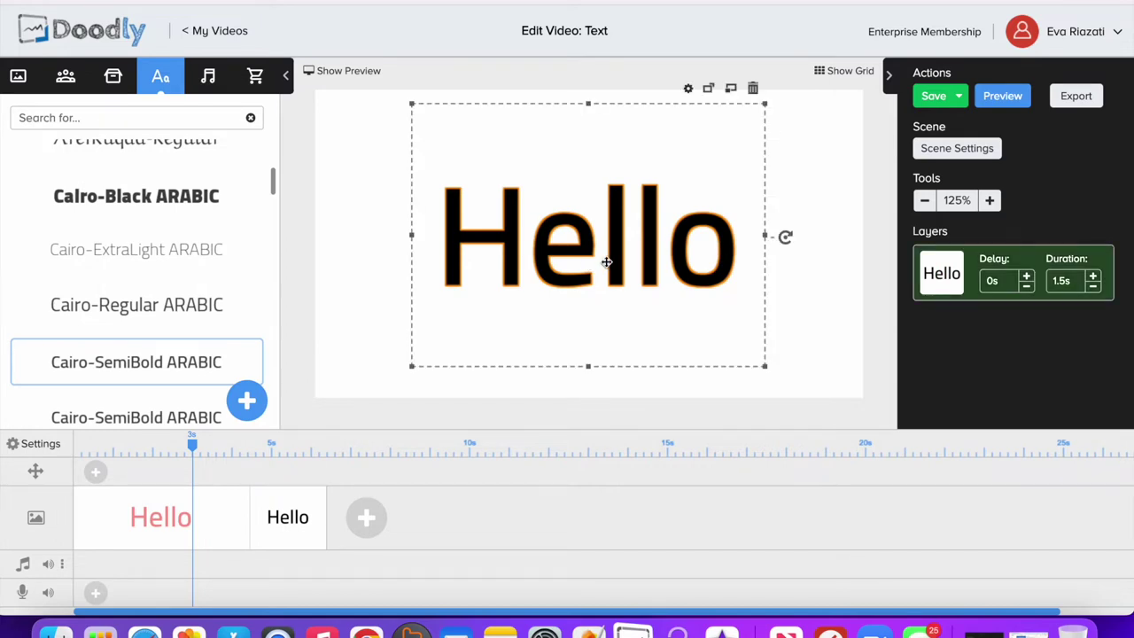
pyautogui.doubleClick(606, 262)
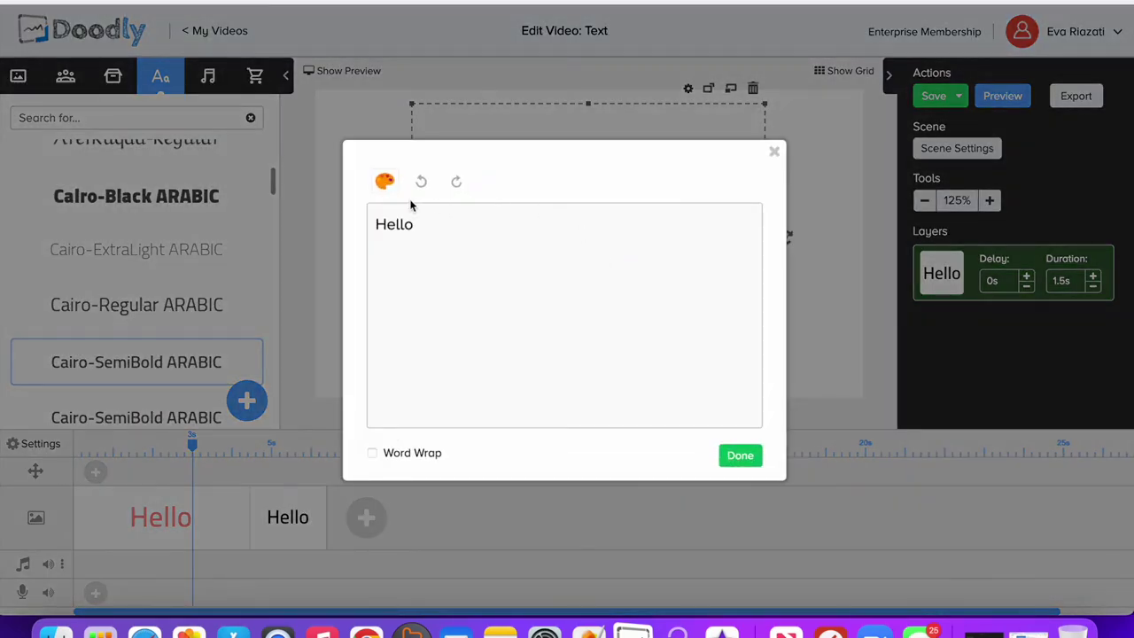
pyautogui.moveTo(377, 227); pyautogui.dragTo(383, 230)
pyautogui.click(384, 181)
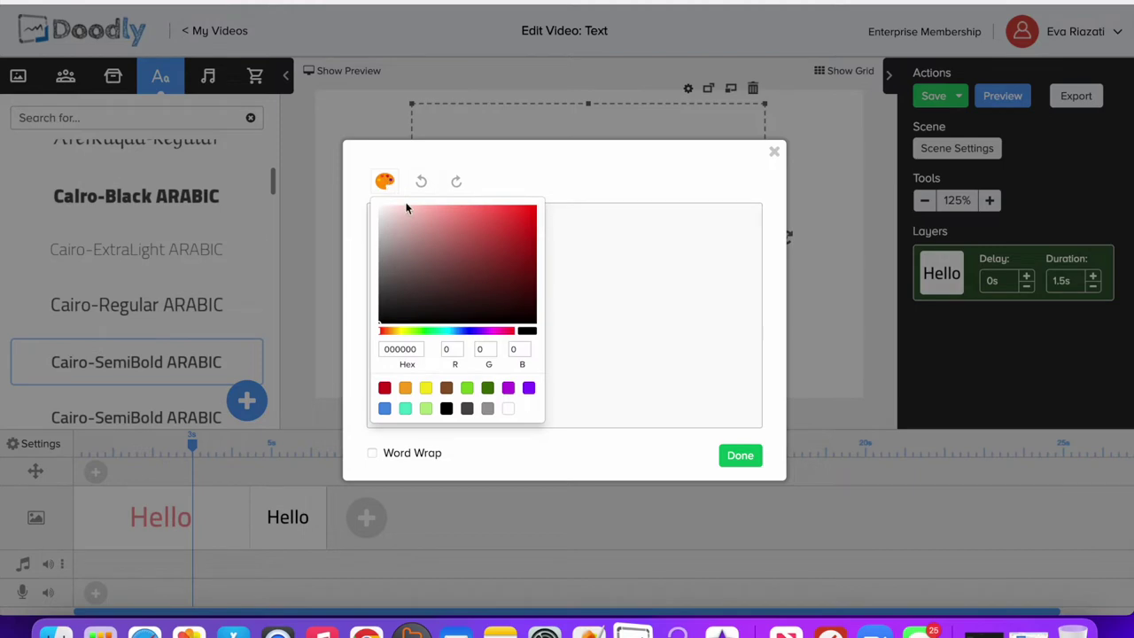
pyautogui.click(384, 388)
pyautogui.click(750, 463)
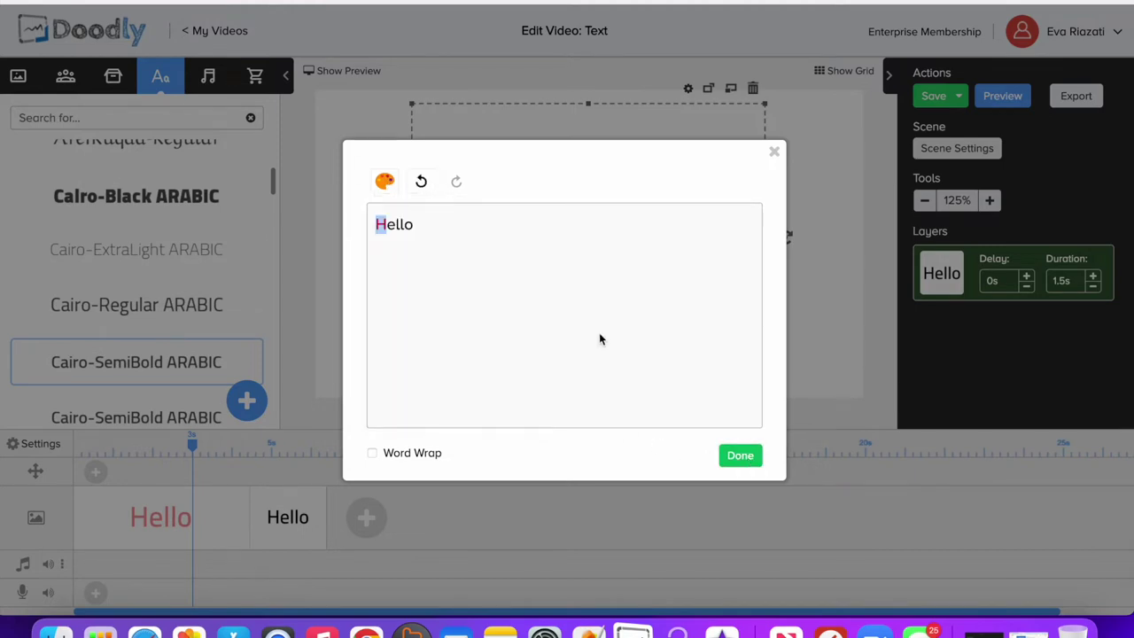
# - Color only the letter "e" of the second scene's "Hello" text with the preset blue #4A90E2
pyautogui.click(411, 258)
pyautogui.click(386, 228)
pyautogui.click(390, 191)
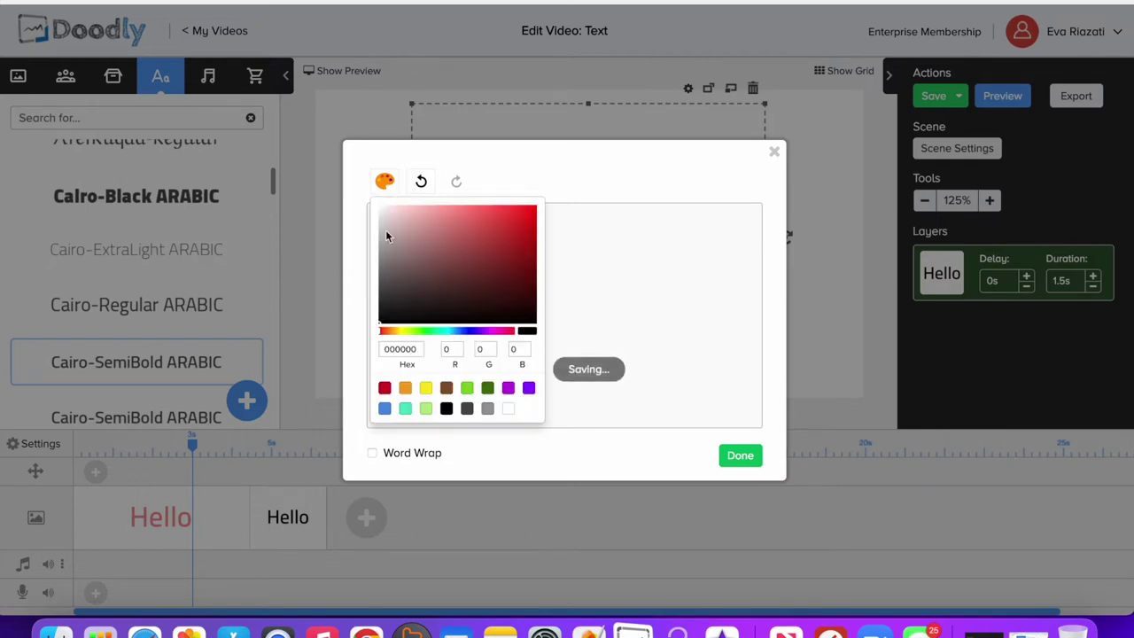
pyautogui.click(385, 410)
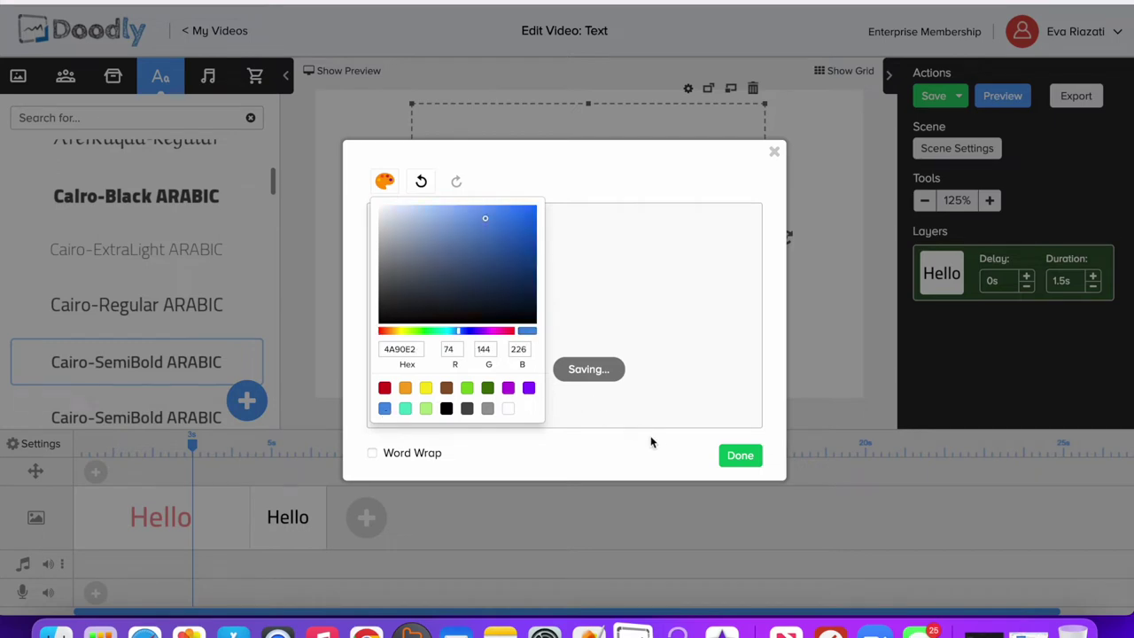
pyautogui.click(681, 357)
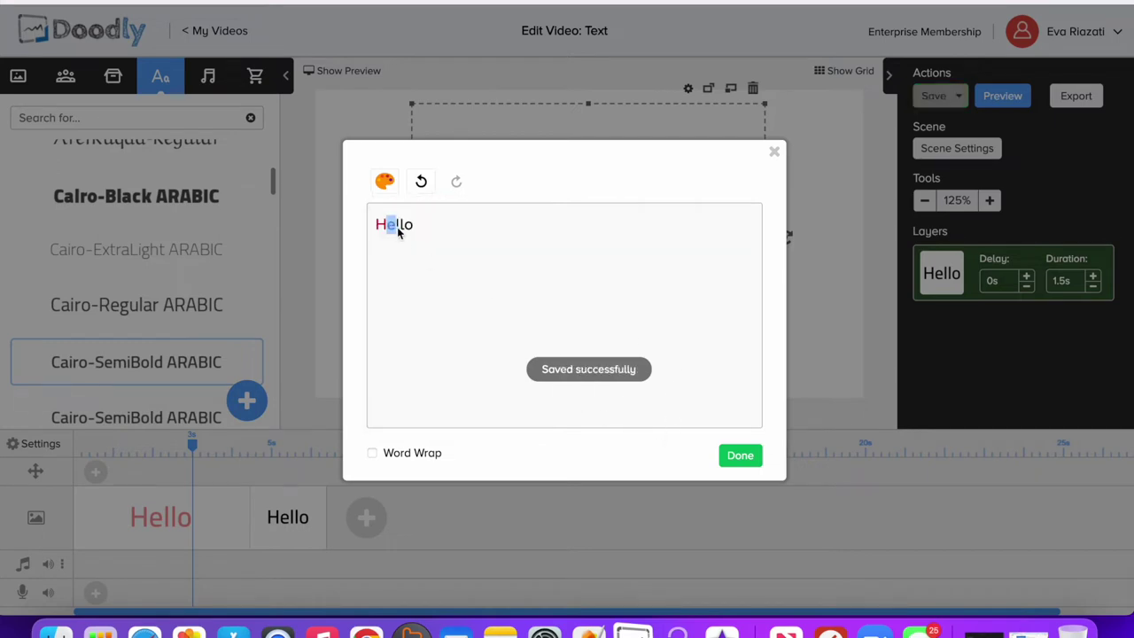
# - Undo the accidental move of the letter "e" and color both letters "l" with the preset orange
pyautogui.moveTo(398, 231); pyautogui.dragTo(413, 228)
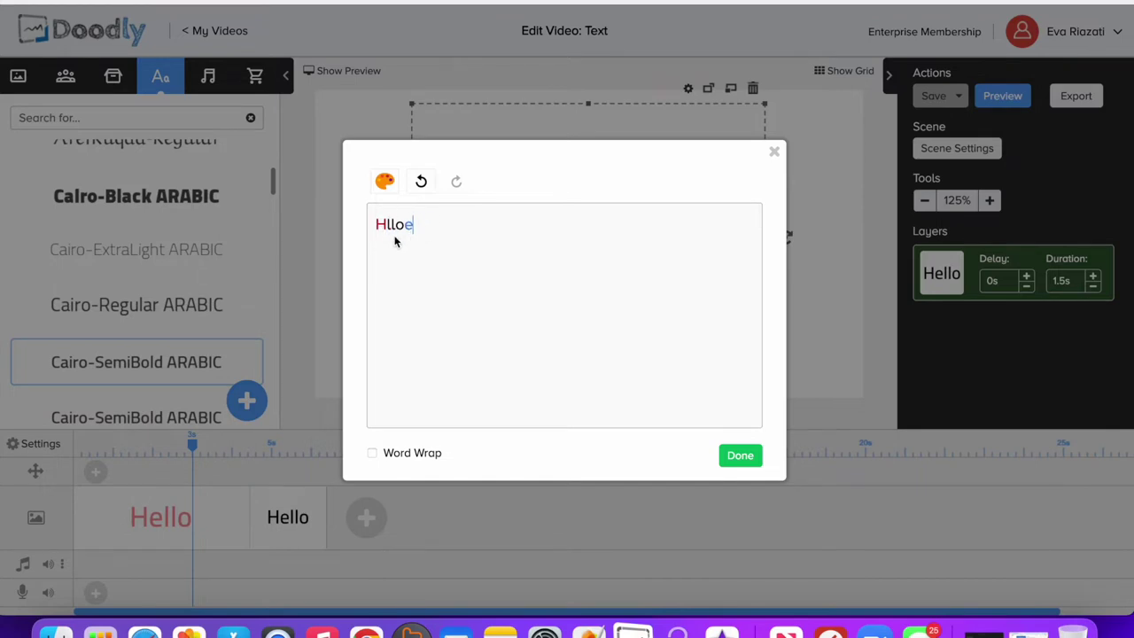
pyautogui.click(422, 181)
pyautogui.click(434, 261)
pyautogui.click(385, 182)
pyautogui.click(405, 392)
pyautogui.click(612, 358)
# - Color the letter "o" with the preset dark green and finish editing the second scene's text
pyautogui.click(386, 183)
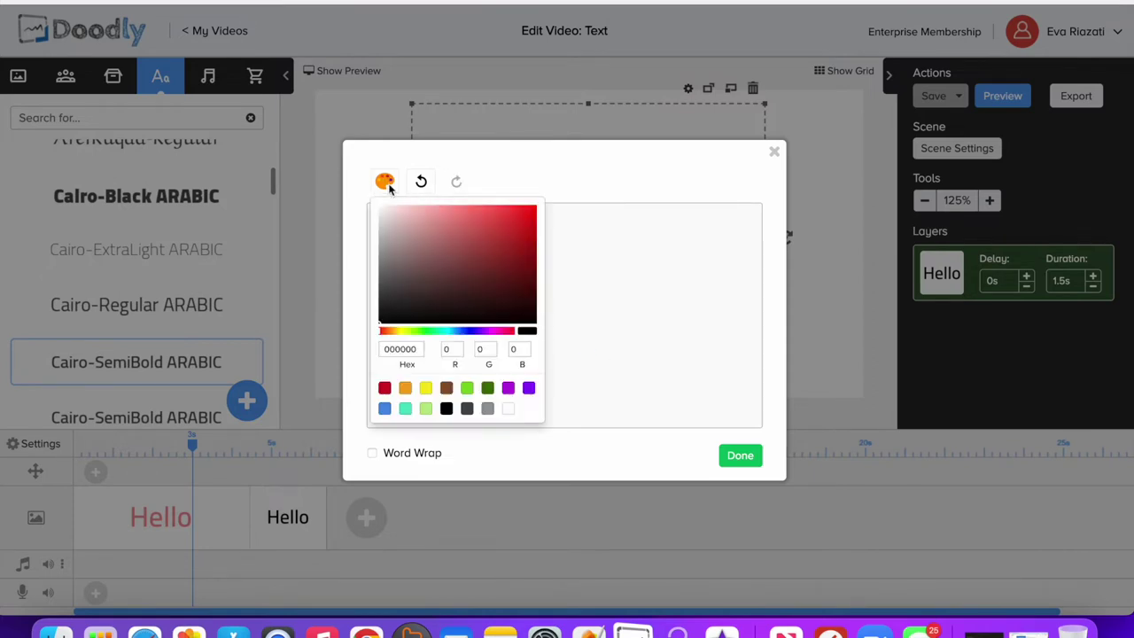
pyautogui.click(488, 391)
pyautogui.click(671, 356)
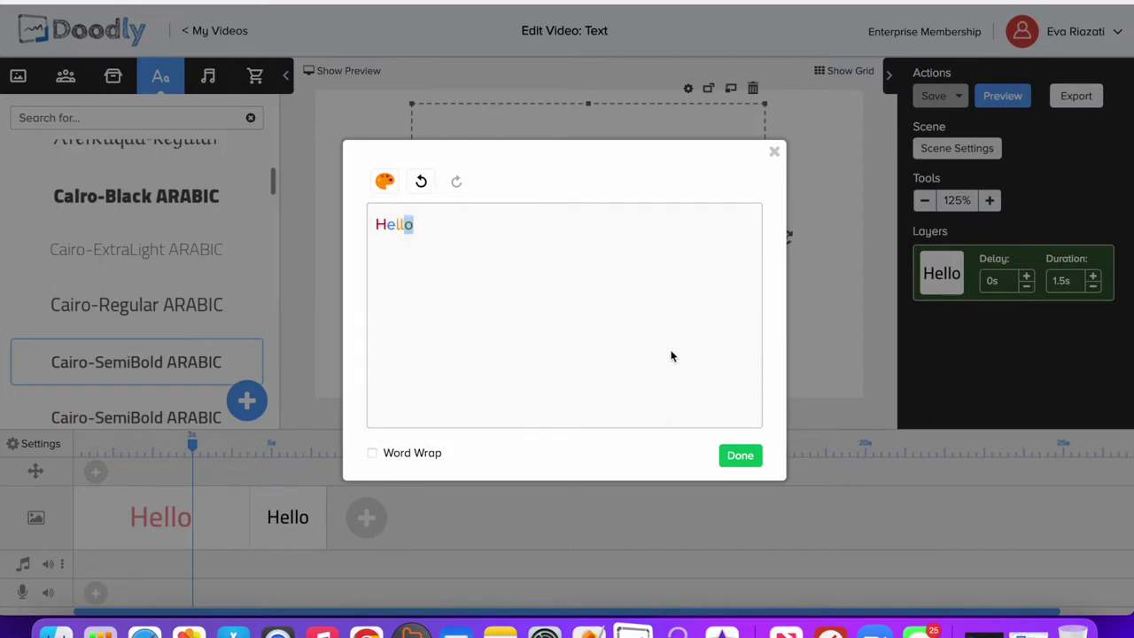
pyautogui.click(752, 458)
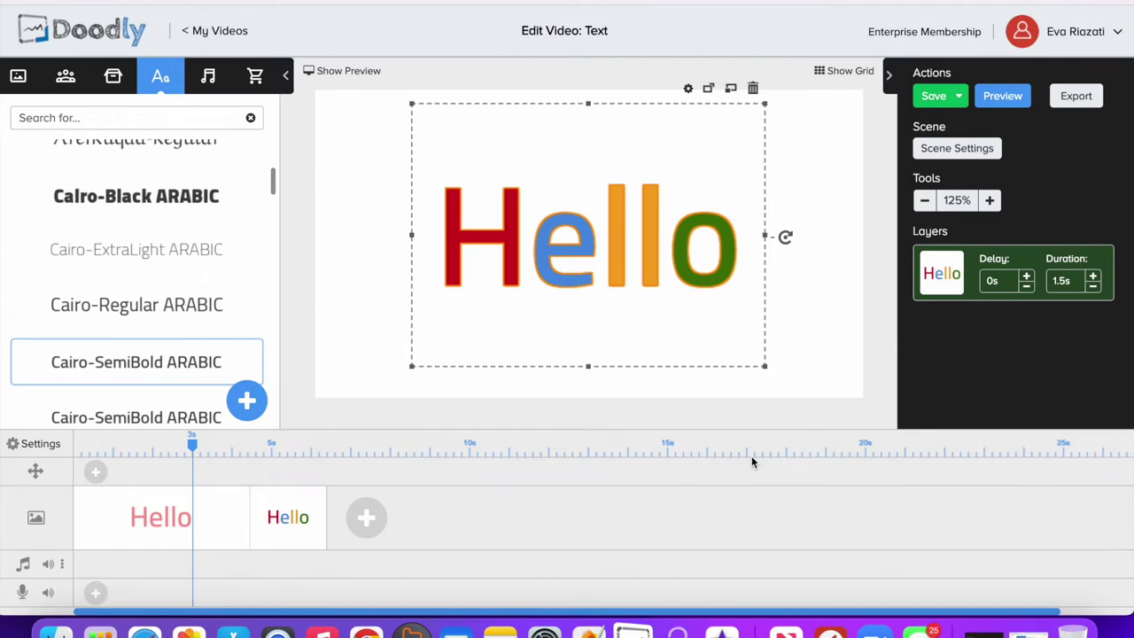
# - Try a 4.5 s enter animation duration in the asset settings of the first scene's "Hello" text
pyautogui.click(147, 526)
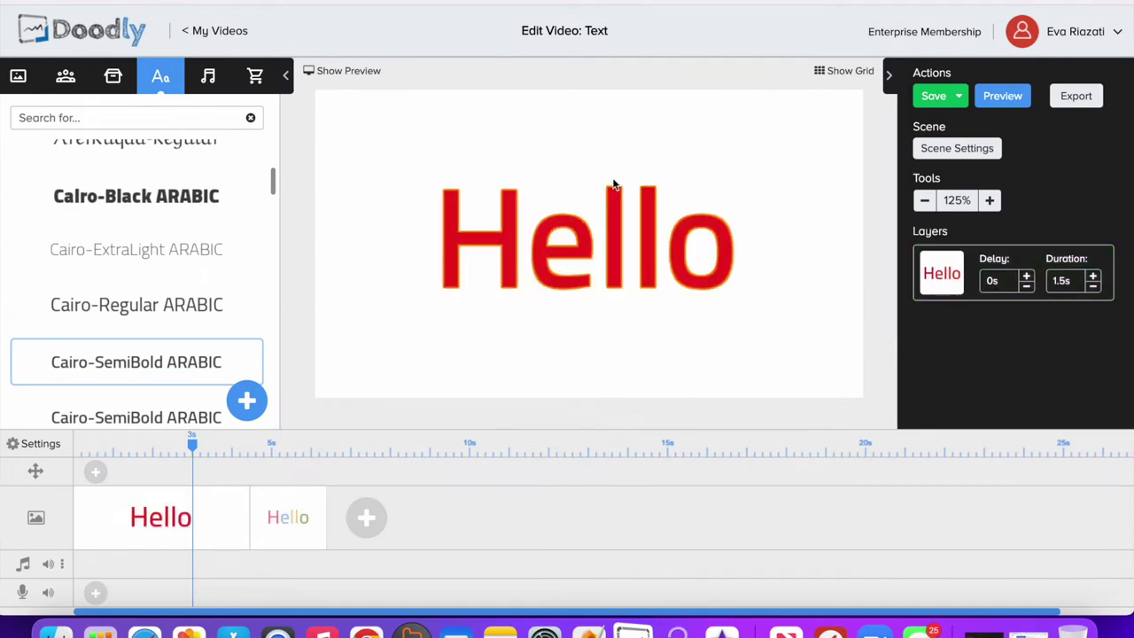
pyautogui.click(688, 92)
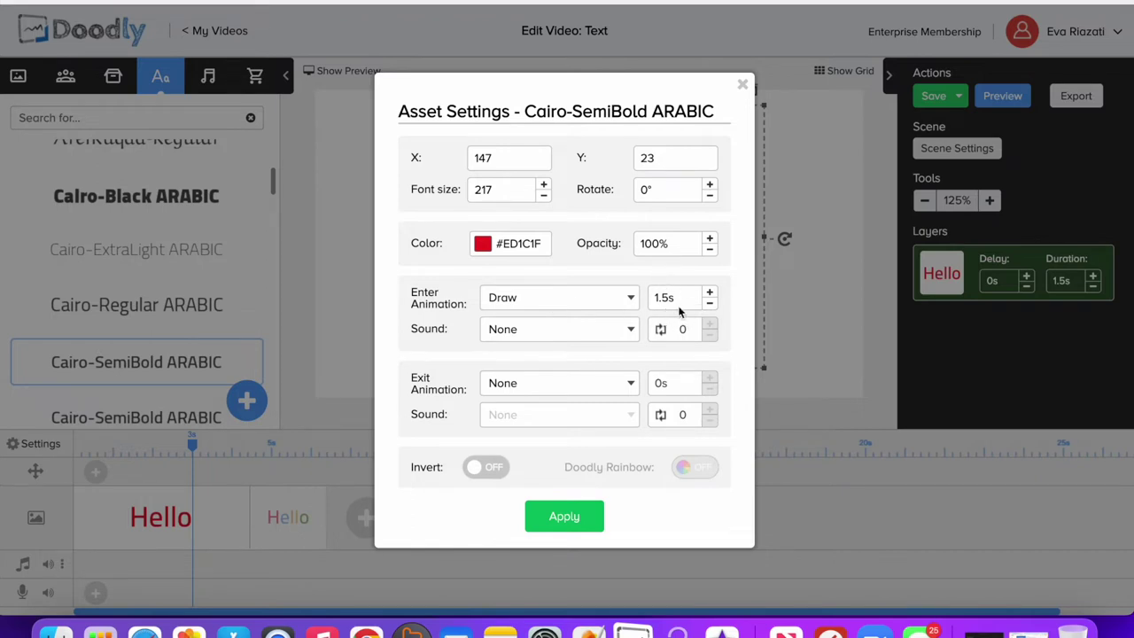
pyautogui.click(711, 293)
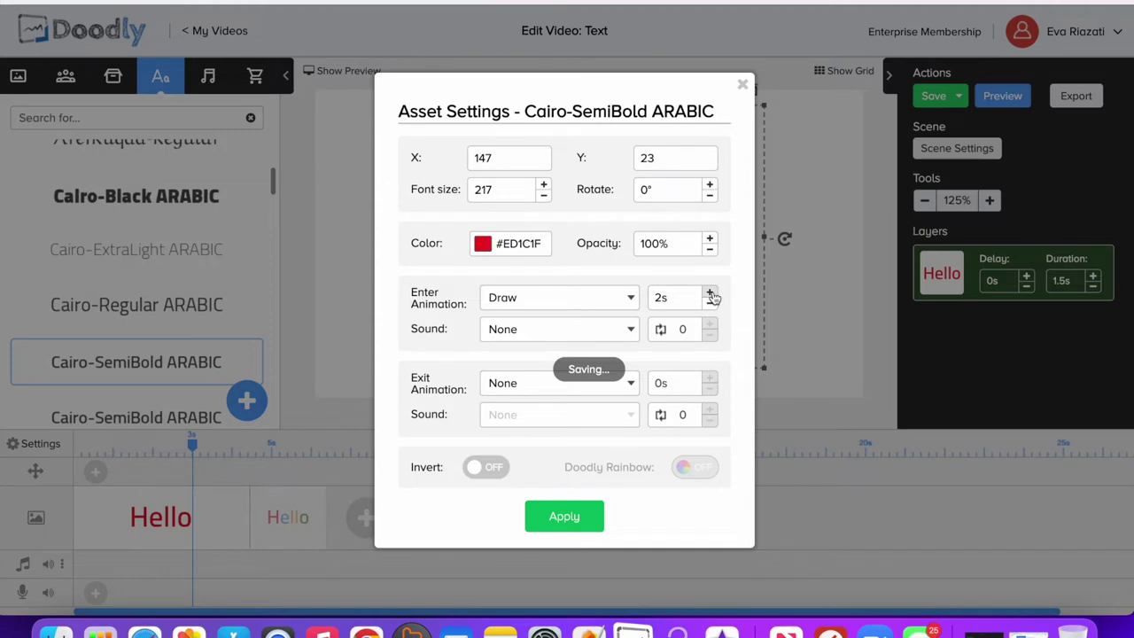
pyautogui.click(710, 292)
pyautogui.click(709, 293)
pyautogui.click(710, 293)
pyautogui.click(710, 293)
pyautogui.click(710, 292)
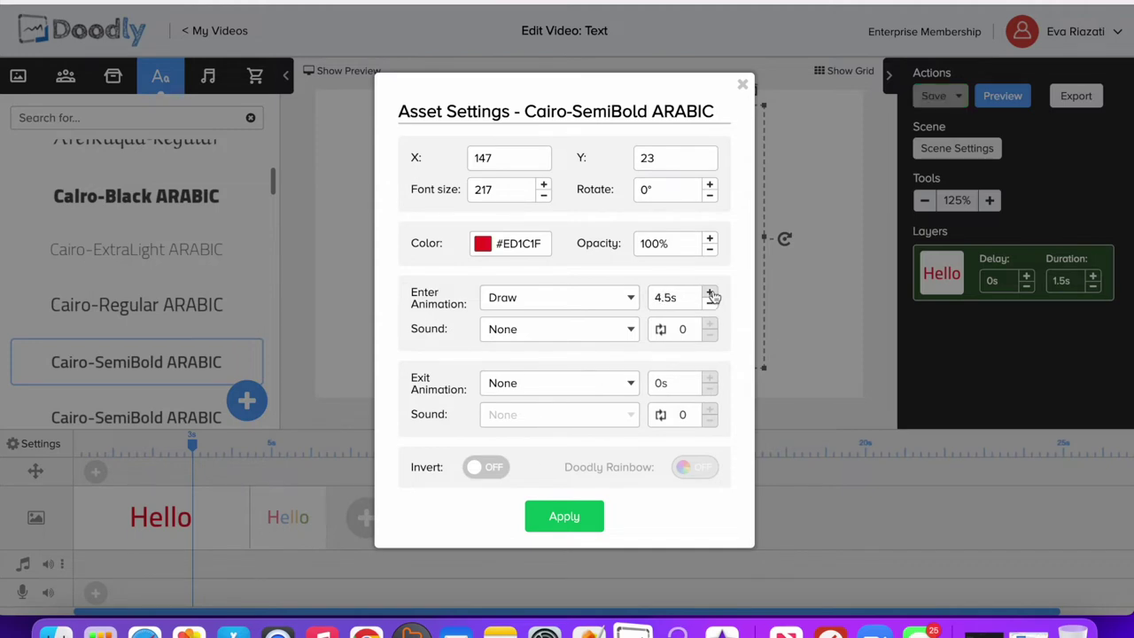
# - Return the first scene's "Hello" enter animation duration to 1.5 s, apply the asset settings, and deselect the text
pyautogui.click(710, 305)
pyautogui.click(710, 305)
pyautogui.click(710, 305)
pyautogui.click(710, 304)
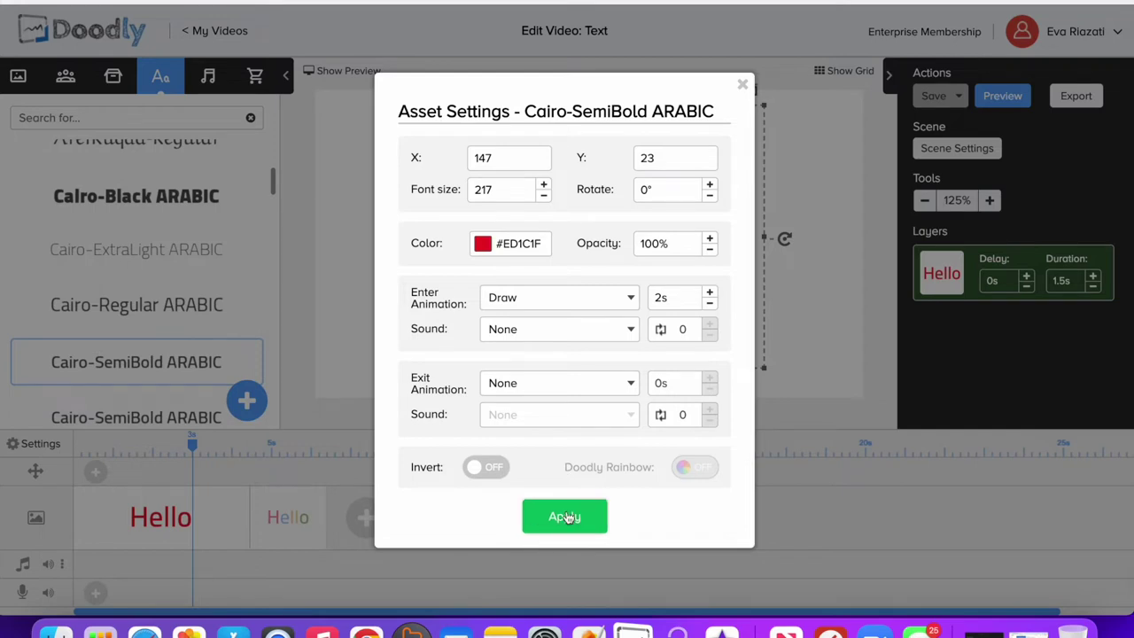
pyautogui.click(710, 305)
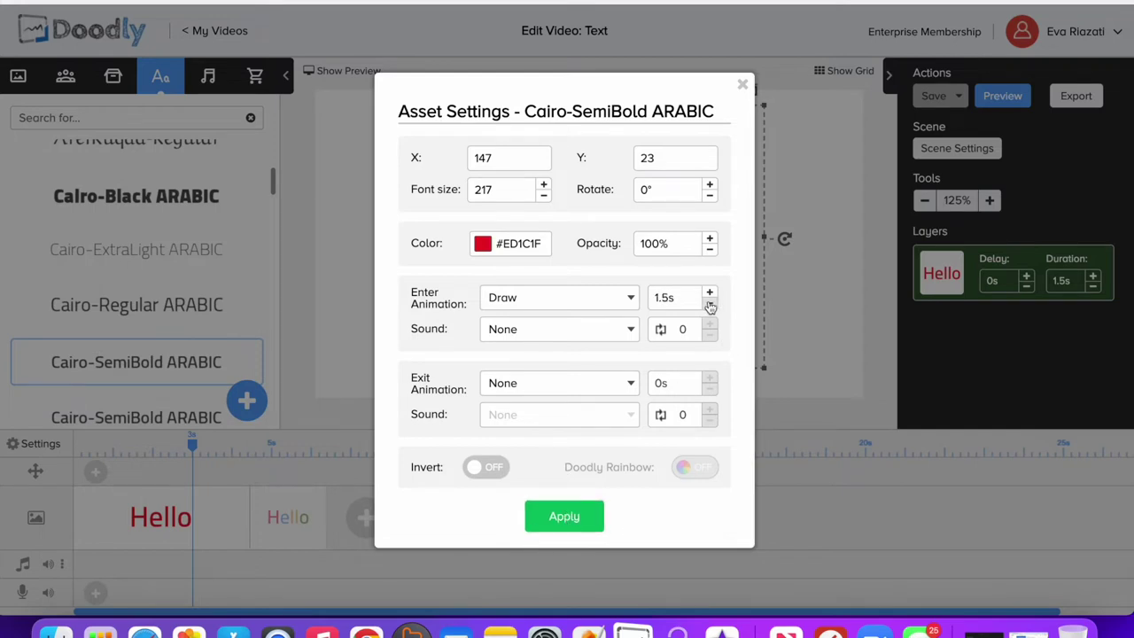
pyautogui.click(566, 517)
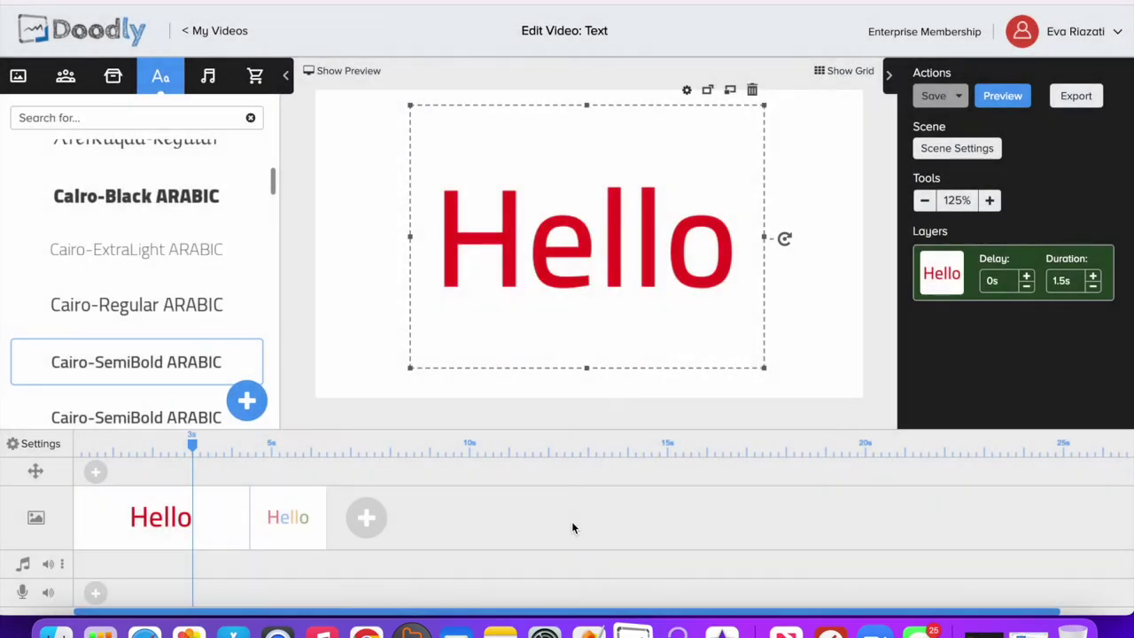
pyautogui.click(818, 353)
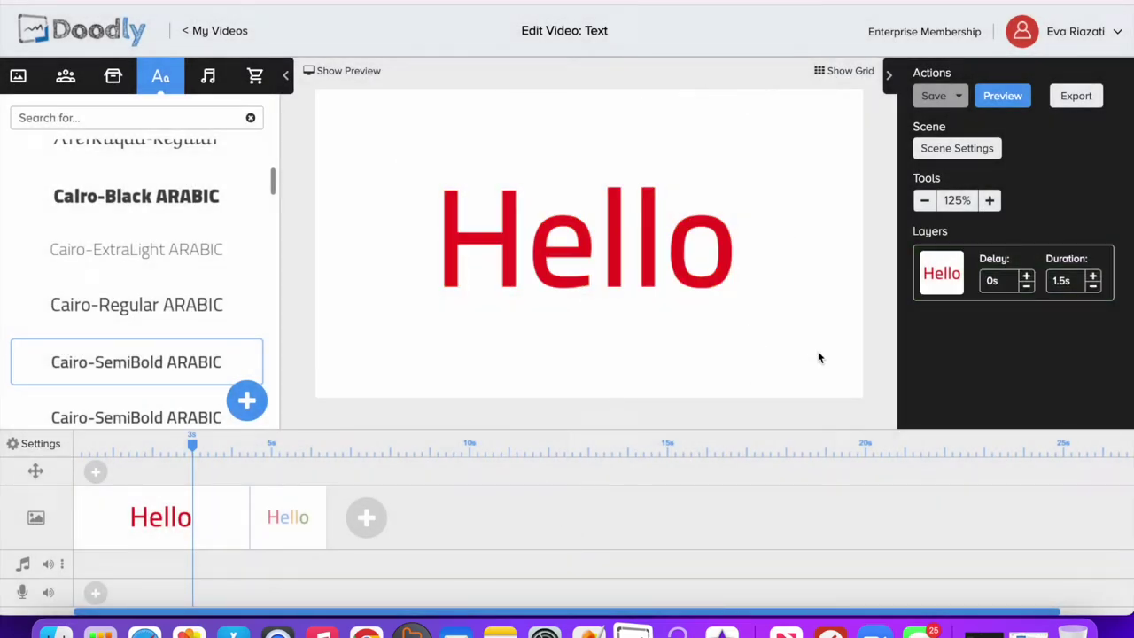
# - Preview only the first scene from the timeline and close the preview
pyautogui.rightClick(226, 540)
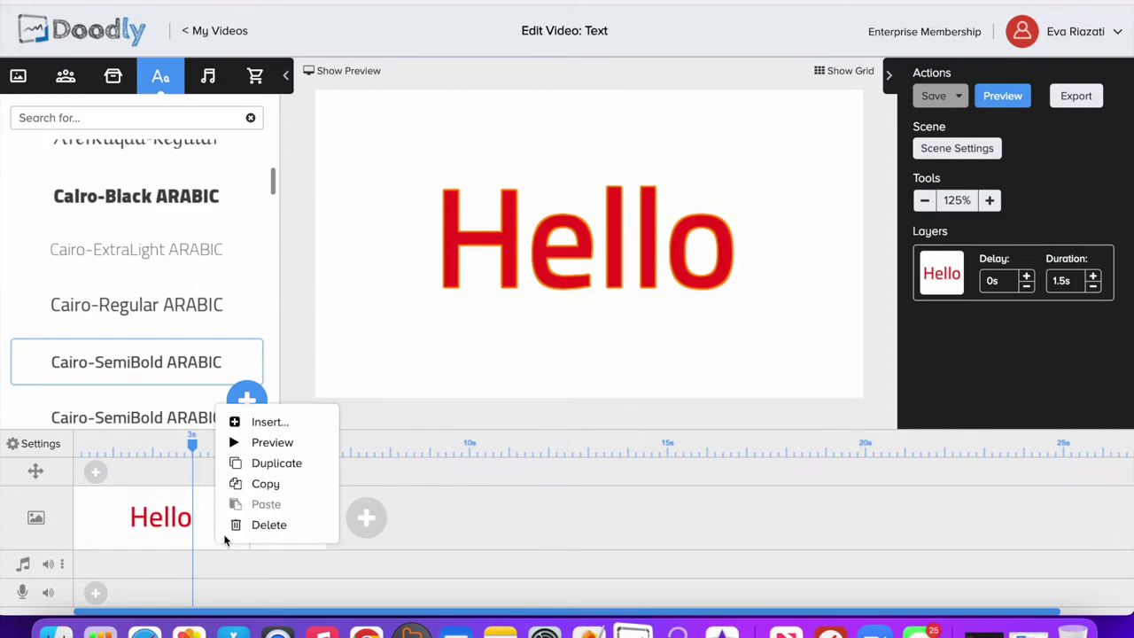
pyautogui.click(272, 443)
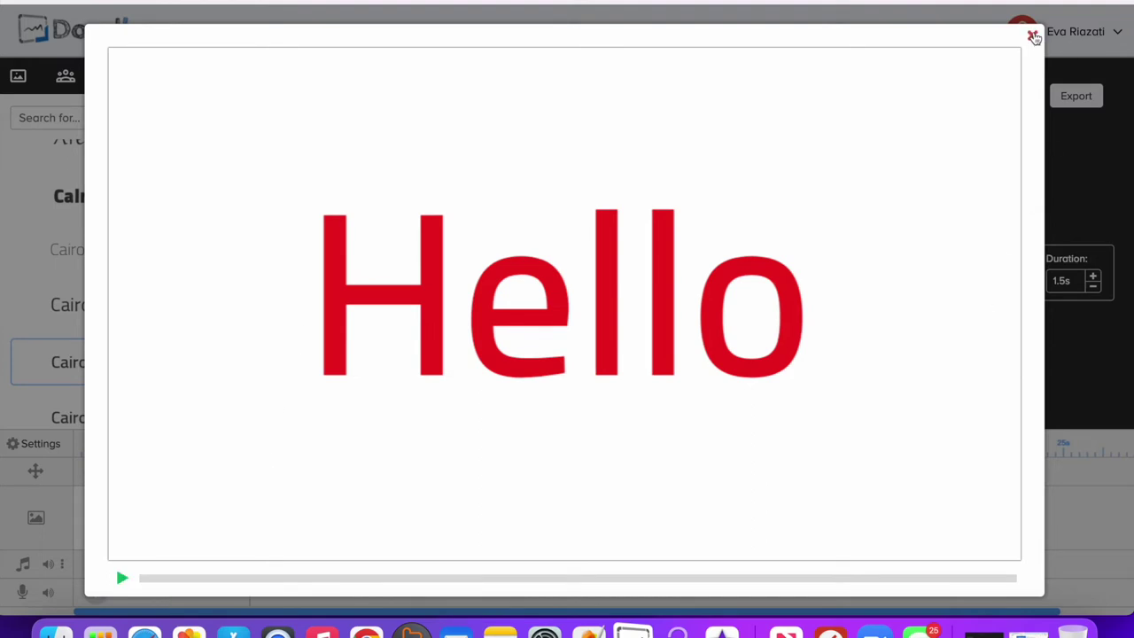
pyautogui.click(1032, 35)
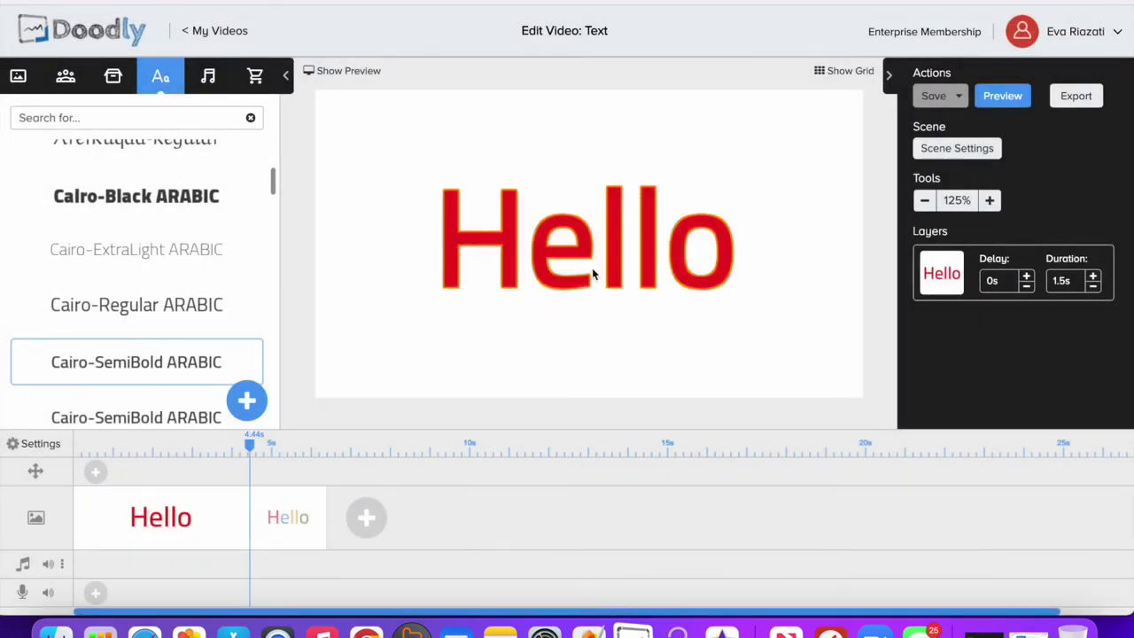
# - Browse the left-handed hand styles in the video settings, including 2D cartoon, 3D cartoon, and real hands
pyautogui.click(39, 445)
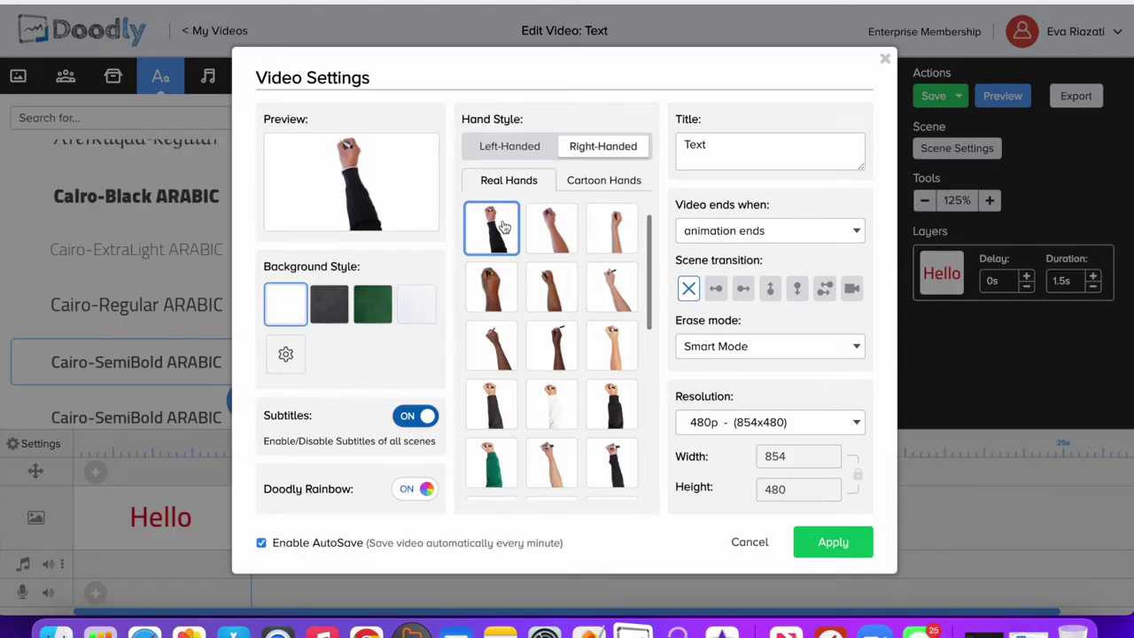
pyautogui.click(516, 148)
pyautogui.click(579, 180)
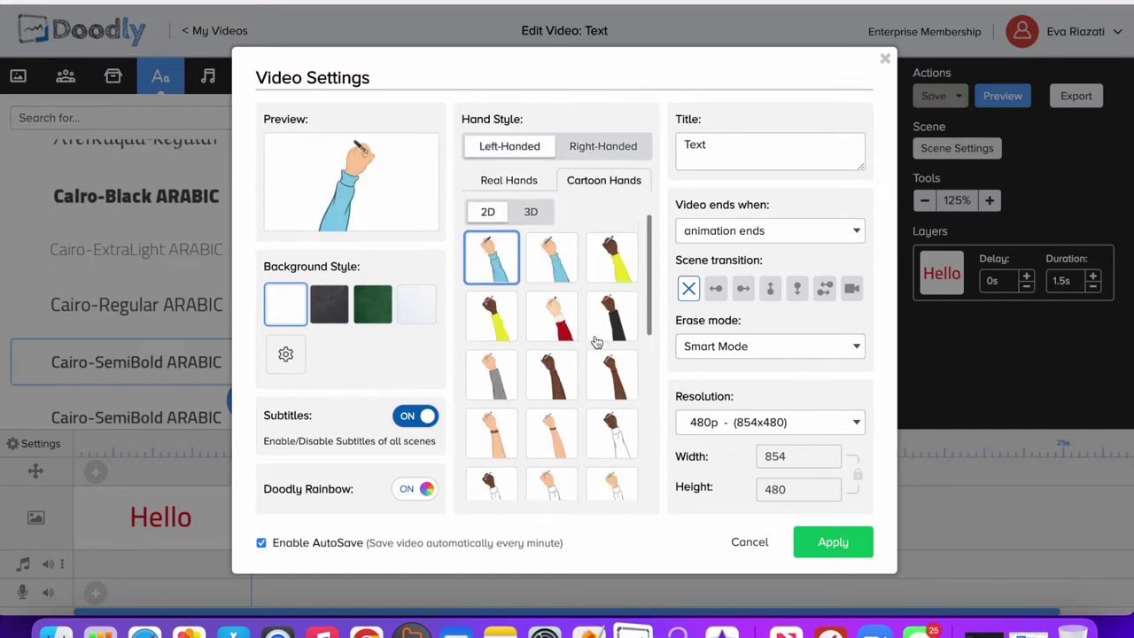
pyautogui.click(527, 216)
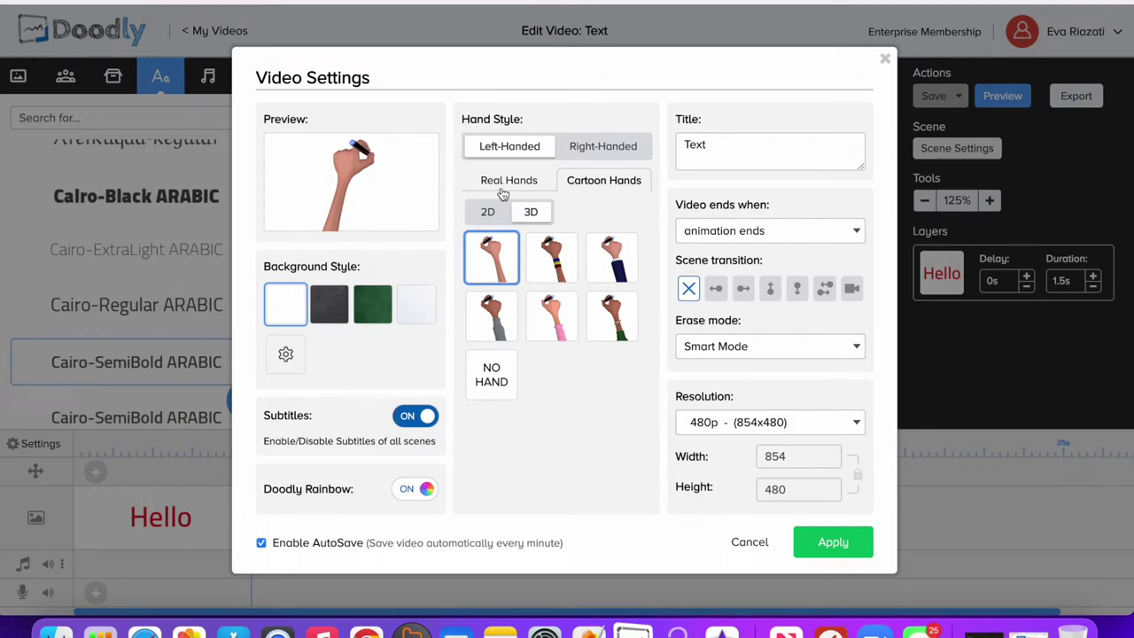
pyautogui.click(509, 181)
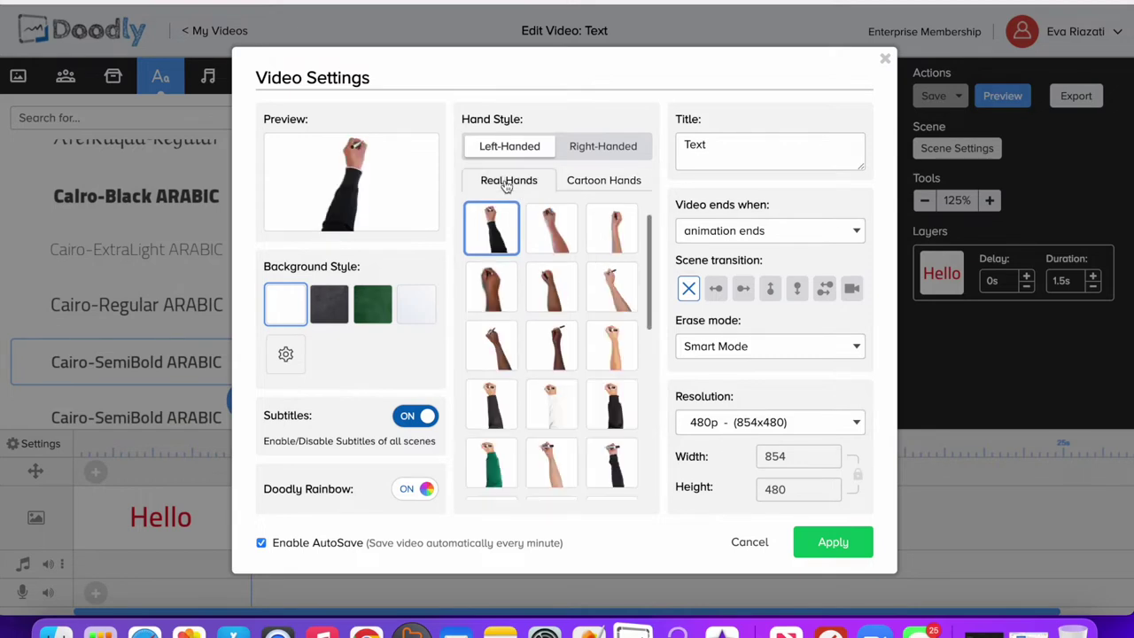
# - Apply the last right-handed real hand, with a bare arm, as the video's hand style and preview the whole video
pyautogui.click(592, 149)
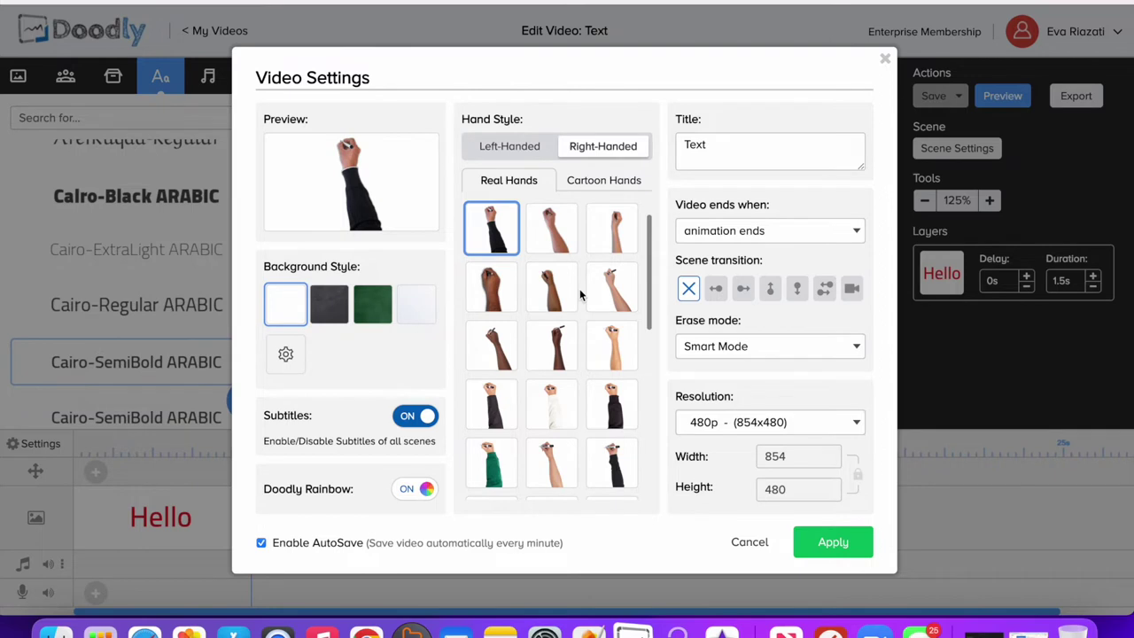
pyautogui.scroll(-5, 581, 295)
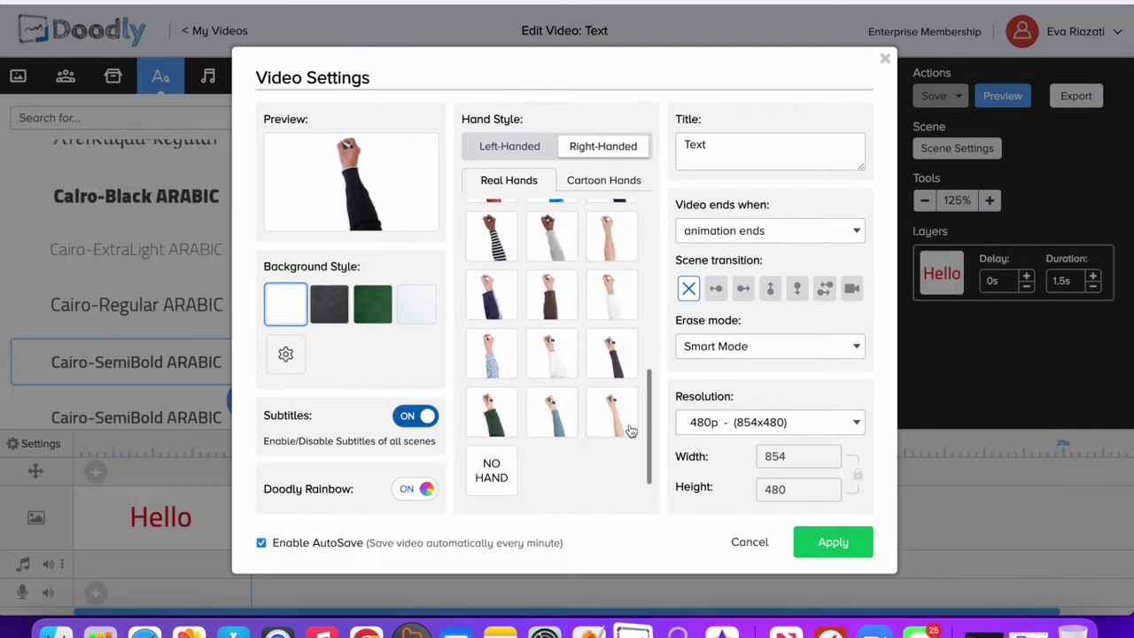
pyautogui.click(629, 428)
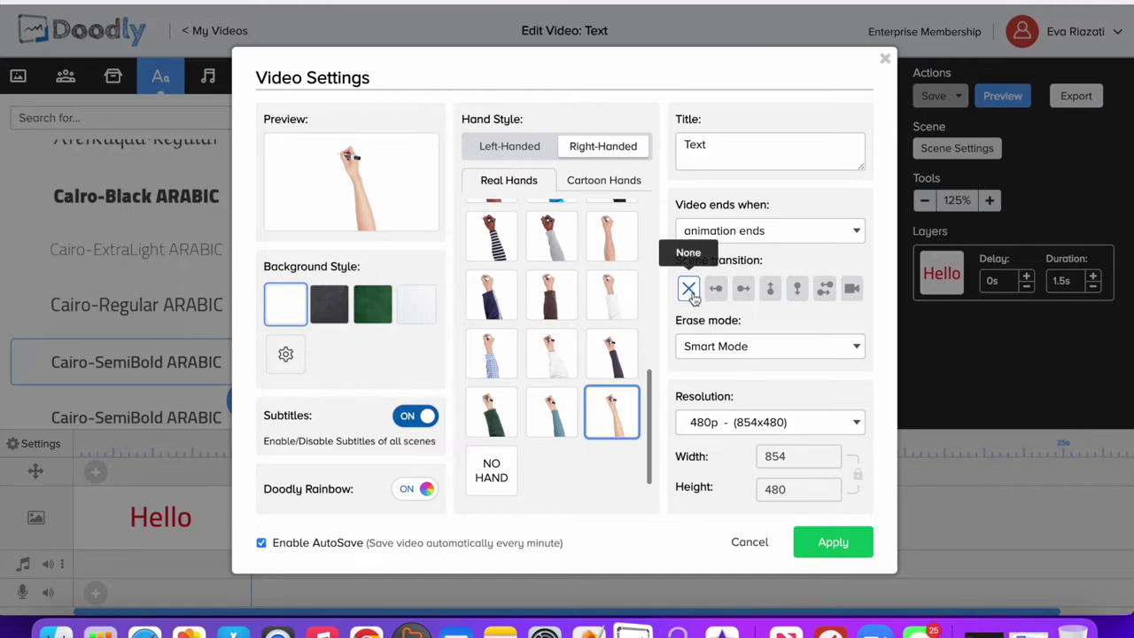
pyautogui.click(835, 543)
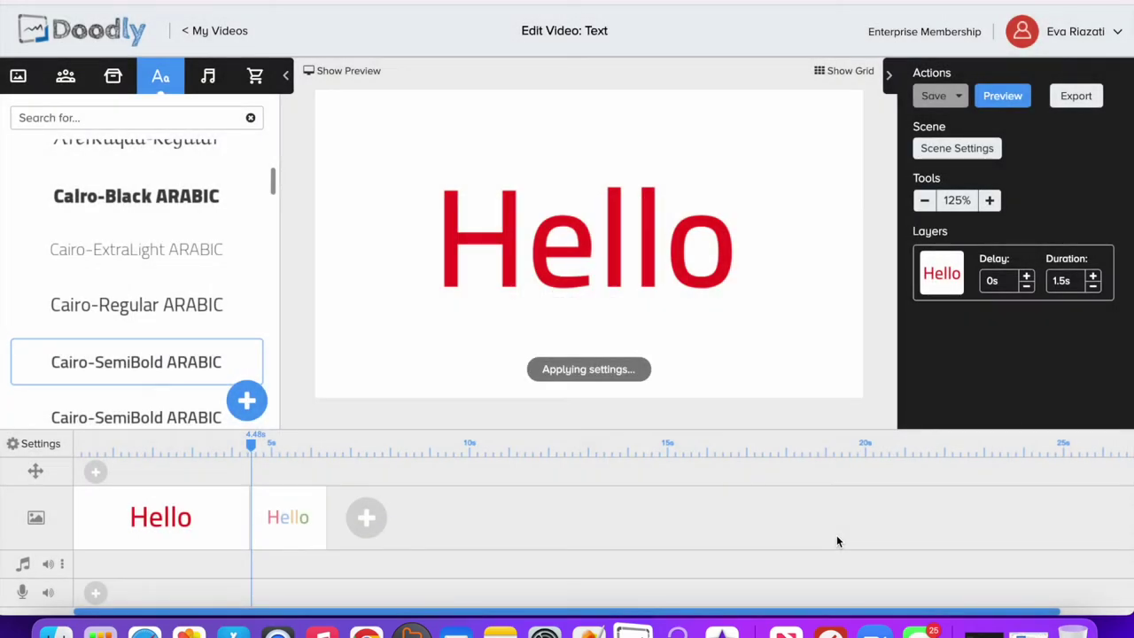
pyautogui.click(1003, 98)
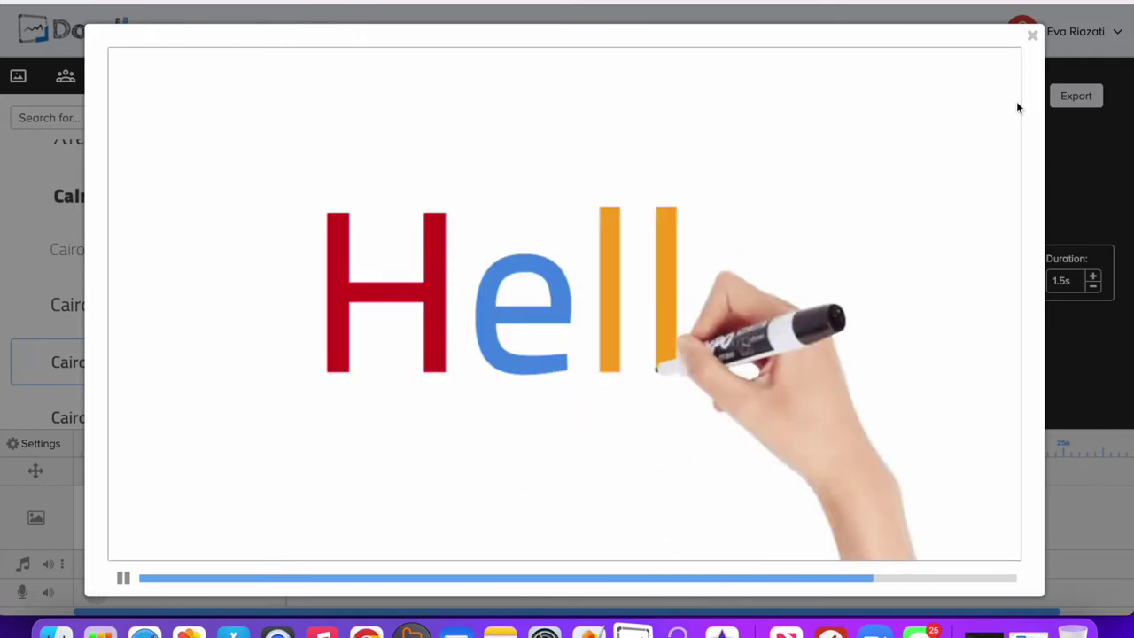
pyautogui.click(1033, 36)
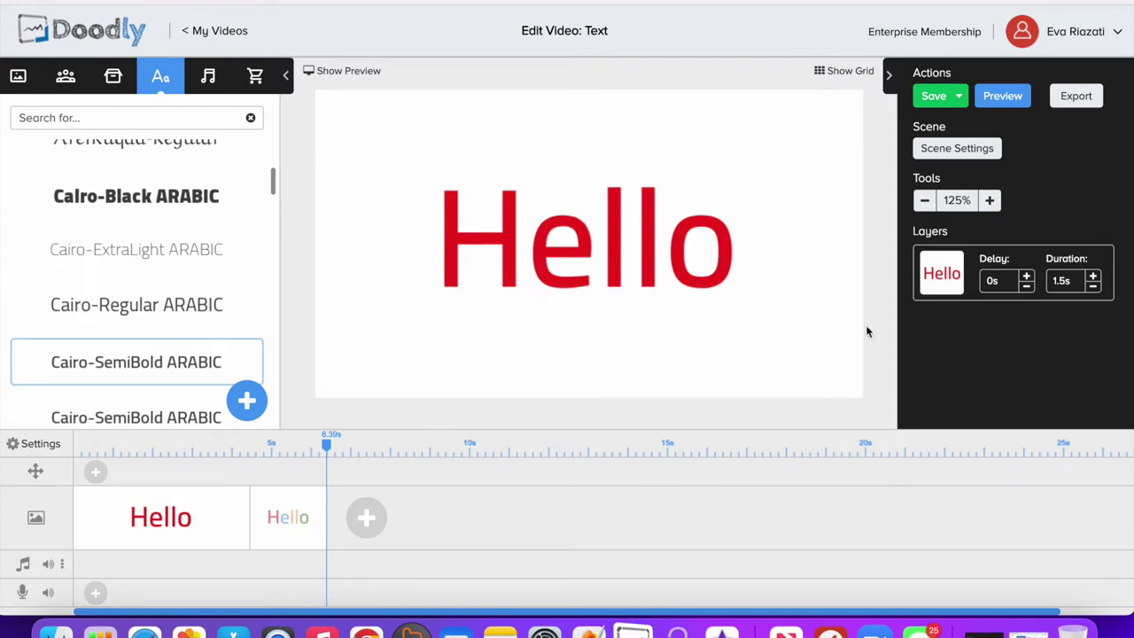
# - Set a 1 s delay on the "Hello" layer in both scenes and preview the whole video
pyautogui.click(1028, 279)
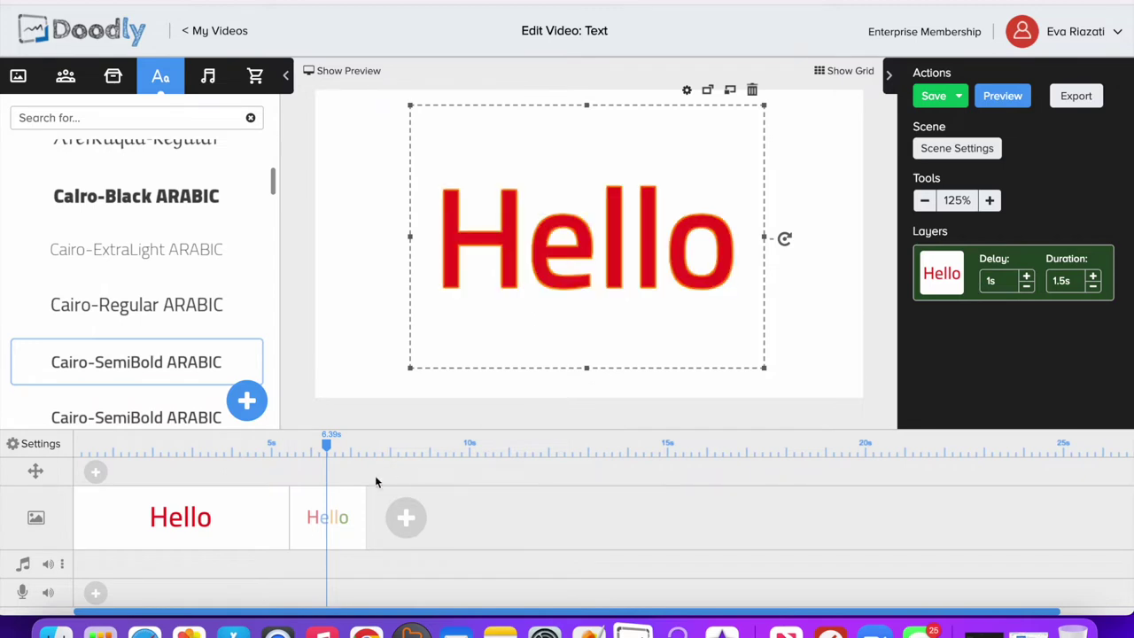
pyautogui.click(323, 519)
pyautogui.click(1026, 277)
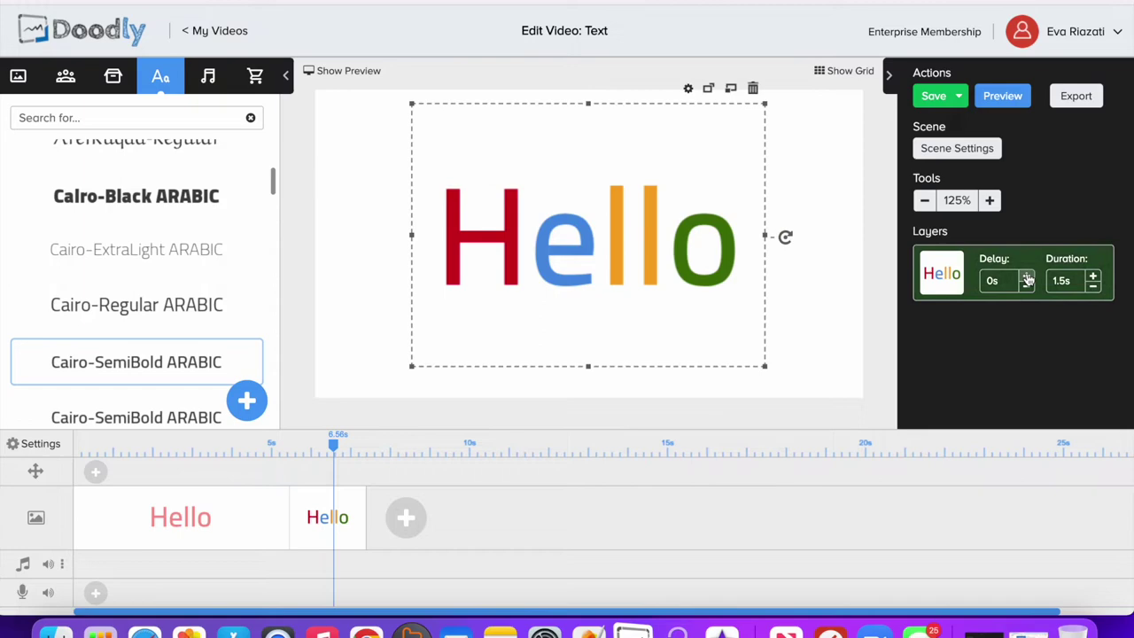
pyautogui.click(1011, 96)
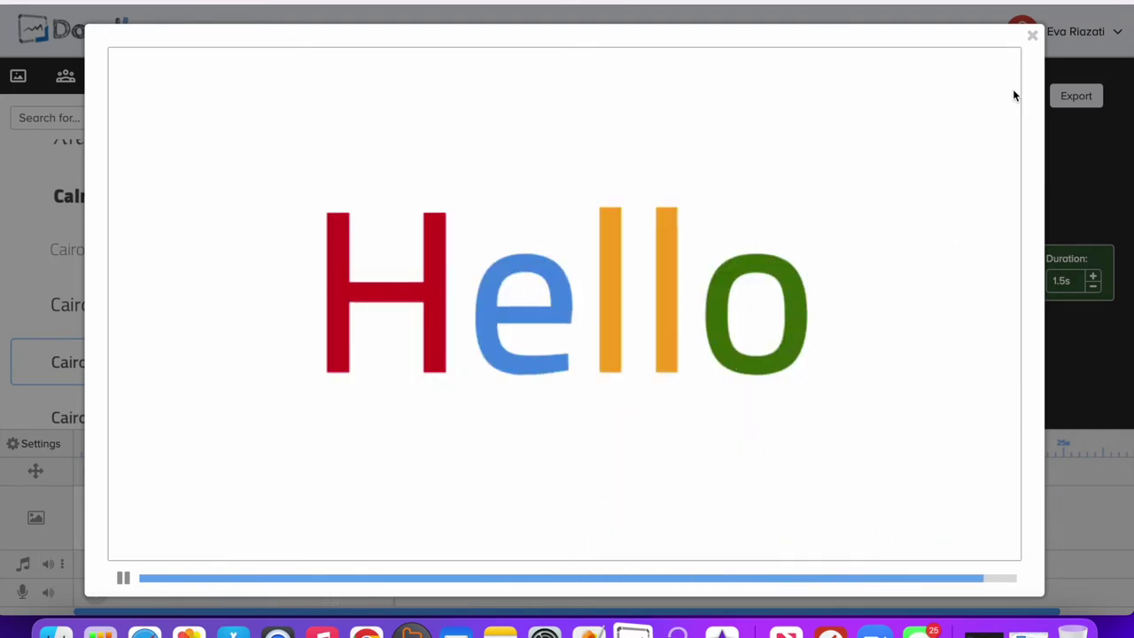
pyautogui.click(1034, 35)
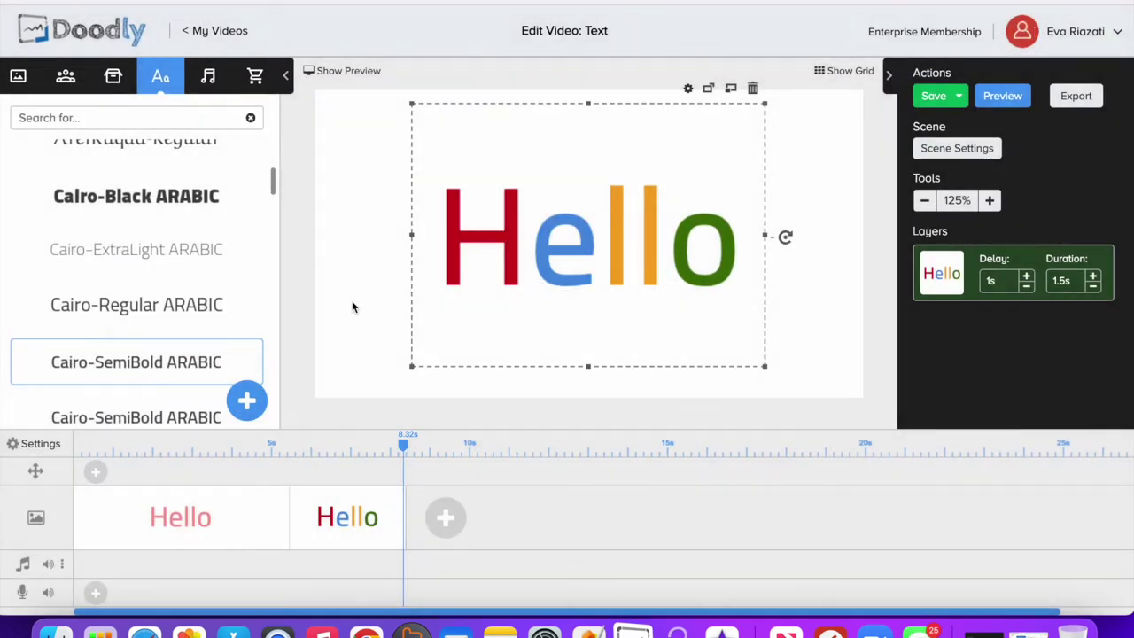
# - Set the enter animation of the red "Hello" text in the first scene to None and preview that scene
pyautogui.click(241, 520)
pyautogui.click(628, 253)
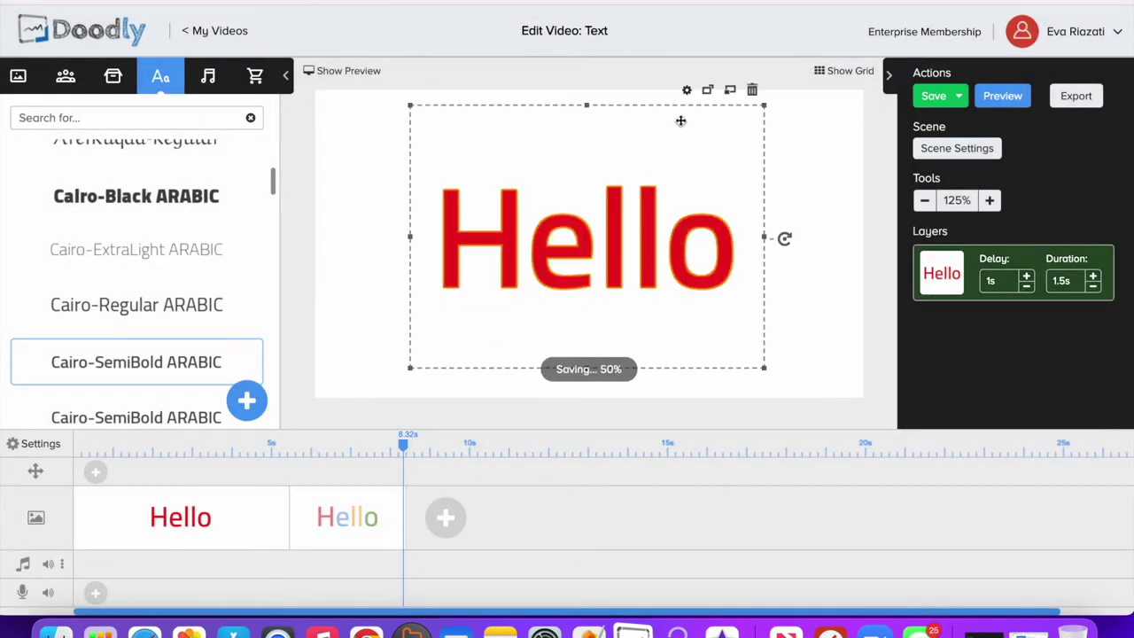
pyautogui.click(686, 90)
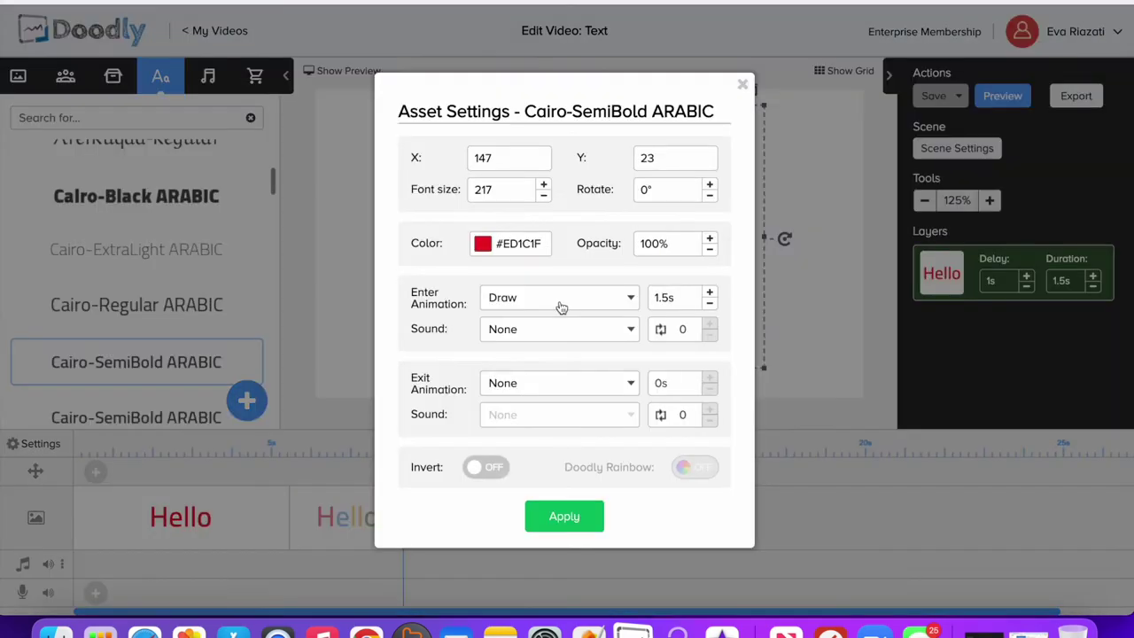
pyautogui.click(561, 307)
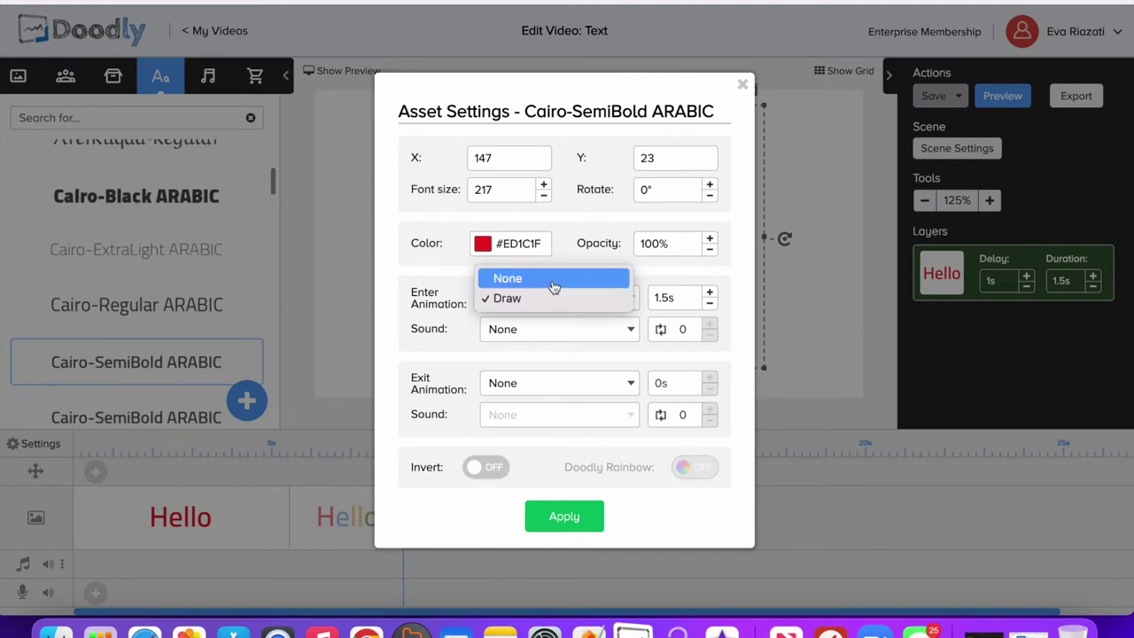
pyautogui.click(554, 285)
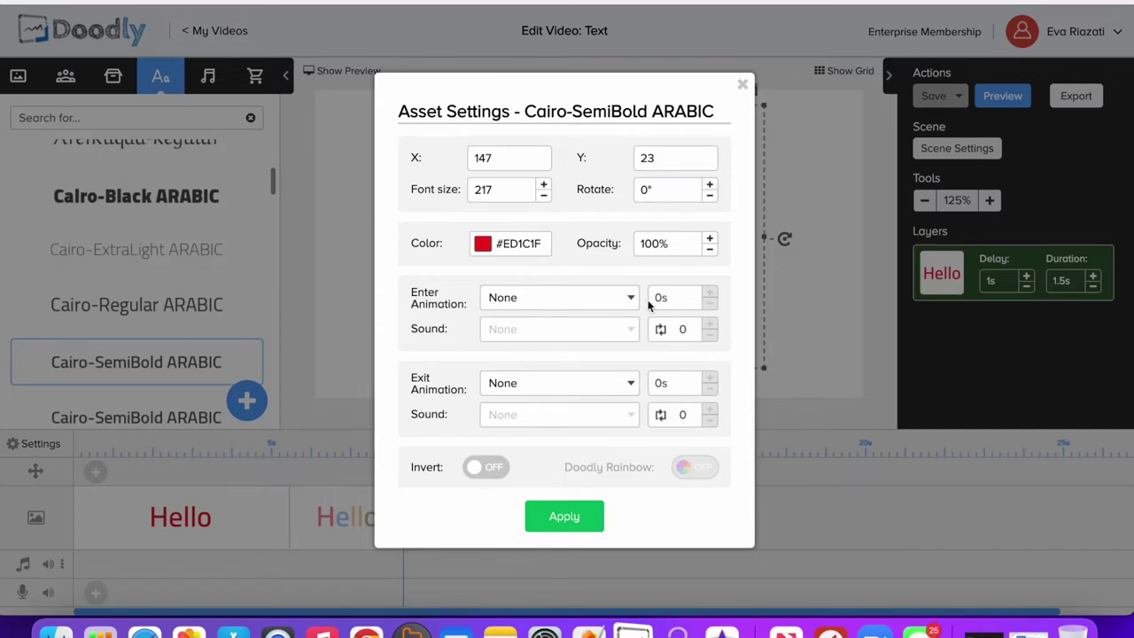
pyautogui.click(565, 517)
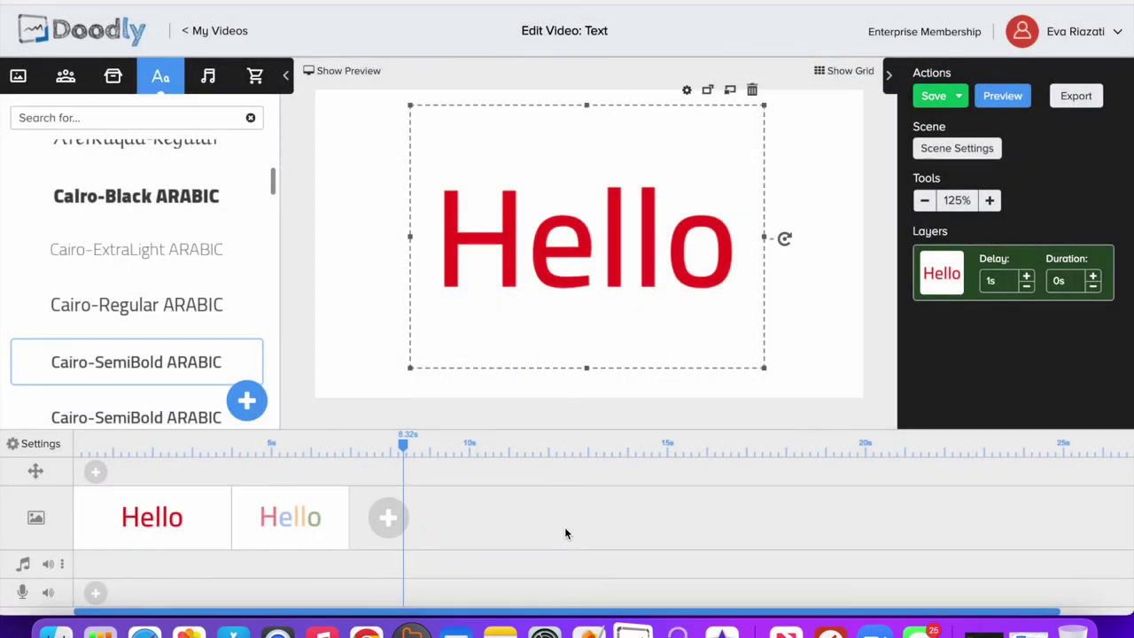
pyautogui.rightClick(209, 529)
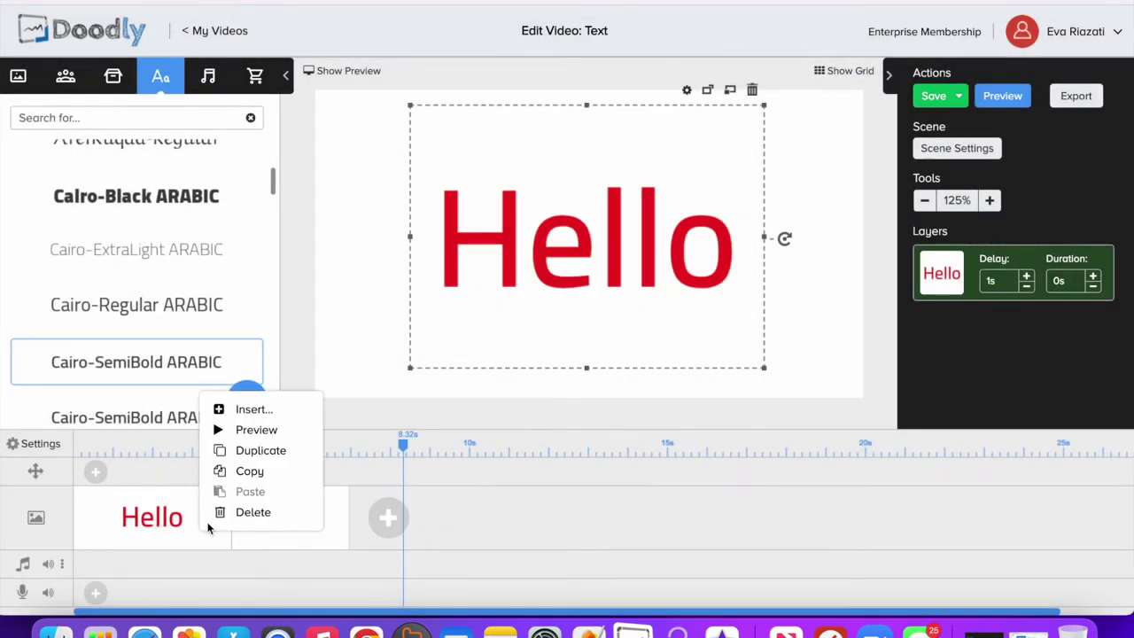
pyautogui.click(250, 433)
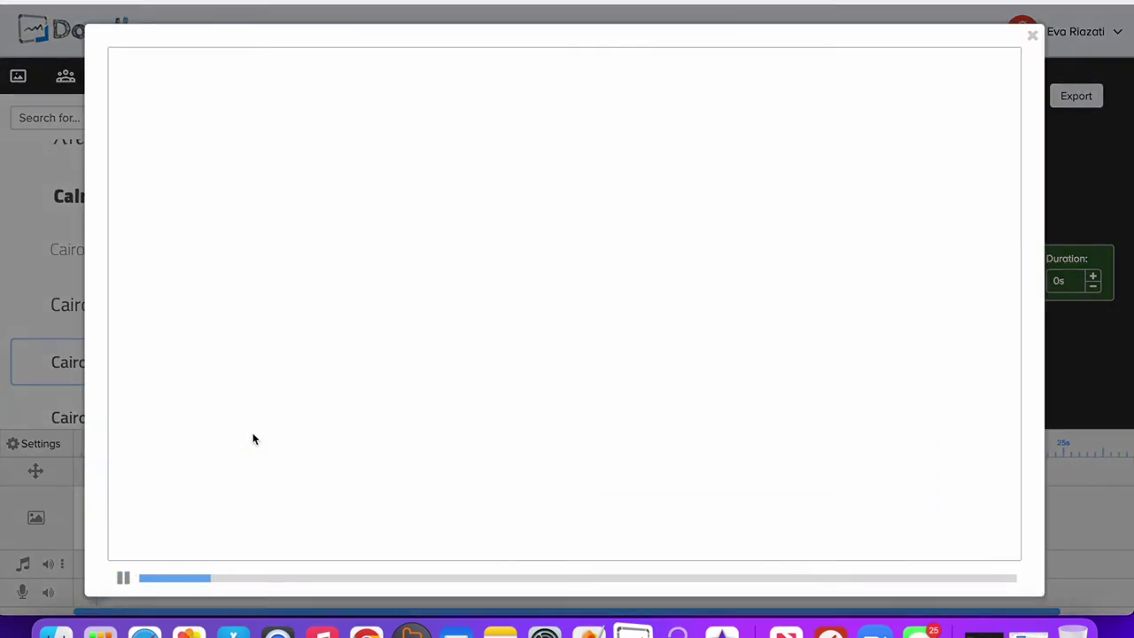
pyautogui.click(1032, 35)
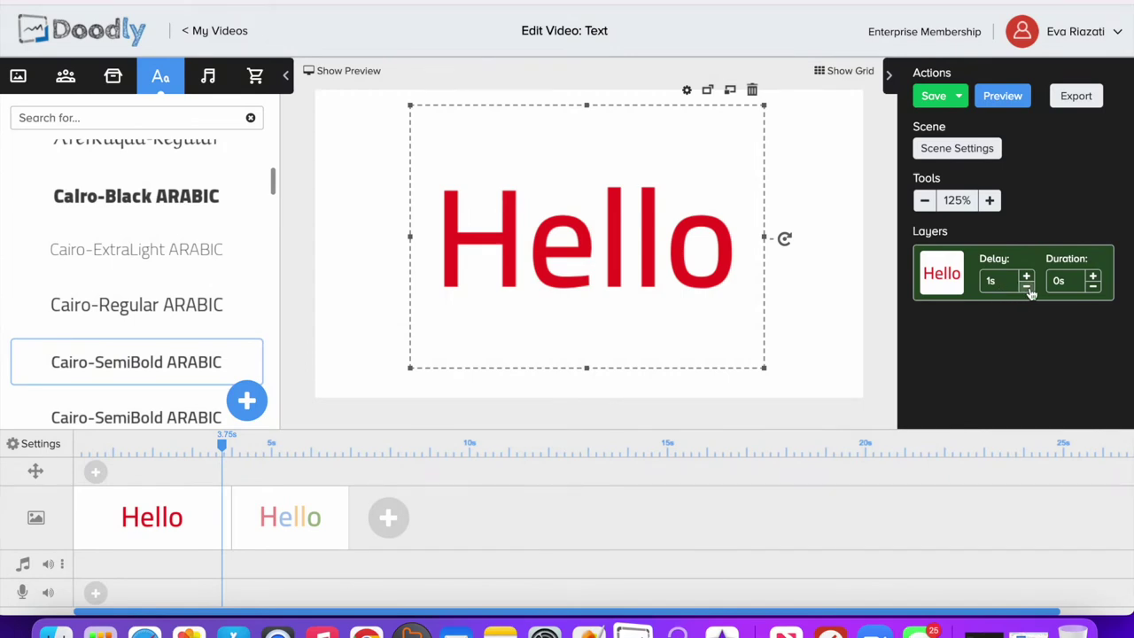
# - Set the first scene's "Hello" layer delay to 0 s and preview that scene
pyautogui.click(1028, 287)
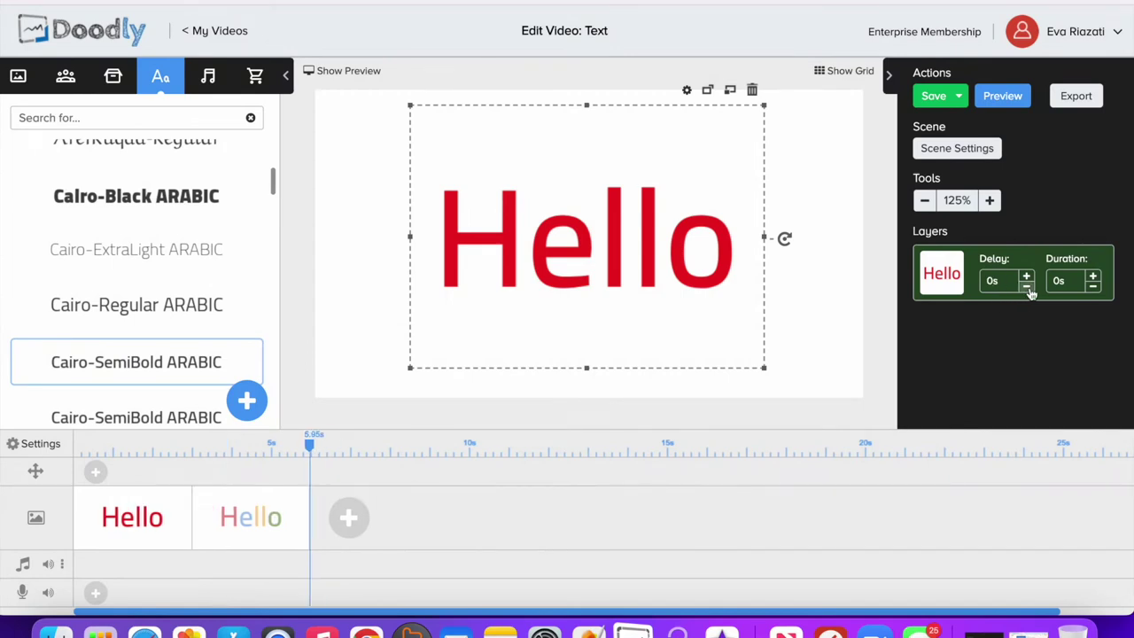
pyautogui.rightClick(154, 549)
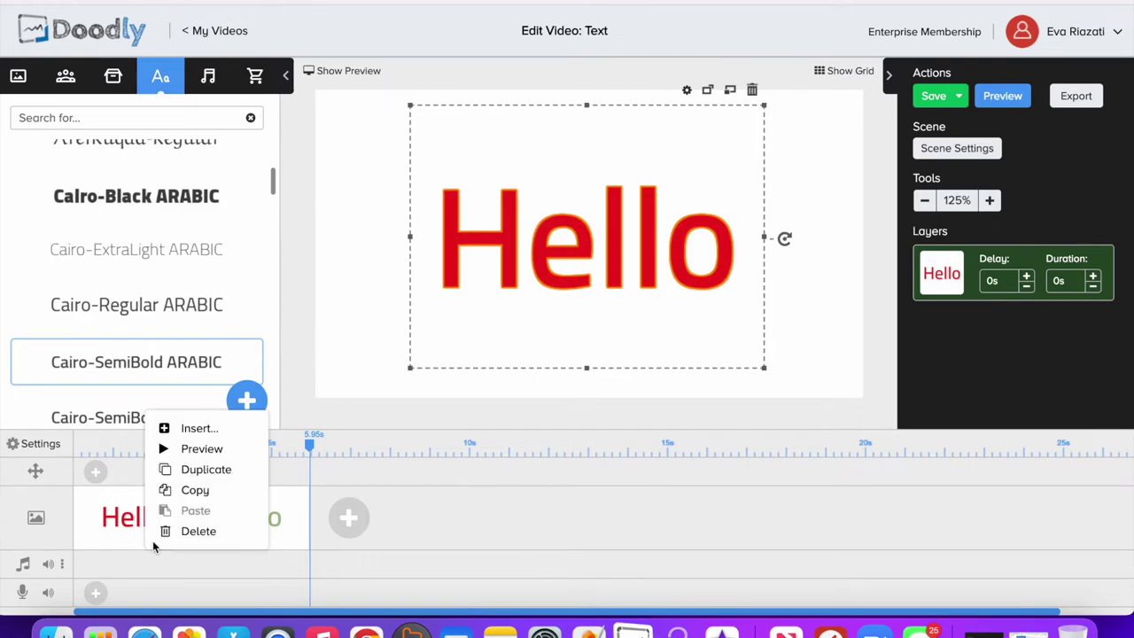
pyautogui.click(215, 450)
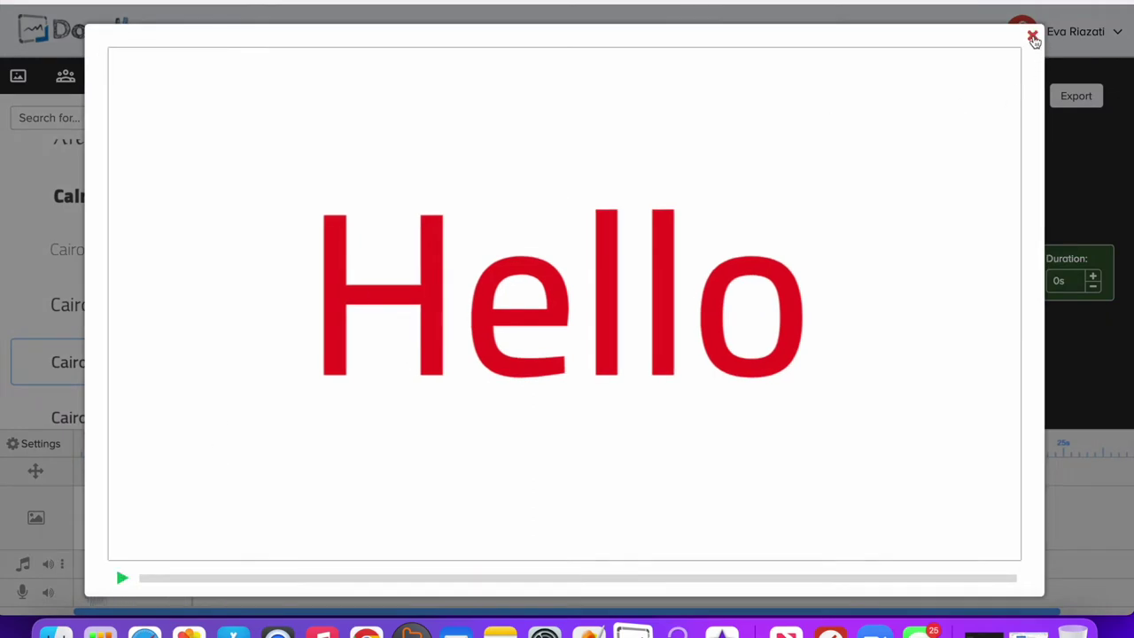
pyautogui.click(1033, 38)
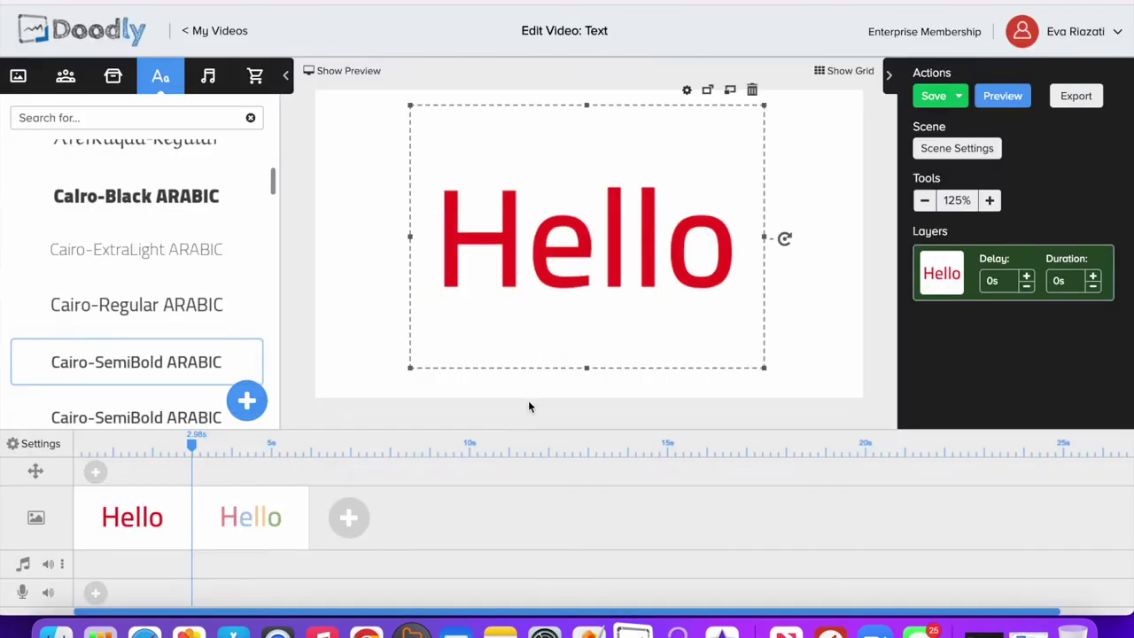
# - Set the enter animation of the first scene's "Hello" text to Draw
pyautogui.click(685, 92)
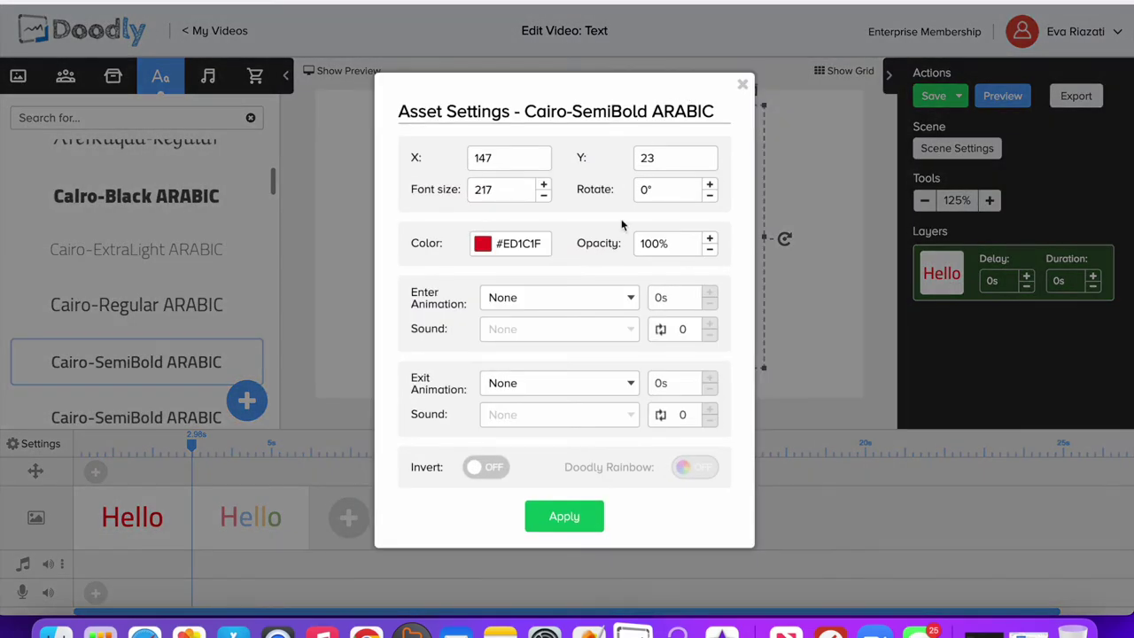
pyautogui.click(599, 306)
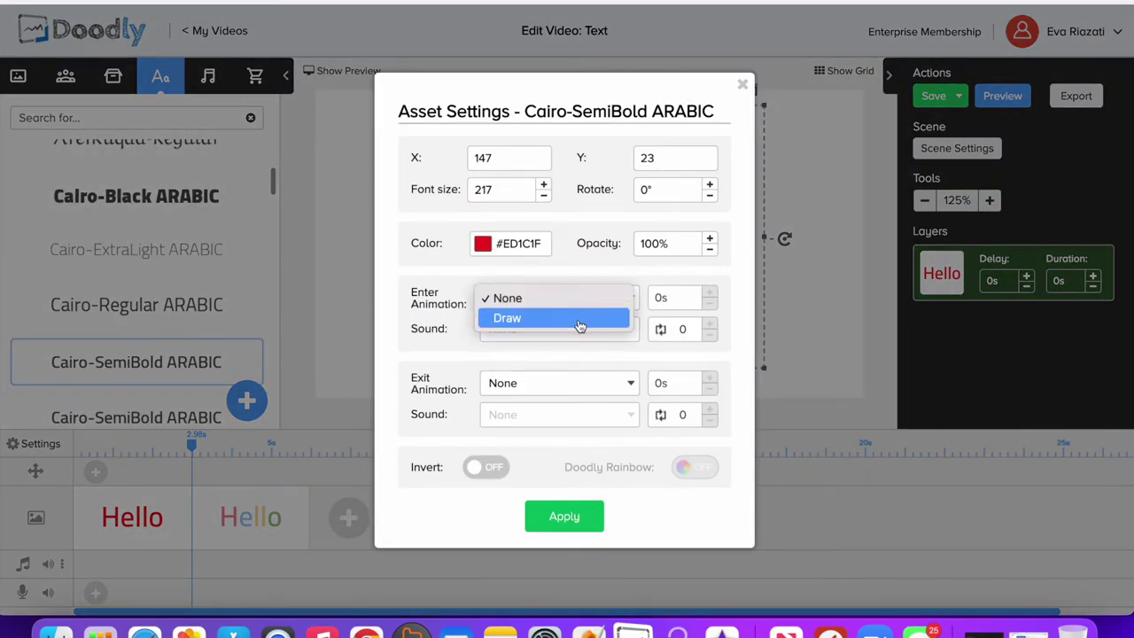
pyautogui.click(581, 321)
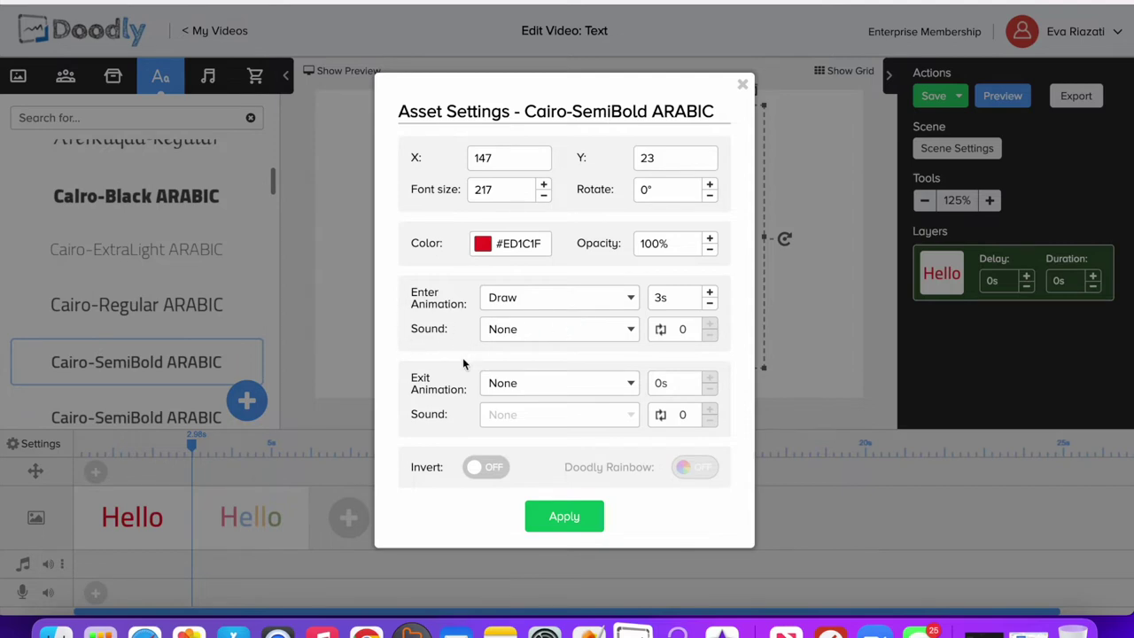
# - Audition the Buzzer, Camera Shutter, Cartoon Sneak and Boing sounds, and choose Boing as the enter animation's sound
pyautogui.click(530, 337)
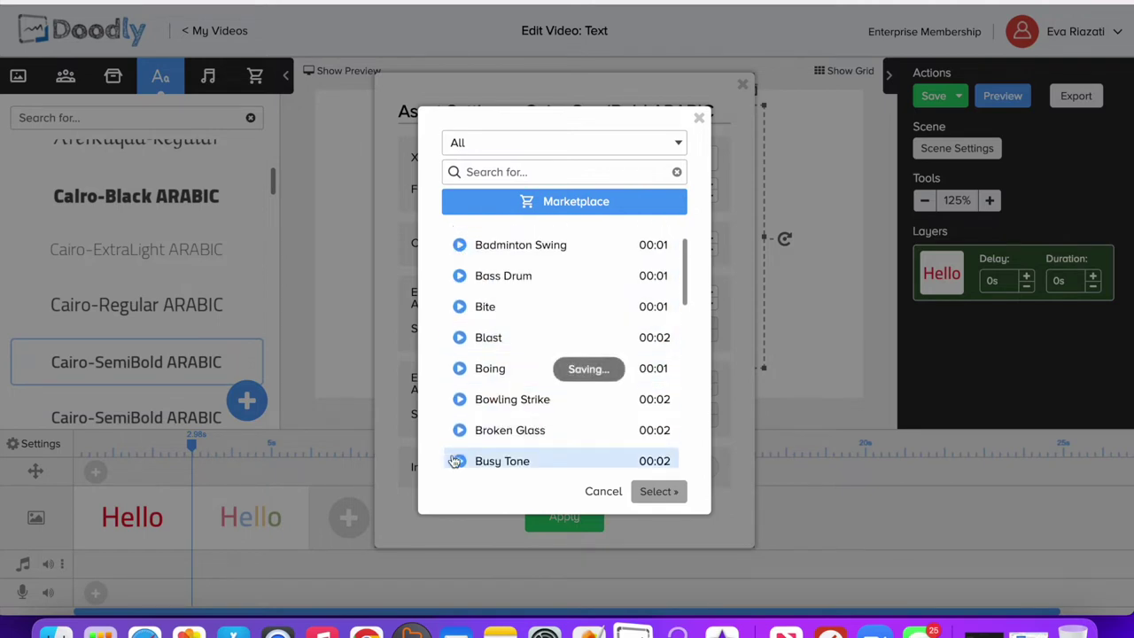
pyautogui.scroll(-5, 485, 442)
pyautogui.click(462, 295)
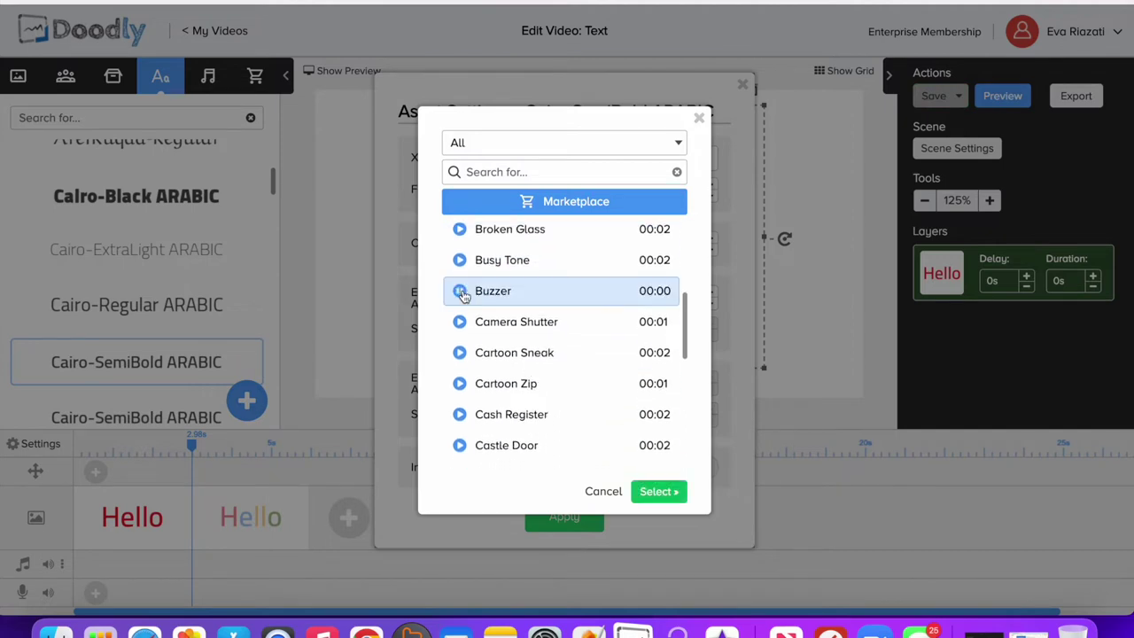
pyautogui.click(460, 324)
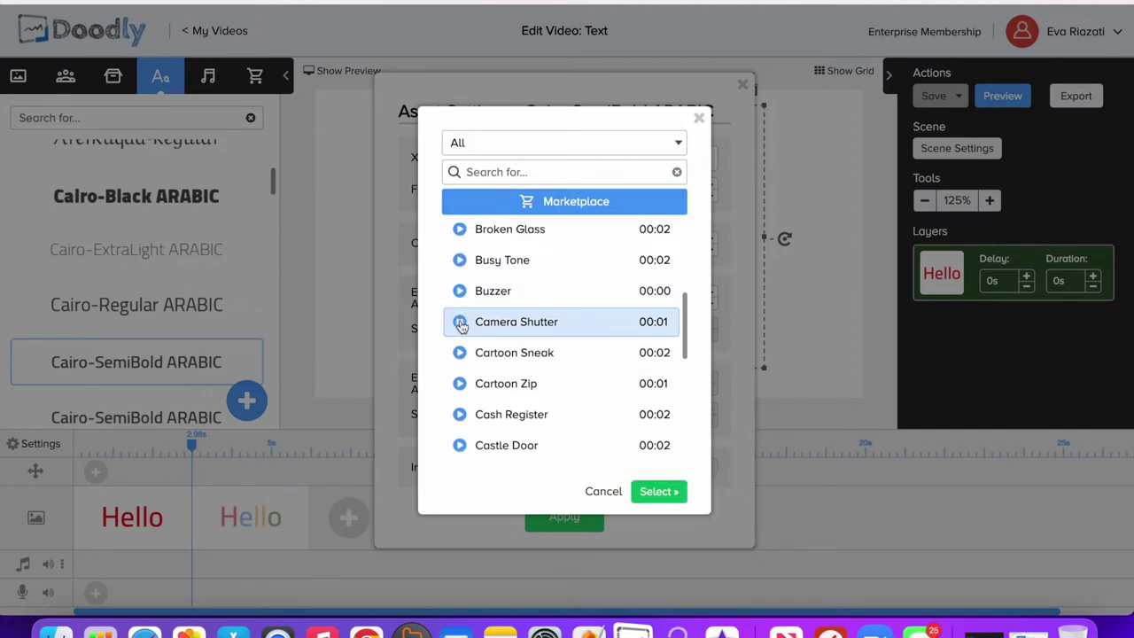
pyautogui.click(458, 355)
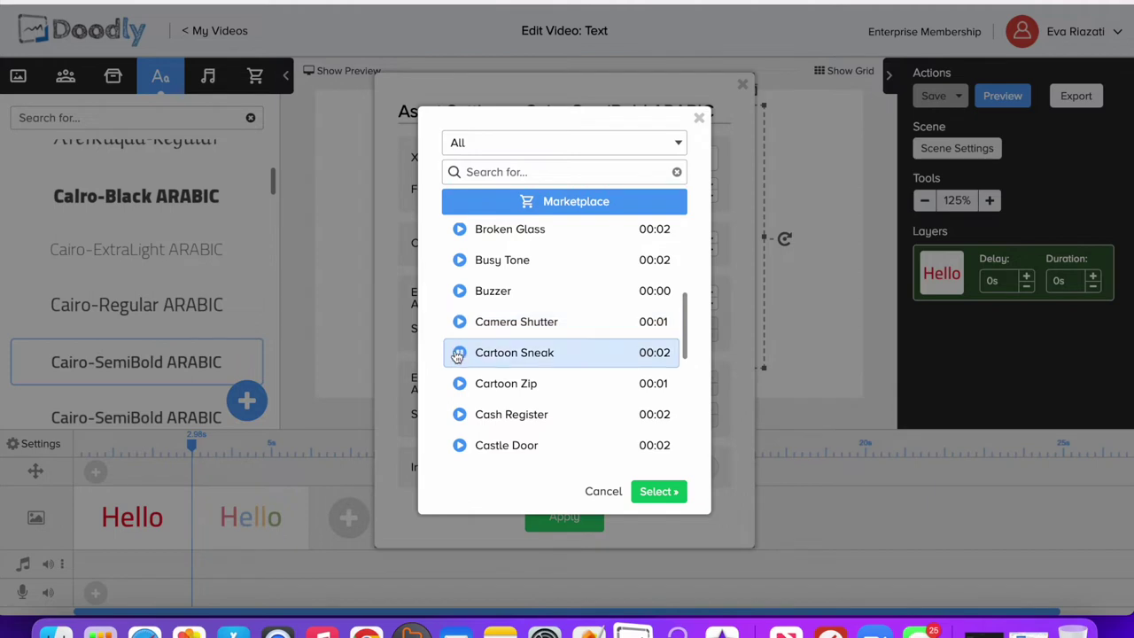
pyautogui.scroll(3, 458, 354)
pyautogui.click(459, 259)
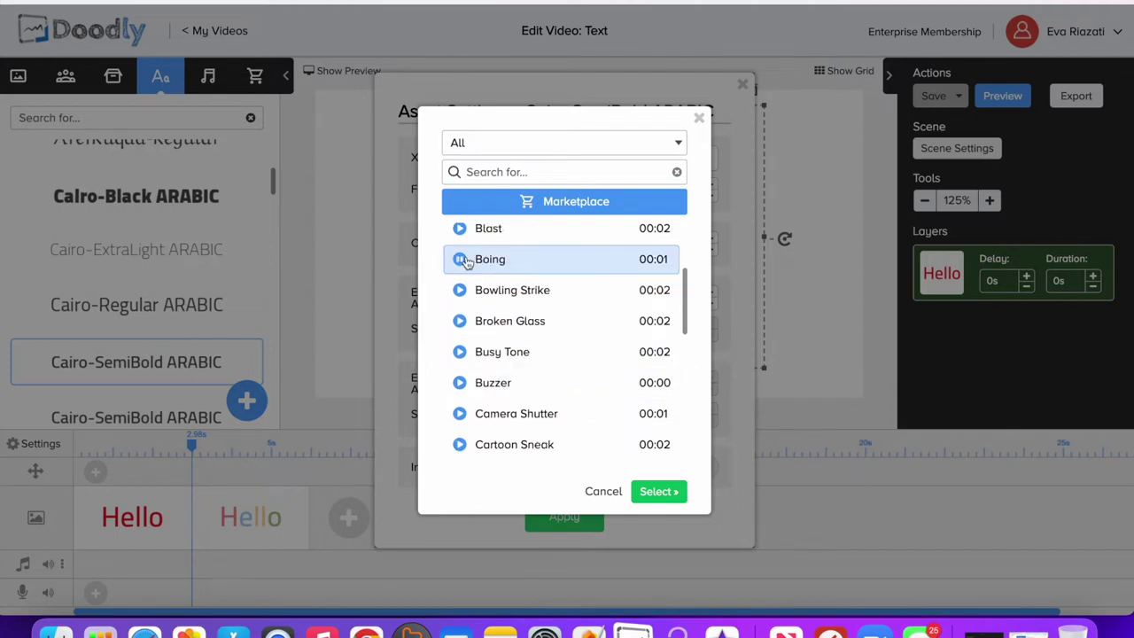
pyautogui.click(660, 492)
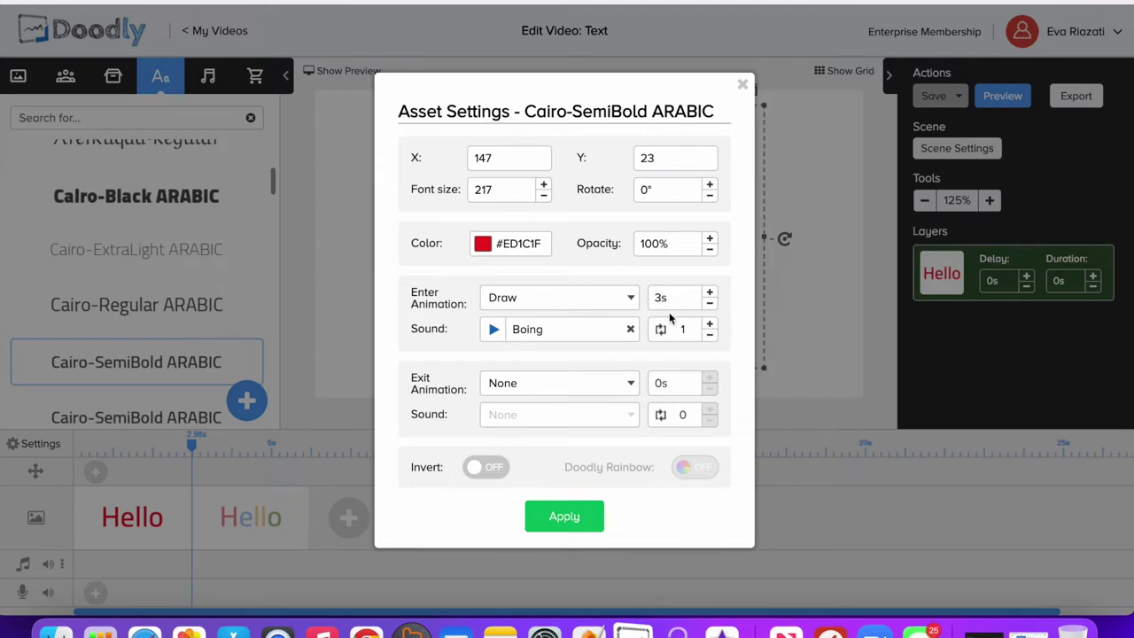
# - Apply the text settings with the Boing sound's repeat count at 1 and preview the first scene
pyautogui.click(710, 324)
pyautogui.click(710, 324)
pyautogui.click(710, 337)
pyautogui.click(710, 337)
pyautogui.click(584, 520)
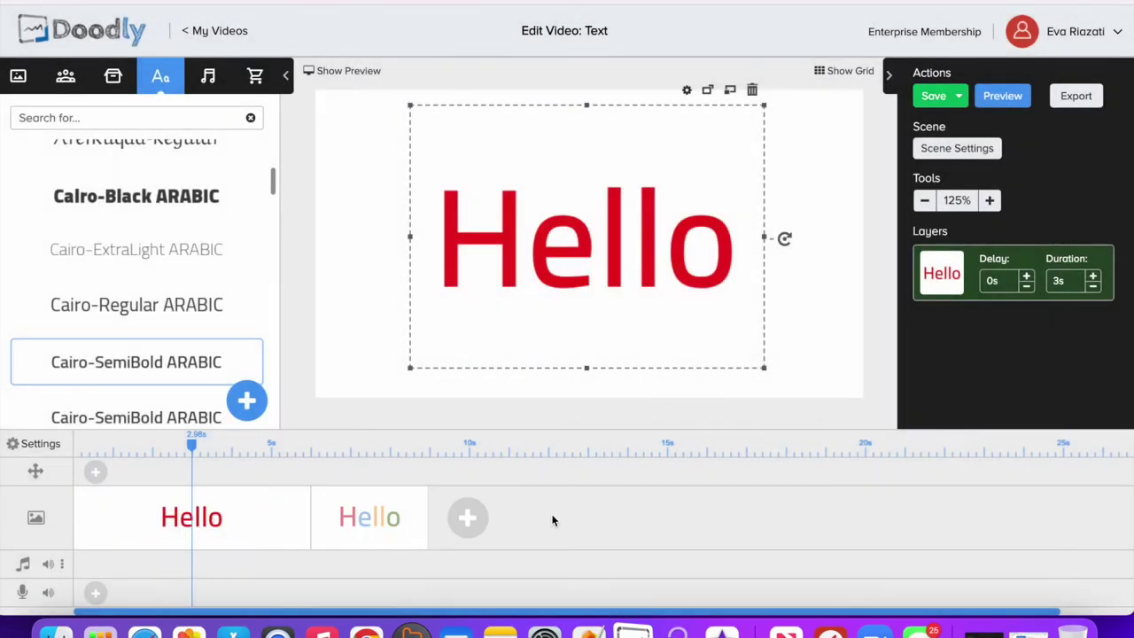
pyautogui.rightClick(257, 533)
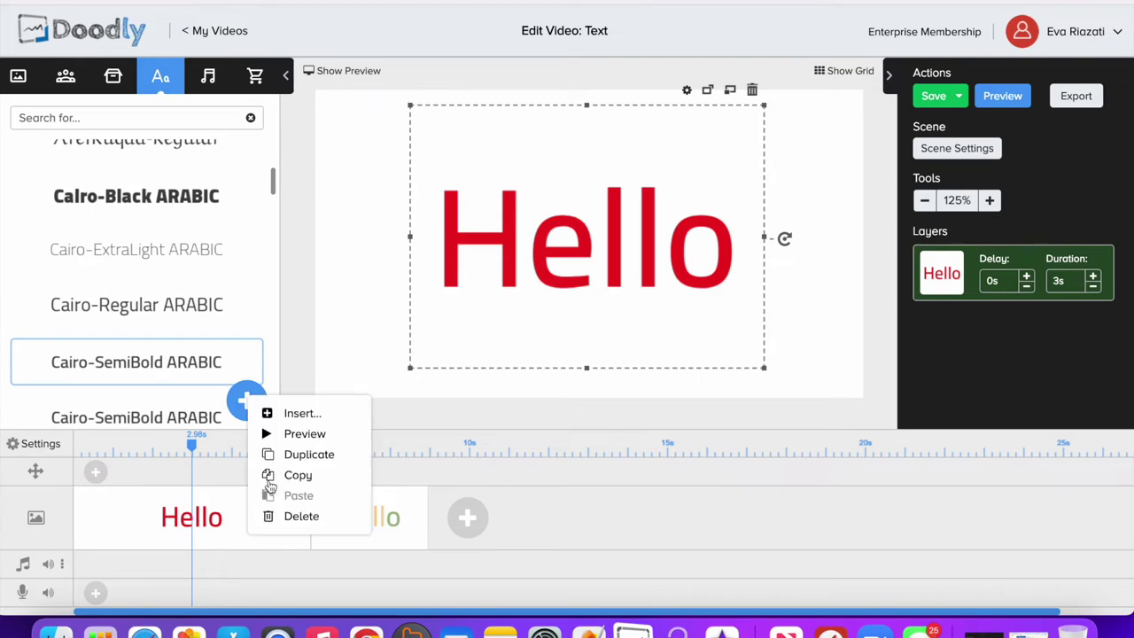
pyautogui.click(303, 437)
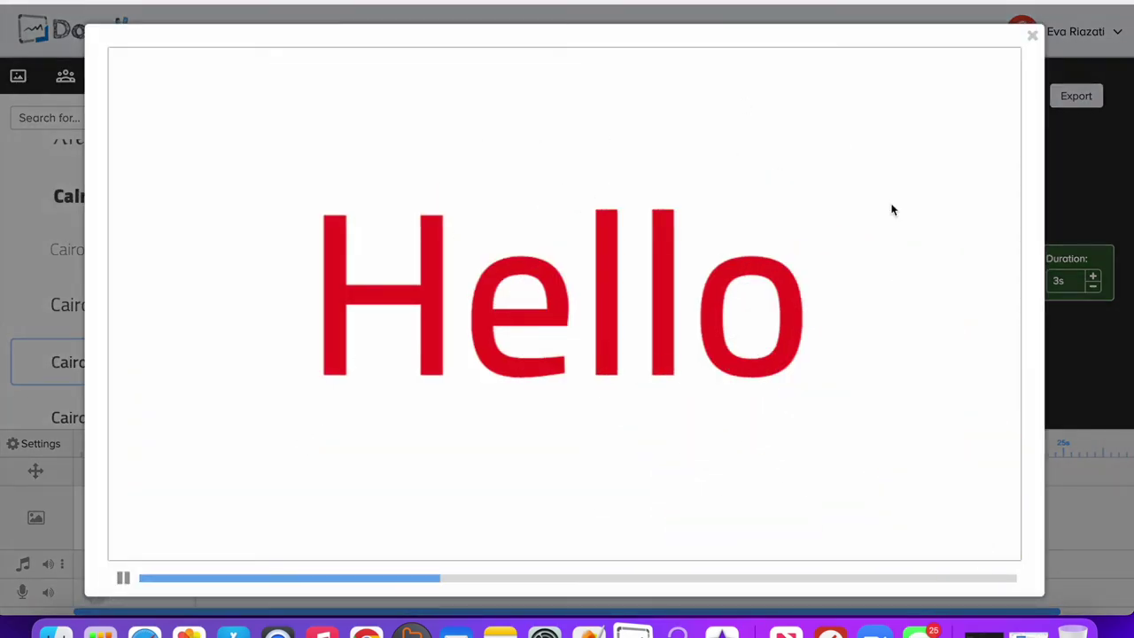
pyautogui.click(1032, 36)
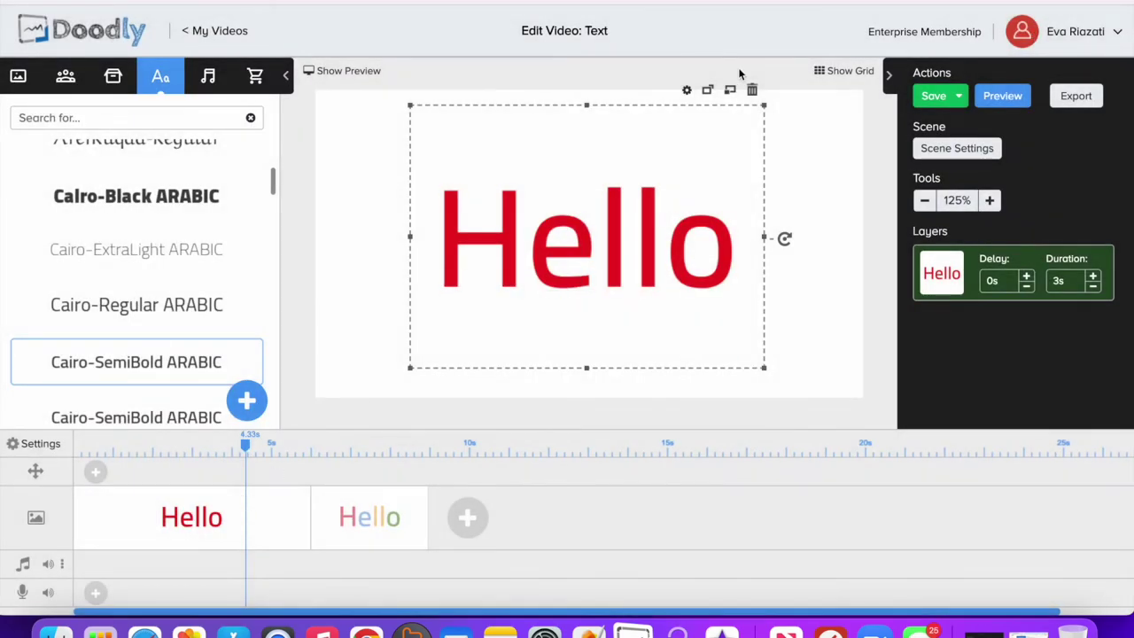
# - Set the Draw enter animation's duration to 1.5 s for the first scene's "Hello" text
pyautogui.click(690, 88)
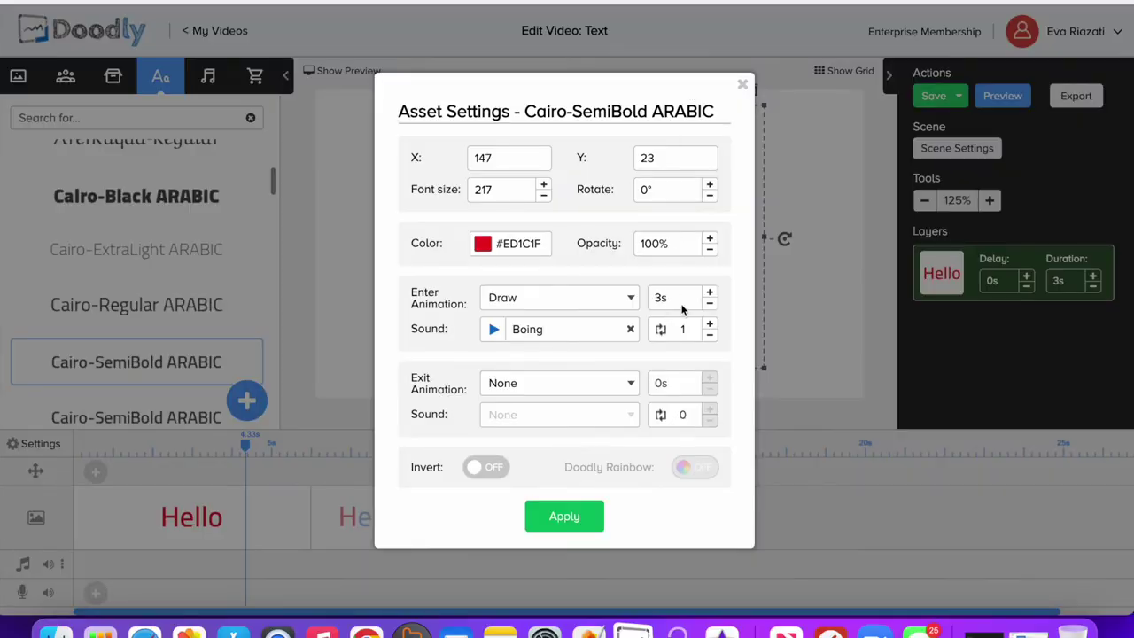
pyautogui.click(710, 305)
pyautogui.click(709, 304)
pyautogui.click(709, 305)
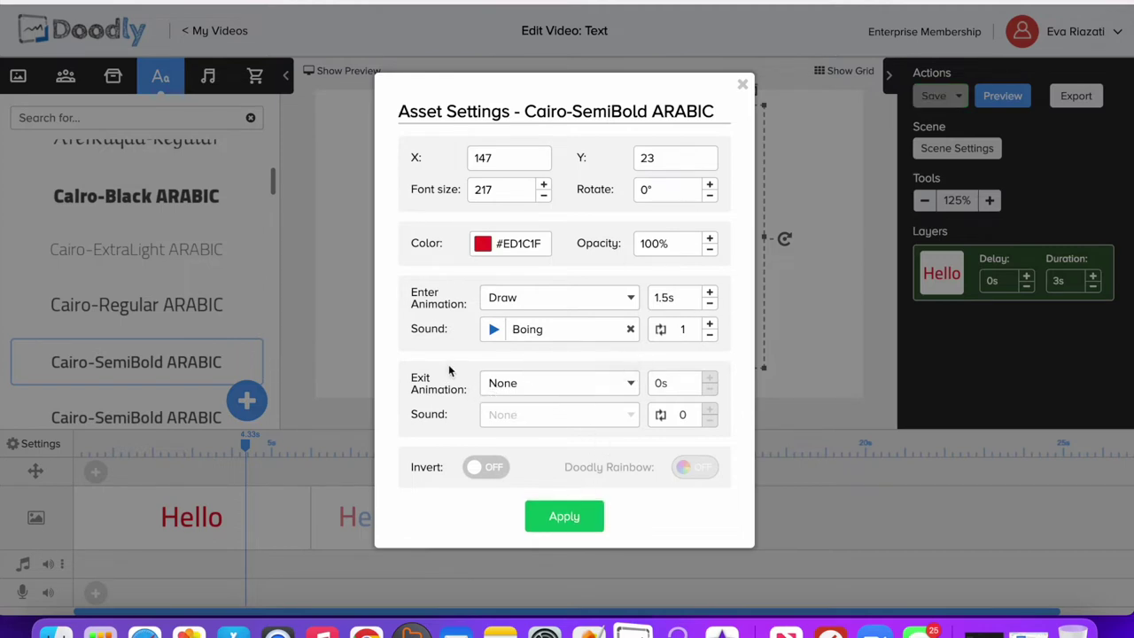
# - Give the first scene's "Hello" text an Erase exit animation lasting 1.5 s, apply it, and preview the scene
pyautogui.click(529, 390)
pyautogui.click(529, 407)
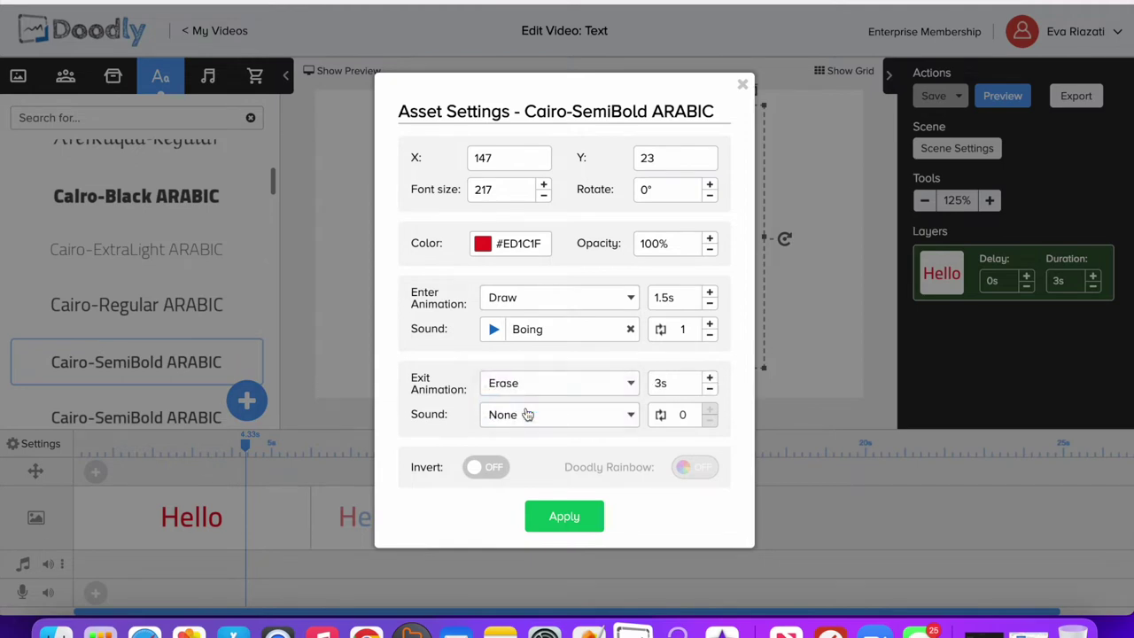
pyautogui.click(711, 392)
pyautogui.click(712, 392)
pyautogui.click(711, 392)
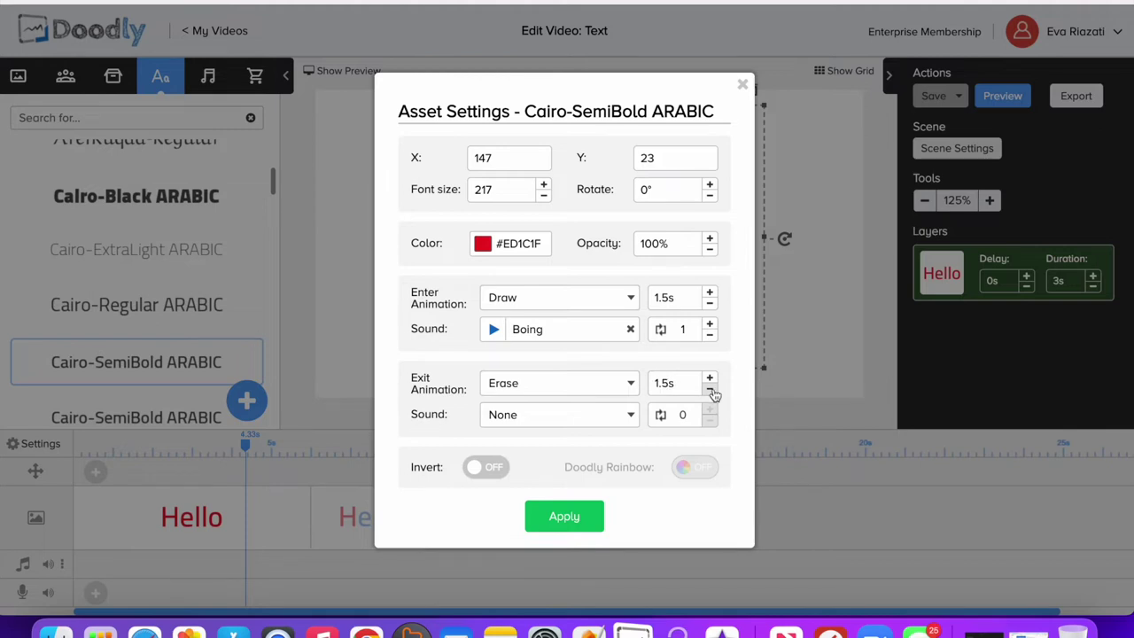
pyautogui.click(582, 518)
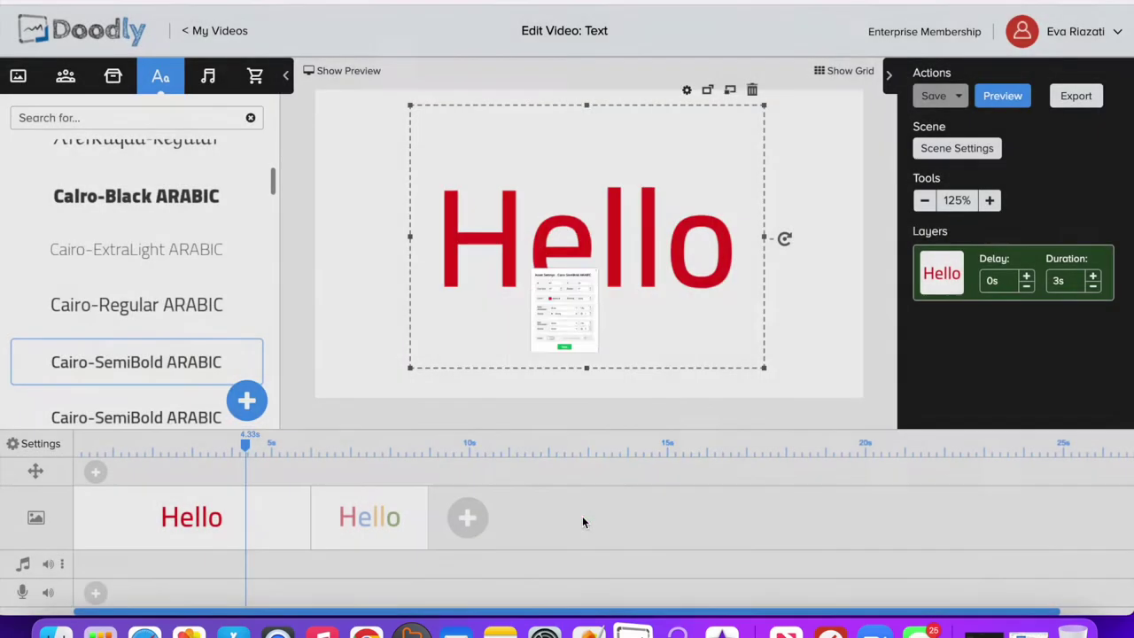
pyautogui.rightClick(276, 524)
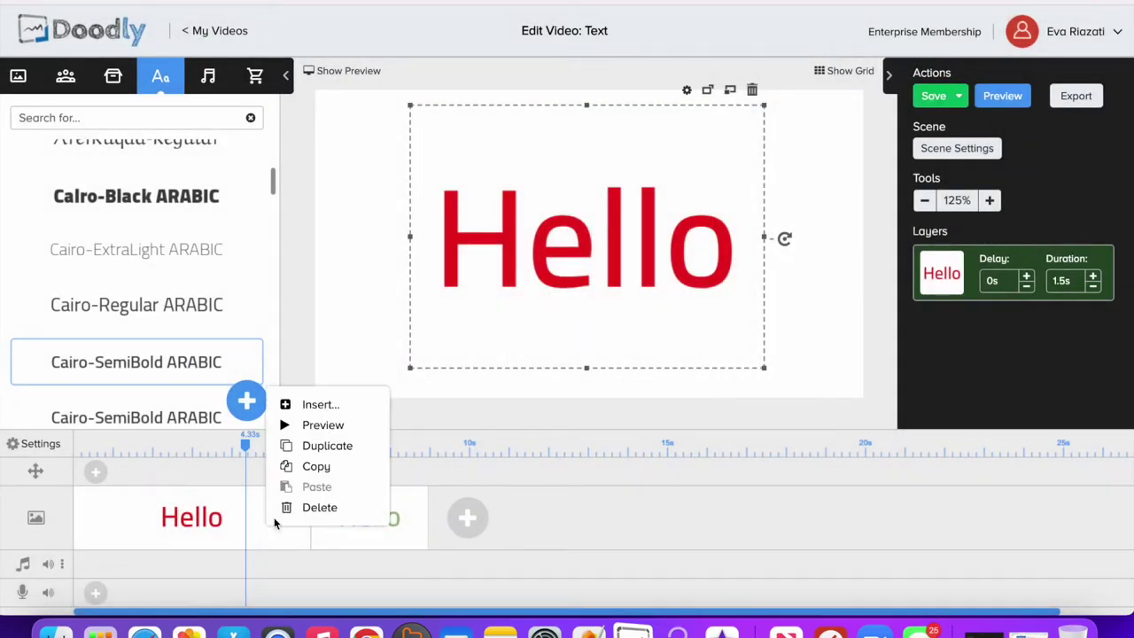
pyautogui.click(334, 426)
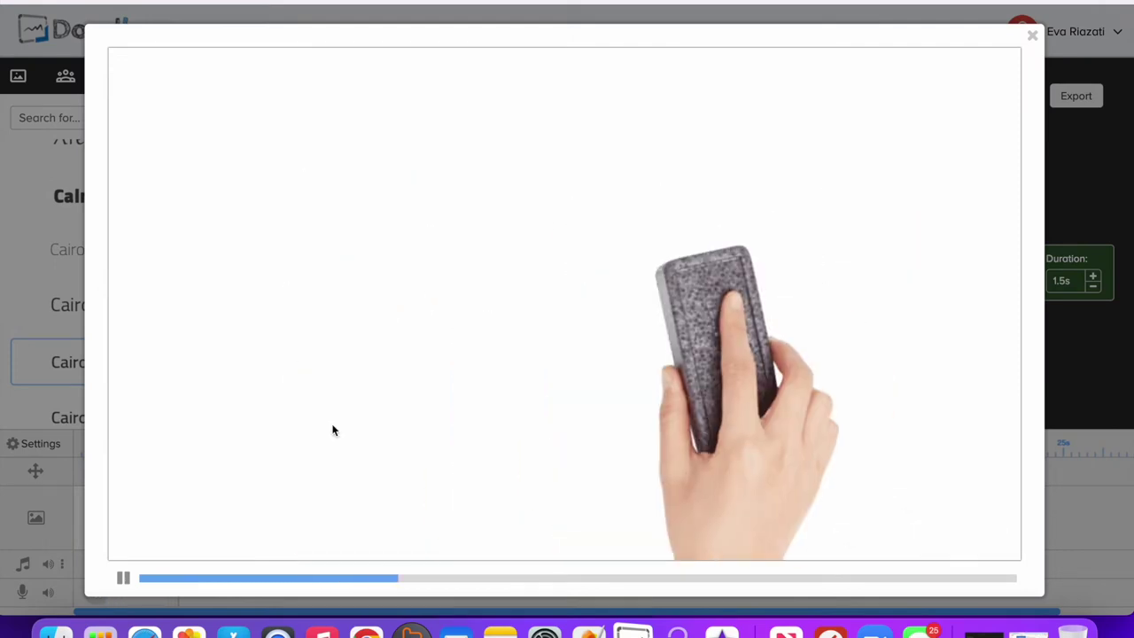
pyautogui.press('Escape')
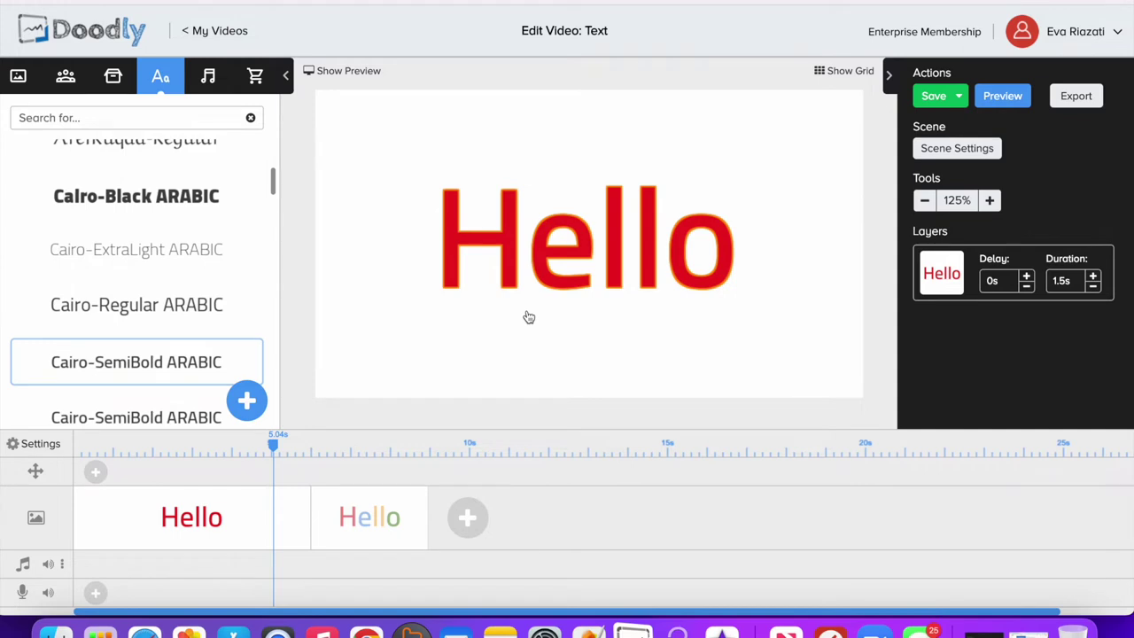
# - Search the props for "sun" and place the Education_Scene01 sun image in the first scene, over the start of "Hello"
pyautogui.click(112, 76)
pyautogui.click(68, 119)
pyautogui.write('sun')
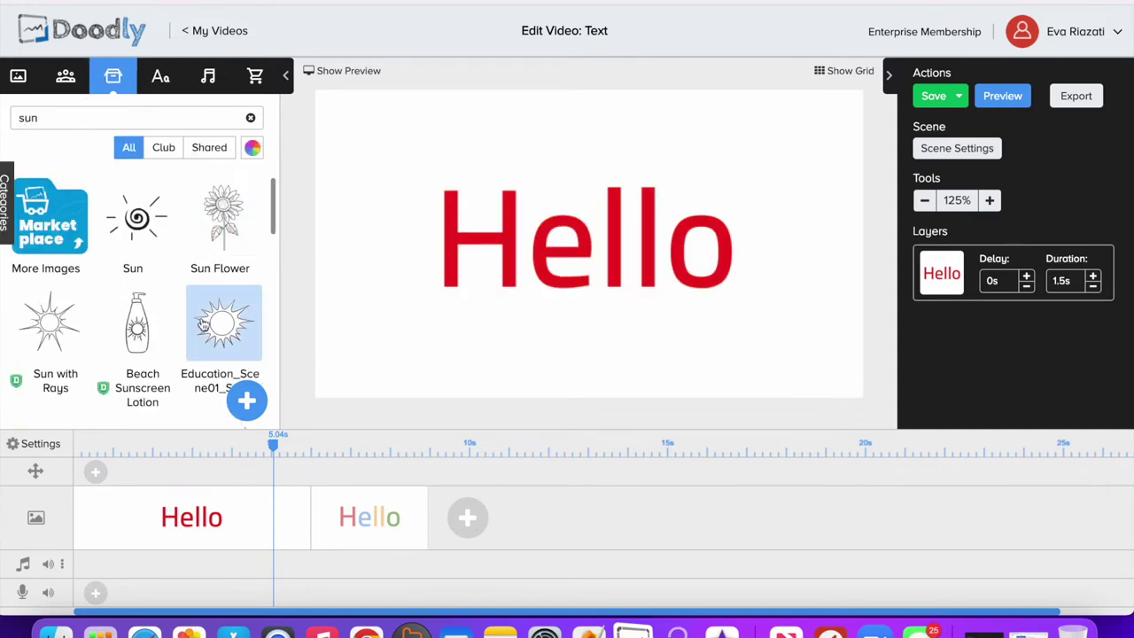
pyautogui.moveTo(205, 329); pyautogui.dragTo(407, 259)
pyautogui.click(411, 264)
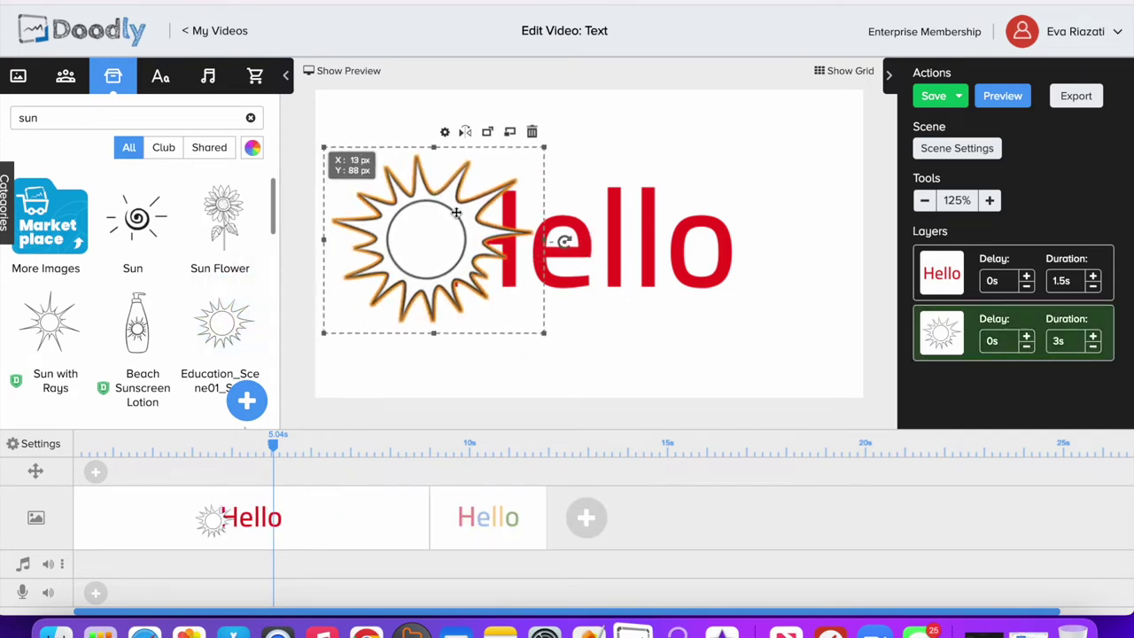
# - Move the first scene's "Hello" farther right, bring it in front of the sun, and send it back behind the sun
pyautogui.moveTo(634, 211); pyautogui.dragTo(705, 223)
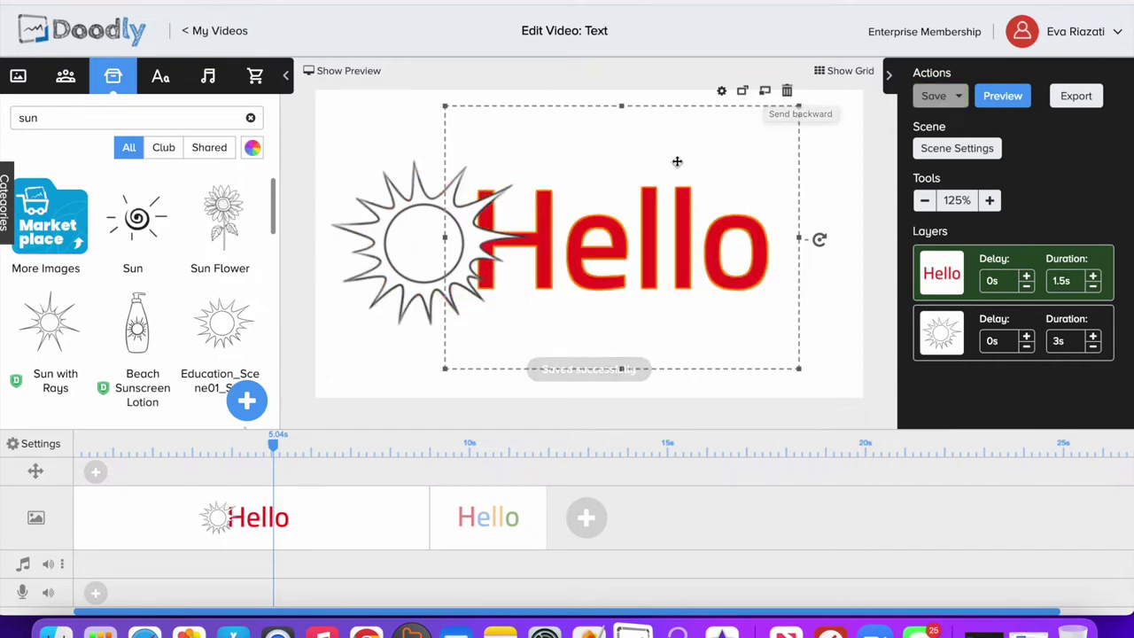
pyautogui.click(744, 92)
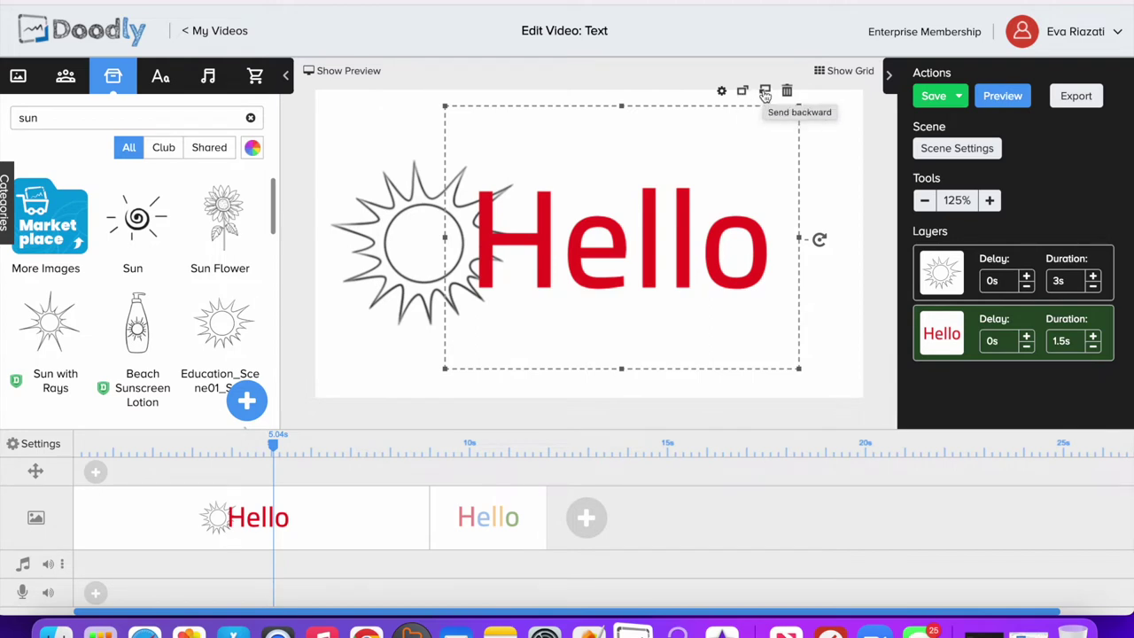
pyautogui.click(766, 92)
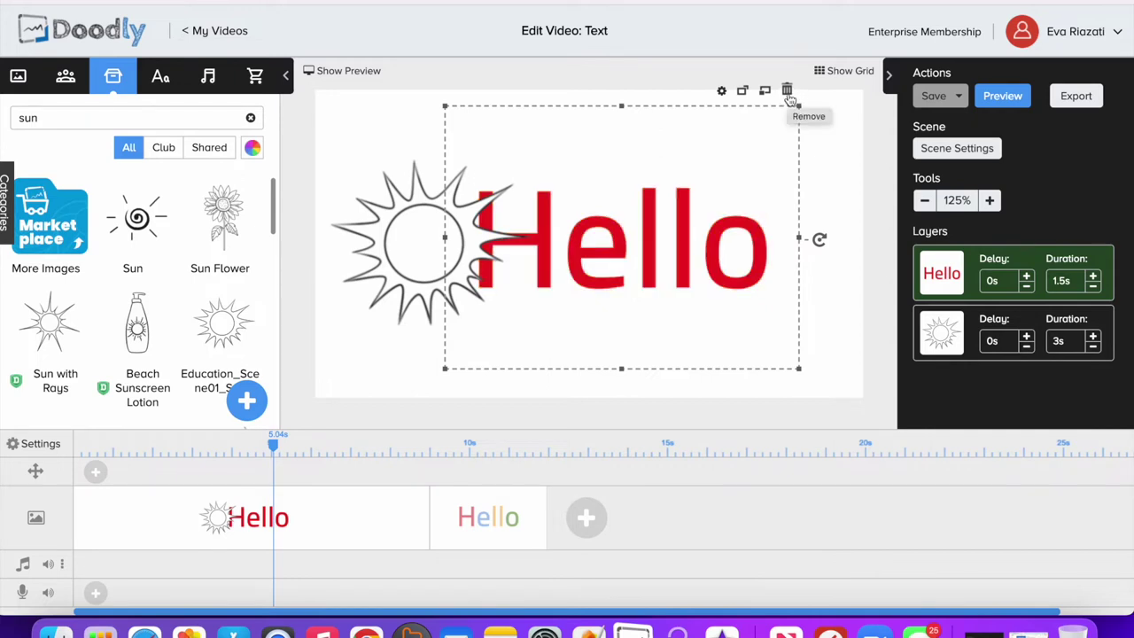
# - Turn on Doodly Rainbow for the Education_Scene01 sun in the first scene and apply it
pyautogui.click(405, 233)
pyautogui.click(440, 134)
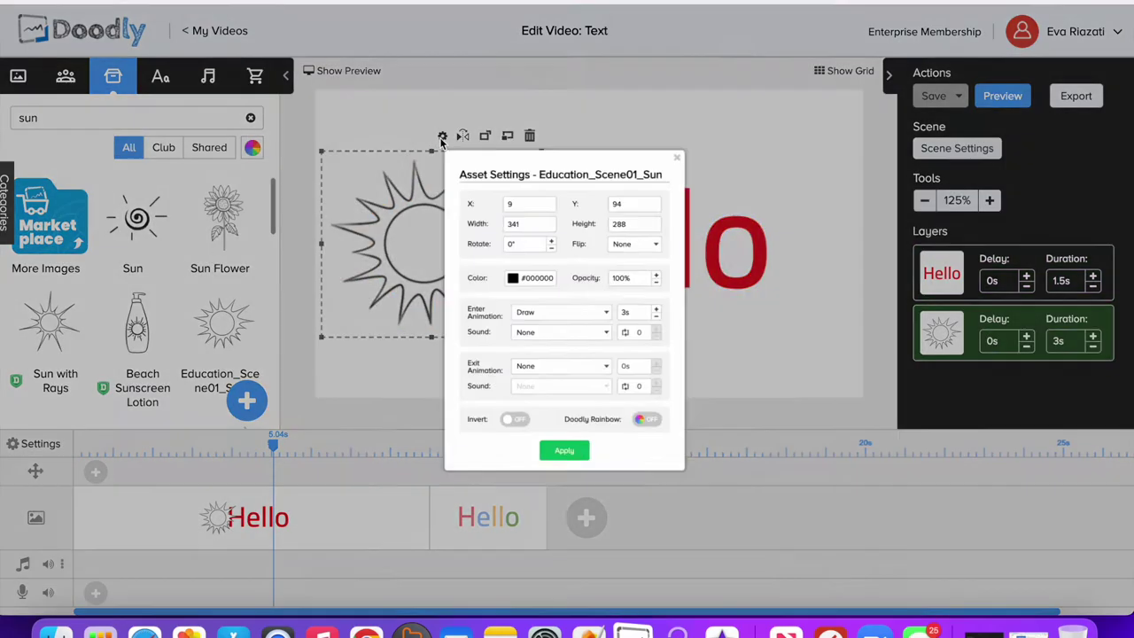
pyautogui.click(713, 485)
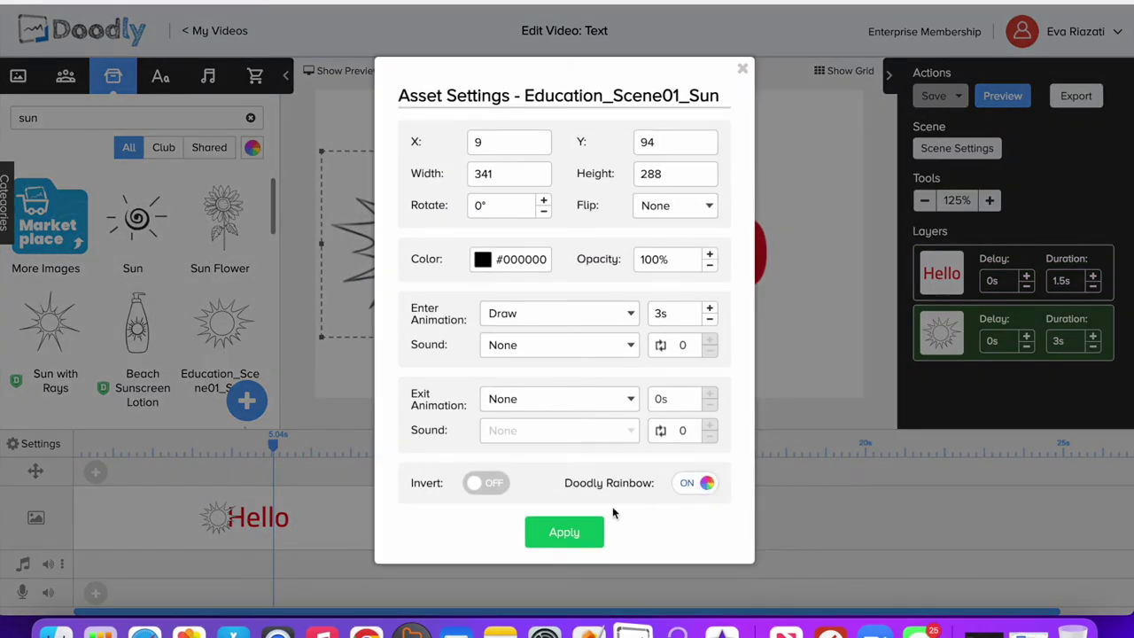
pyautogui.click(583, 535)
# - Set the opacity of the first scene's "Hello" text to 30% and apply it
pyautogui.click(674, 239)
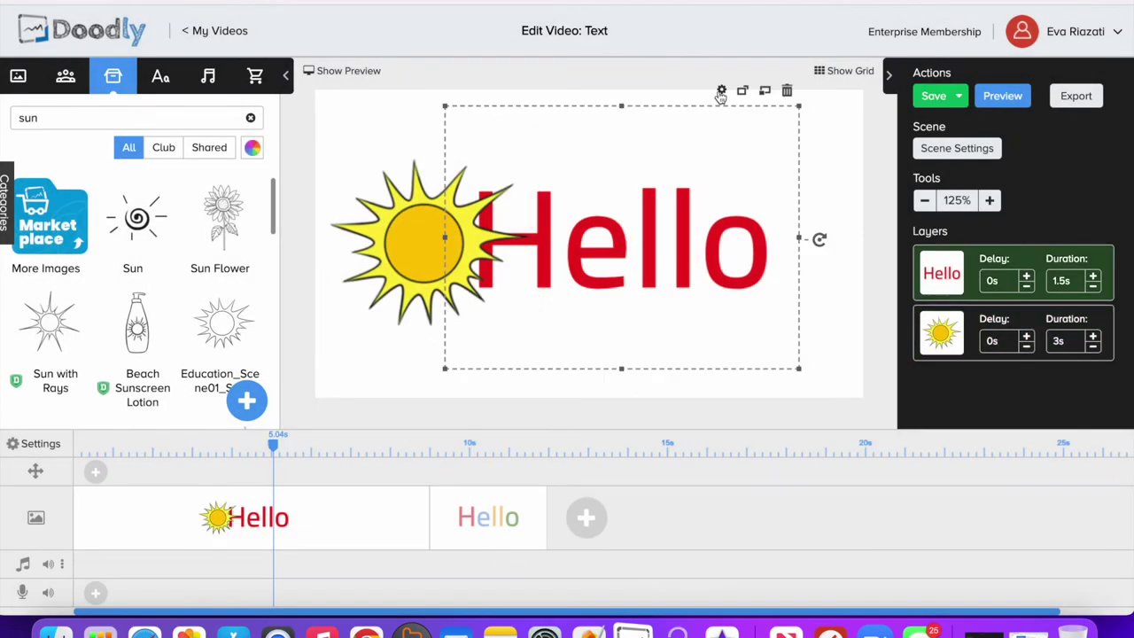
pyautogui.click(720, 92)
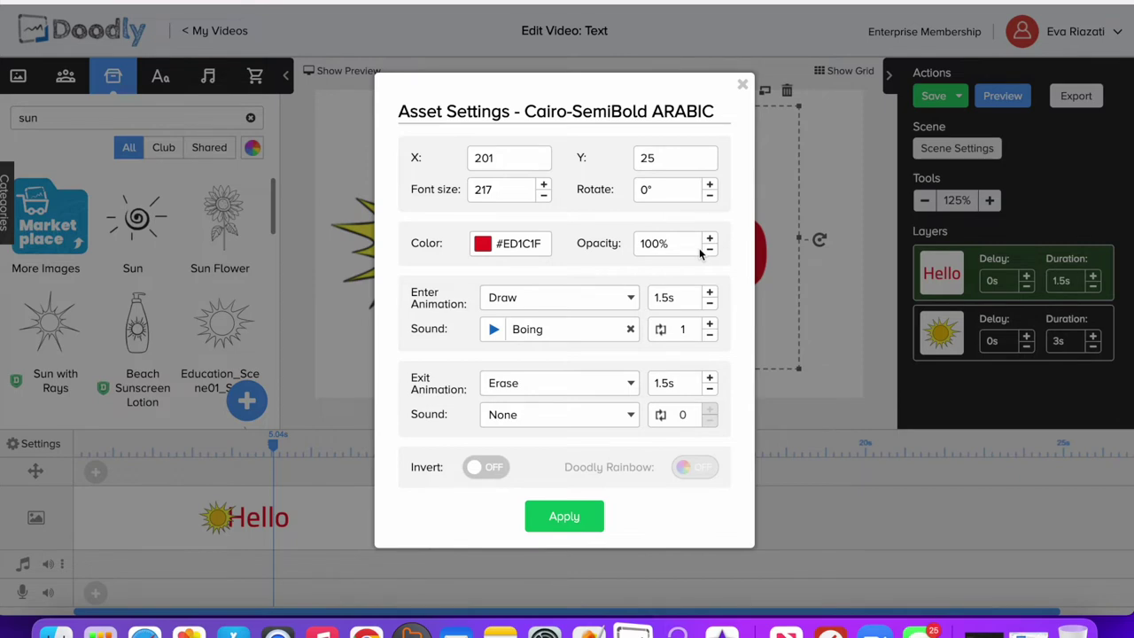
pyautogui.moveTo(699, 248); pyautogui.dragTo(622, 246)
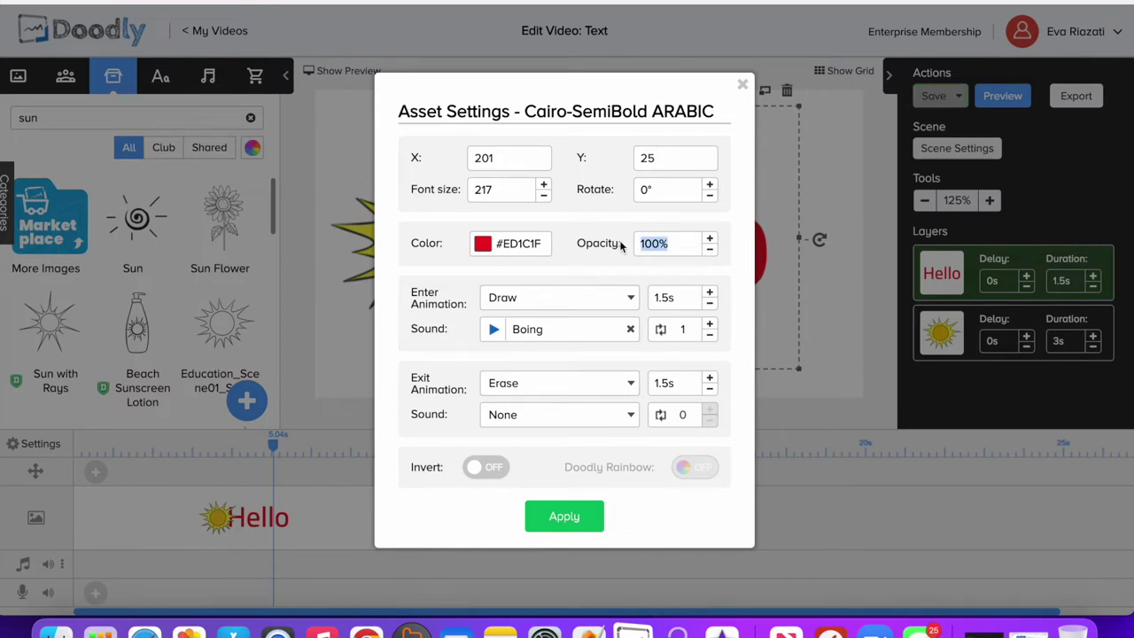
pyautogui.write('30')
pyautogui.click(576, 528)
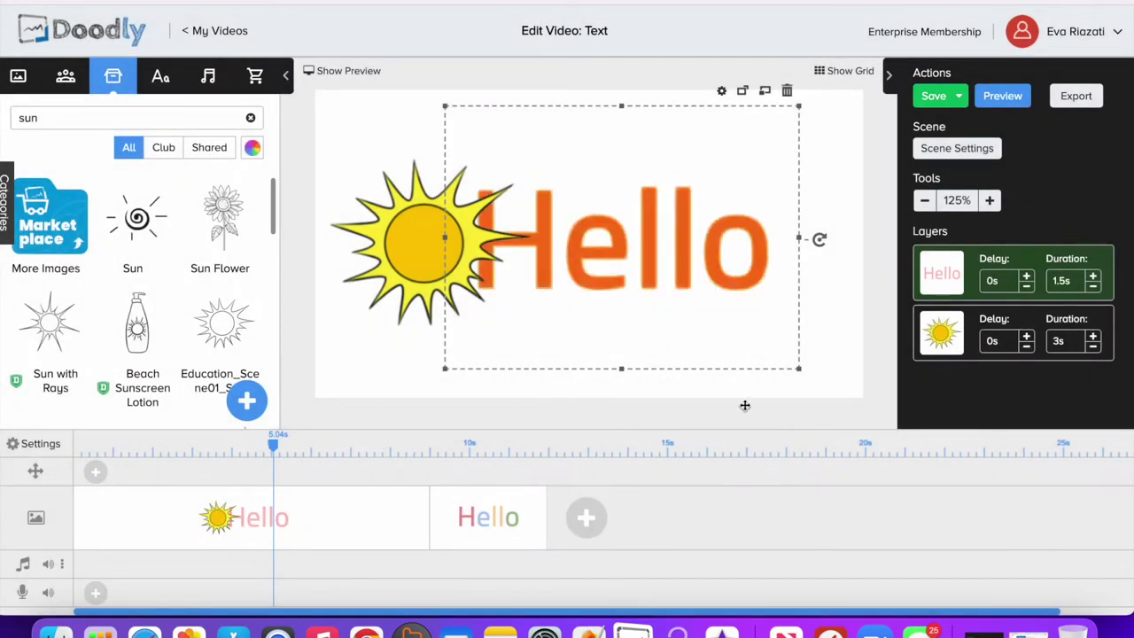
pyautogui.click(846, 345)
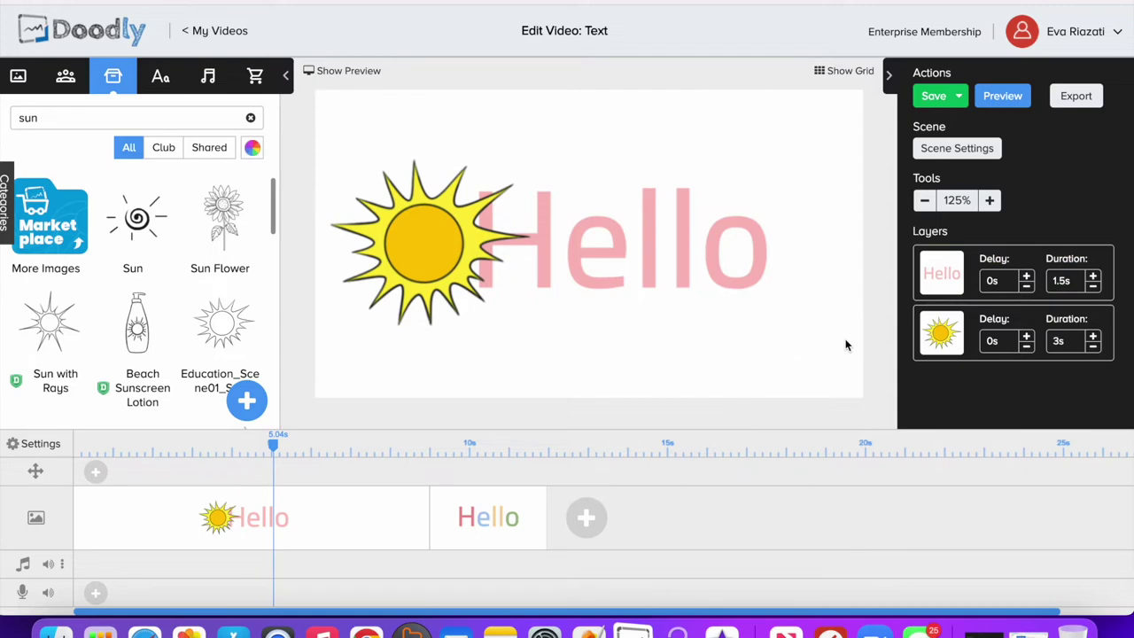
# - Turn off Doodly Rainbow for the sun image in the first scene and apply it
pyautogui.click(709, 248)
pyautogui.click(720, 97)
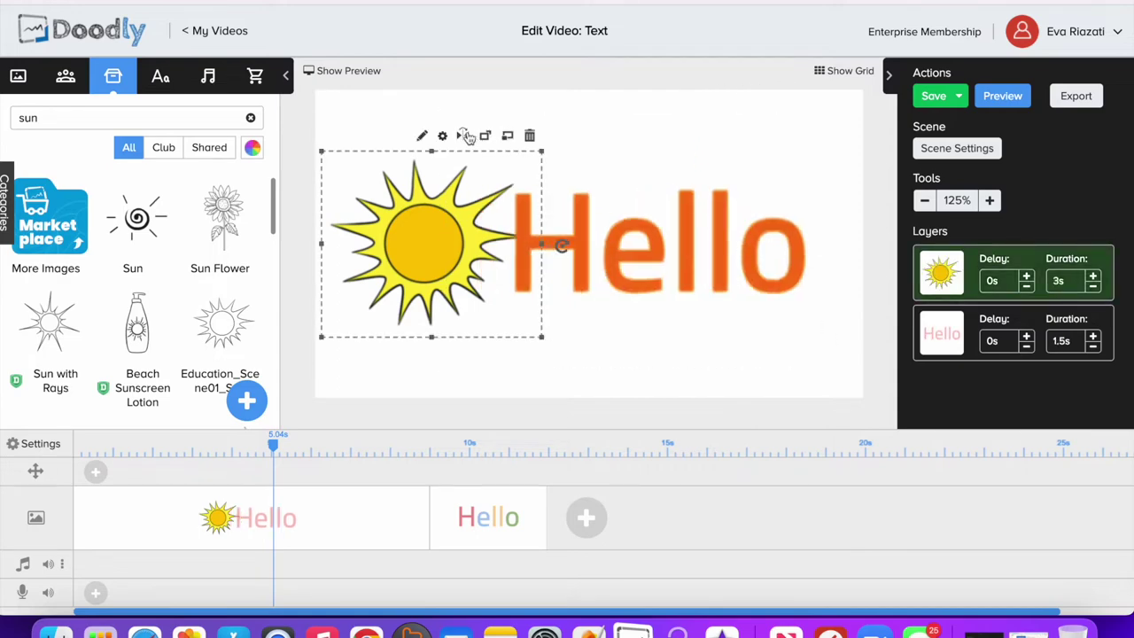
pyautogui.click(442, 135)
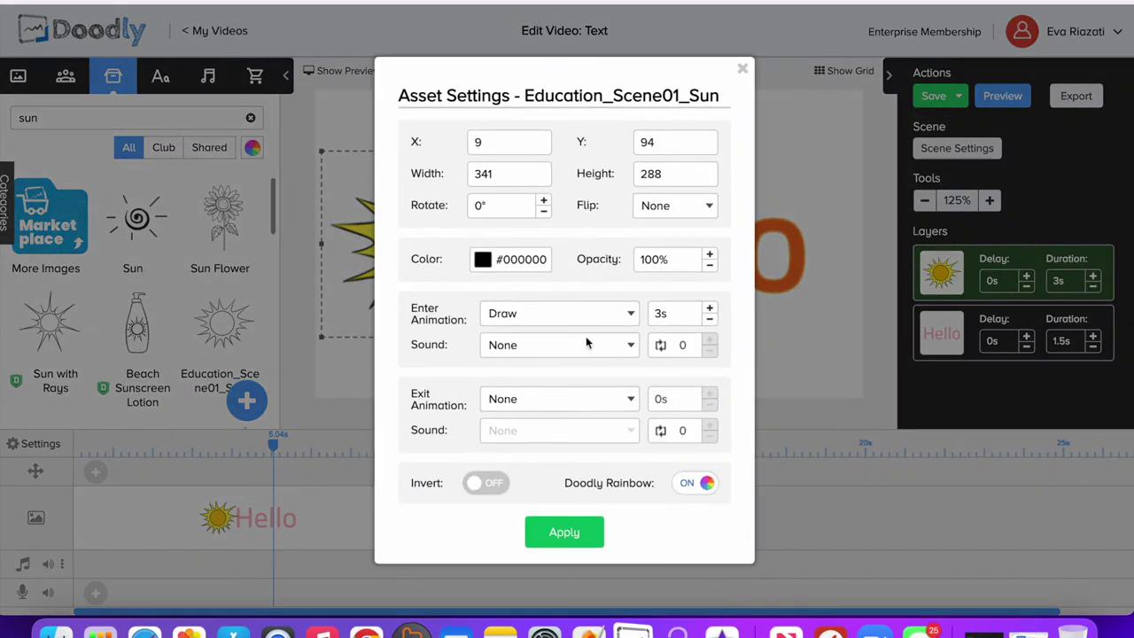
pyautogui.click(693, 485)
pyautogui.click(585, 533)
# - Set the "Hello" text's opacity to 15%, apply it, and move the text to the sun's right side, slightly overlapping it
pyautogui.doubleClick(619, 245)
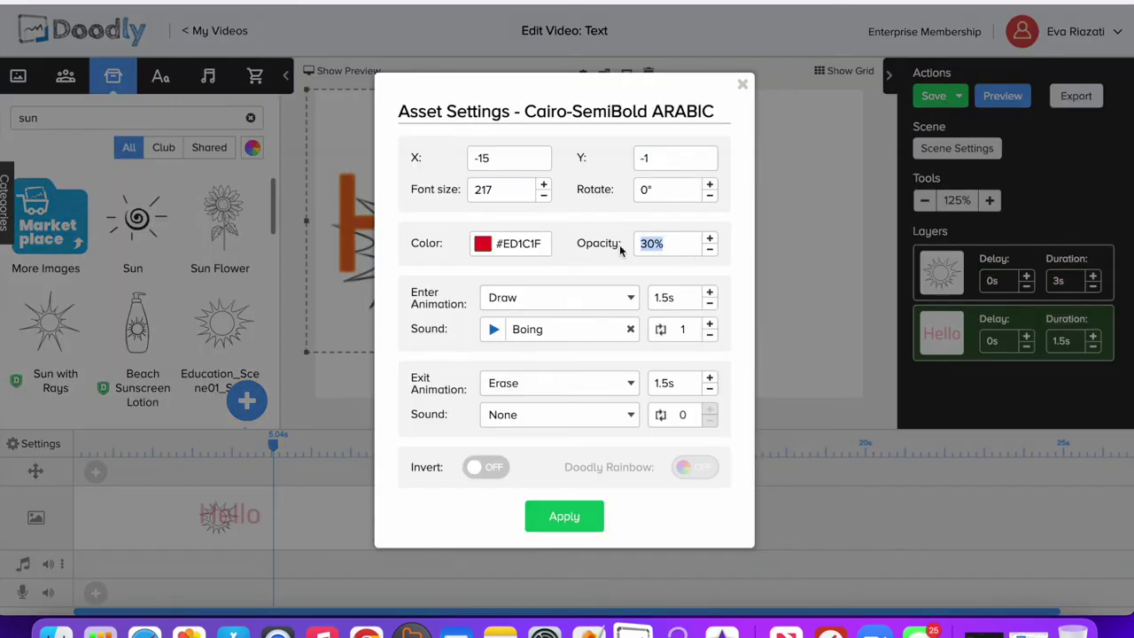
pyautogui.write('15')
pyautogui.click(585, 517)
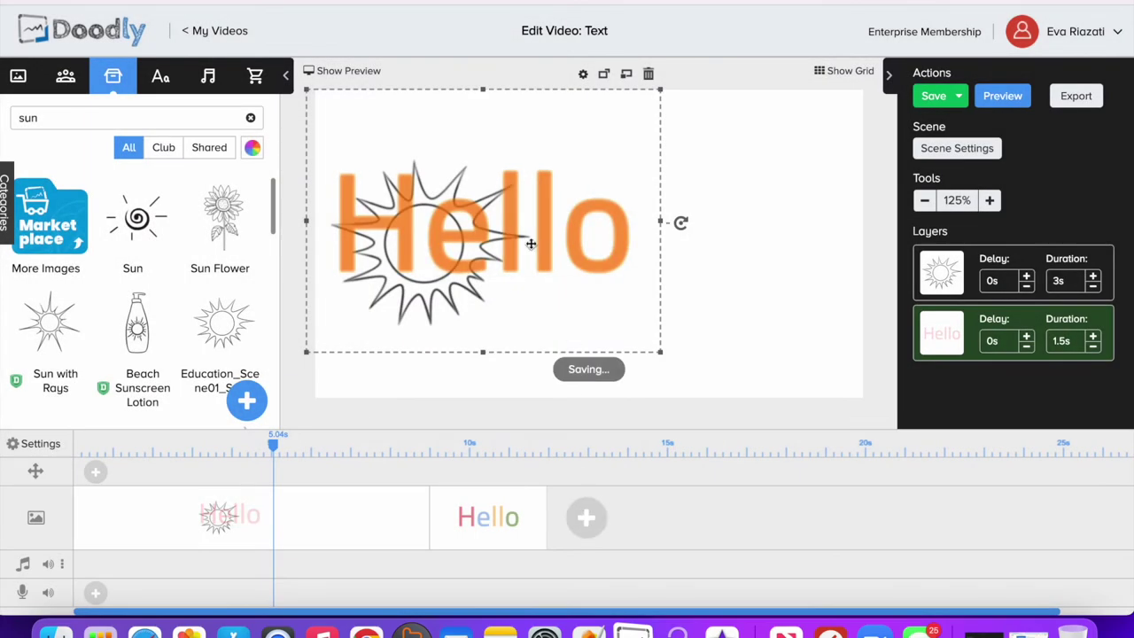
pyautogui.moveTo(507, 250); pyautogui.dragTo(668, 263)
# - Lower the "Hello" text's opacity to 14%, apply it, and deselect the text
pyautogui.click(722, 97)
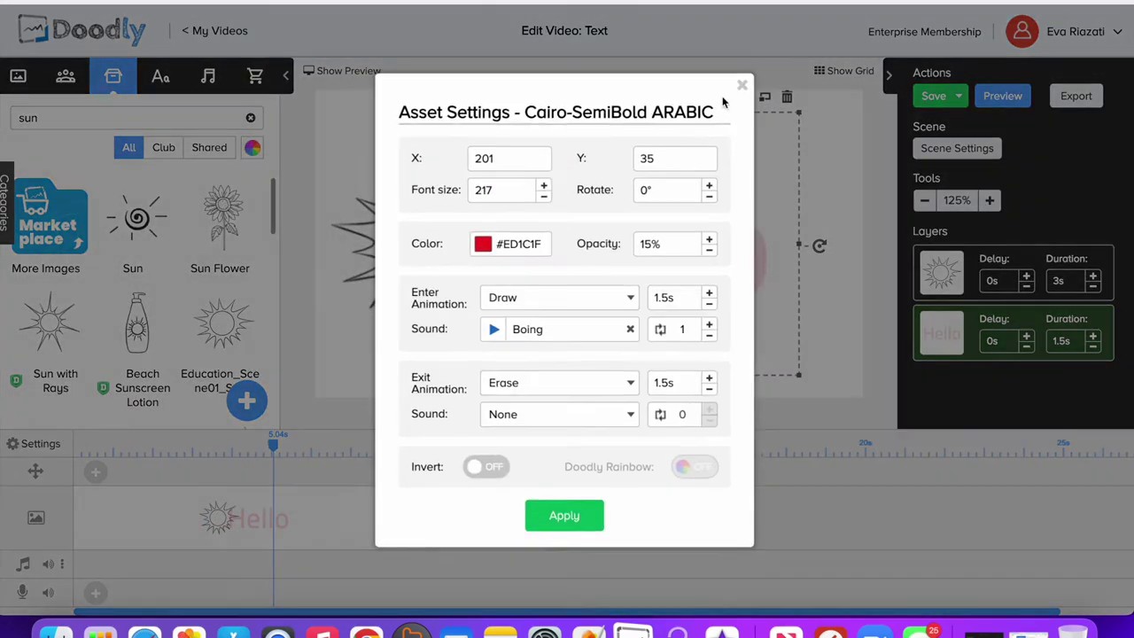
pyautogui.click(709, 249)
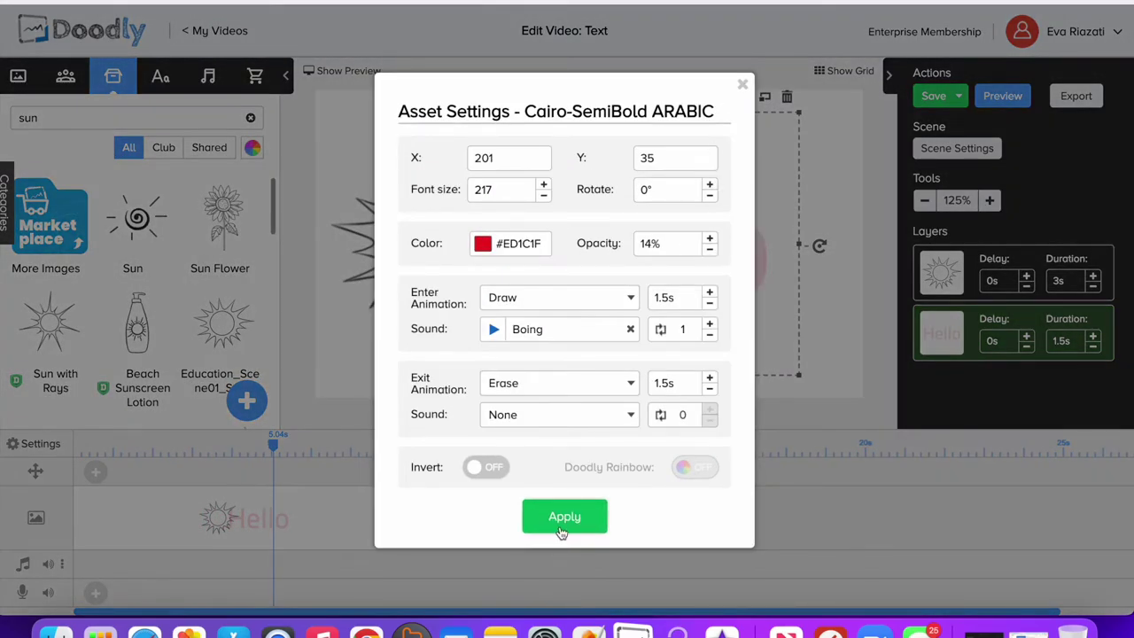
pyautogui.click(562, 523)
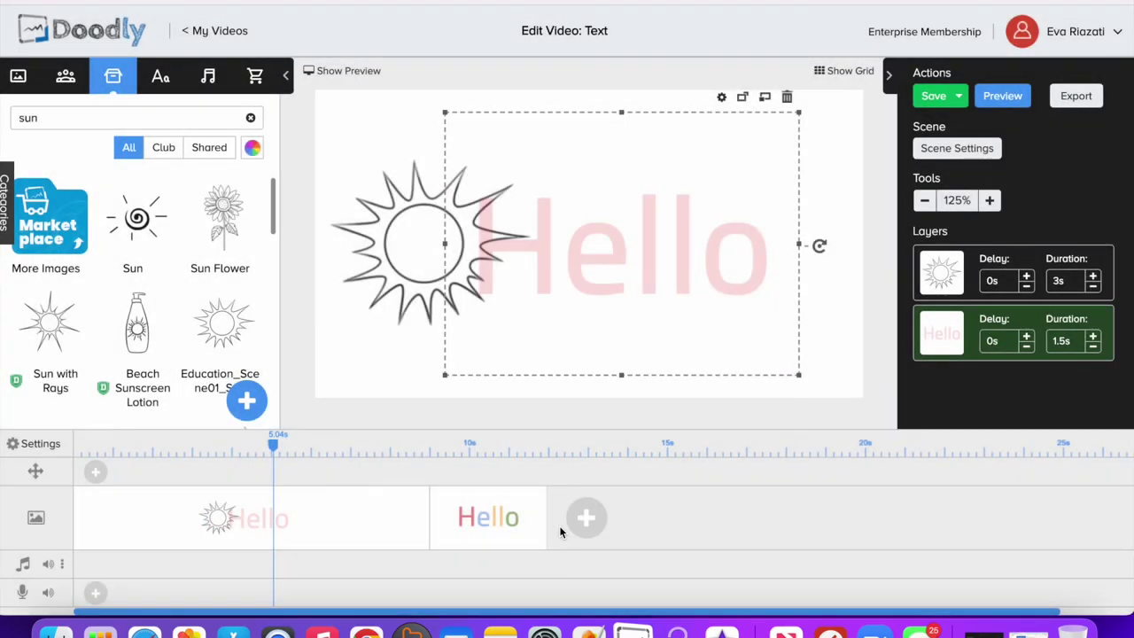
pyautogui.click(810, 184)
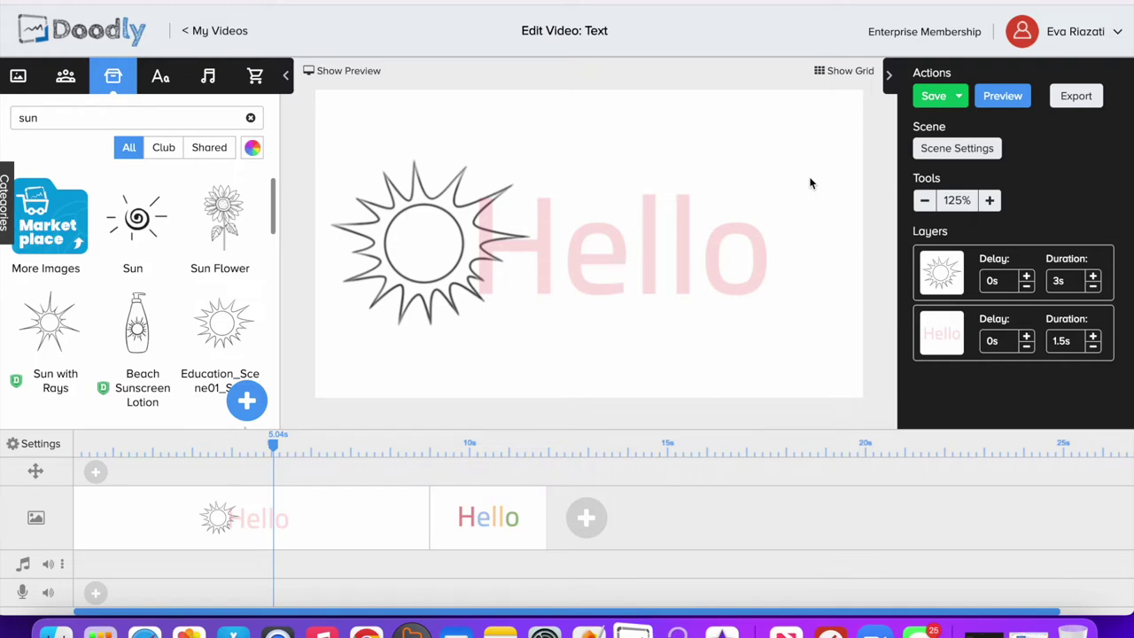
# - Restore the first scene's "Hello" text to 100% opacity and apply it
pyautogui.click(635, 252)
pyautogui.click(722, 99)
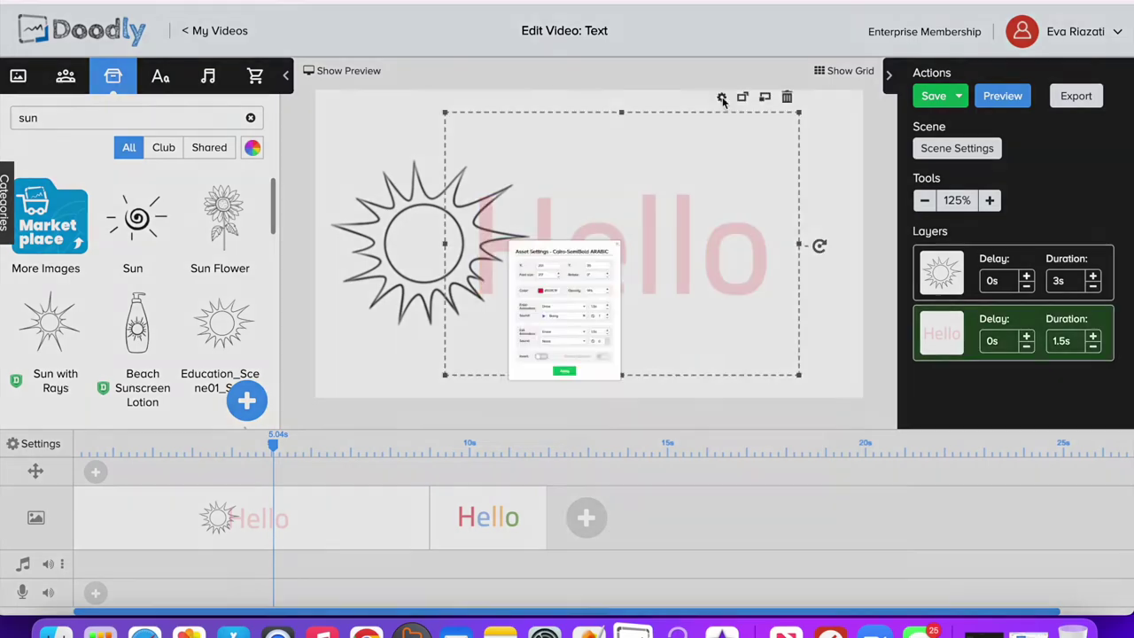
pyautogui.moveTo(716, 245); pyautogui.dragTo(614, 243)
pyautogui.write('100')
pyautogui.click(558, 531)
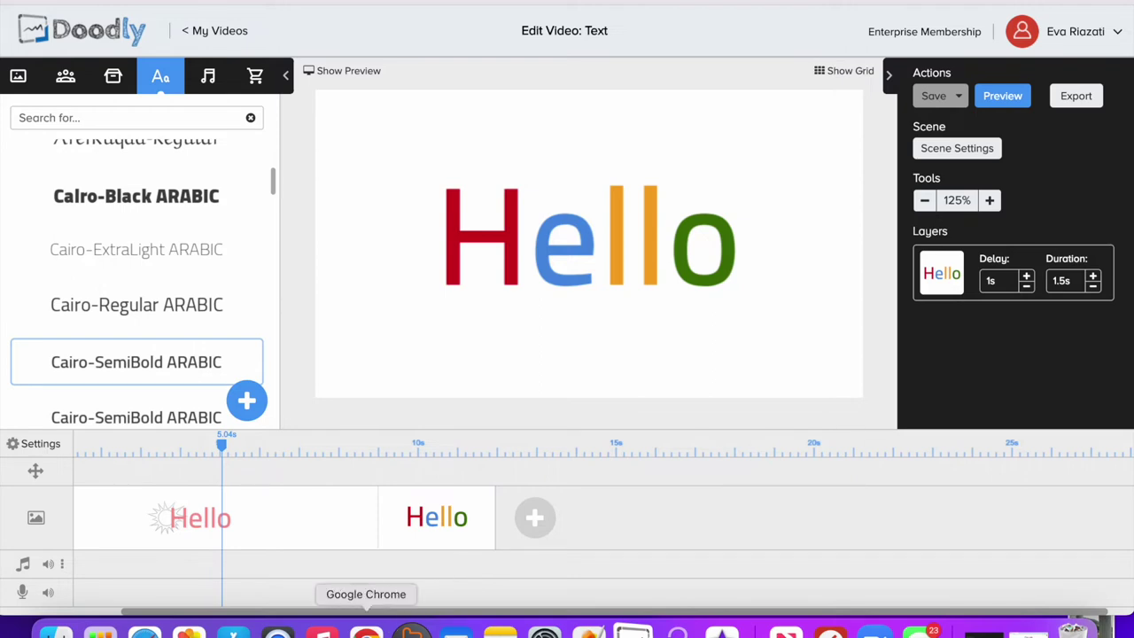
# - Switch to Google Chrome, search for "royalty free fonts", and open FontSpace's page of free fonts for commercial use
pyautogui.click(367, 631)
pyautogui.click(352, 213)
pyautogui.write('r')
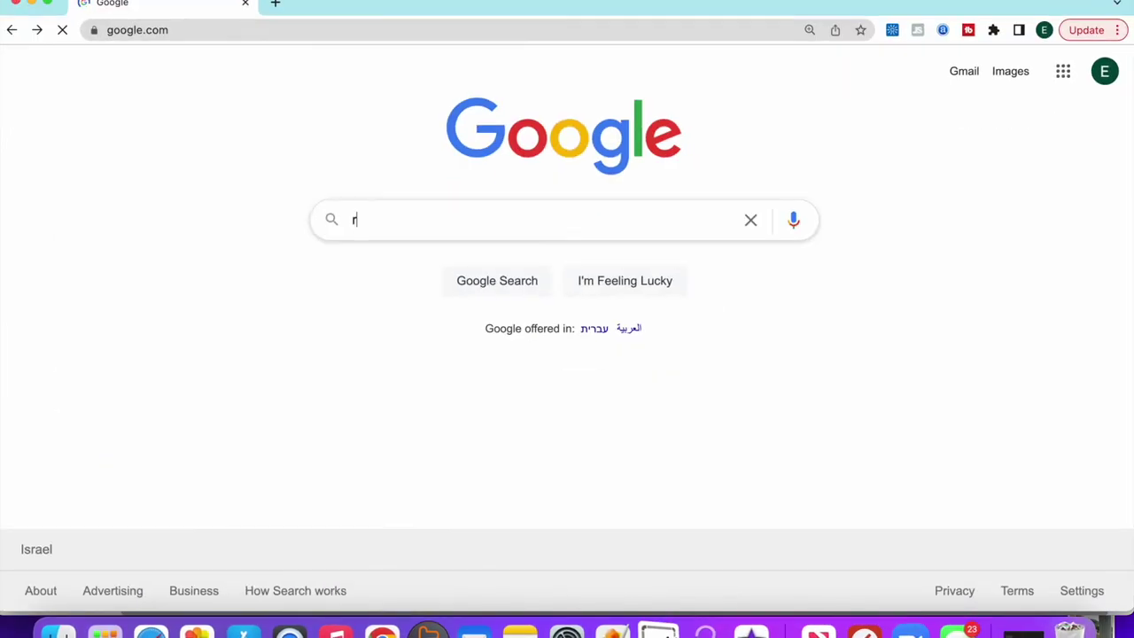
pyautogui.write('o')
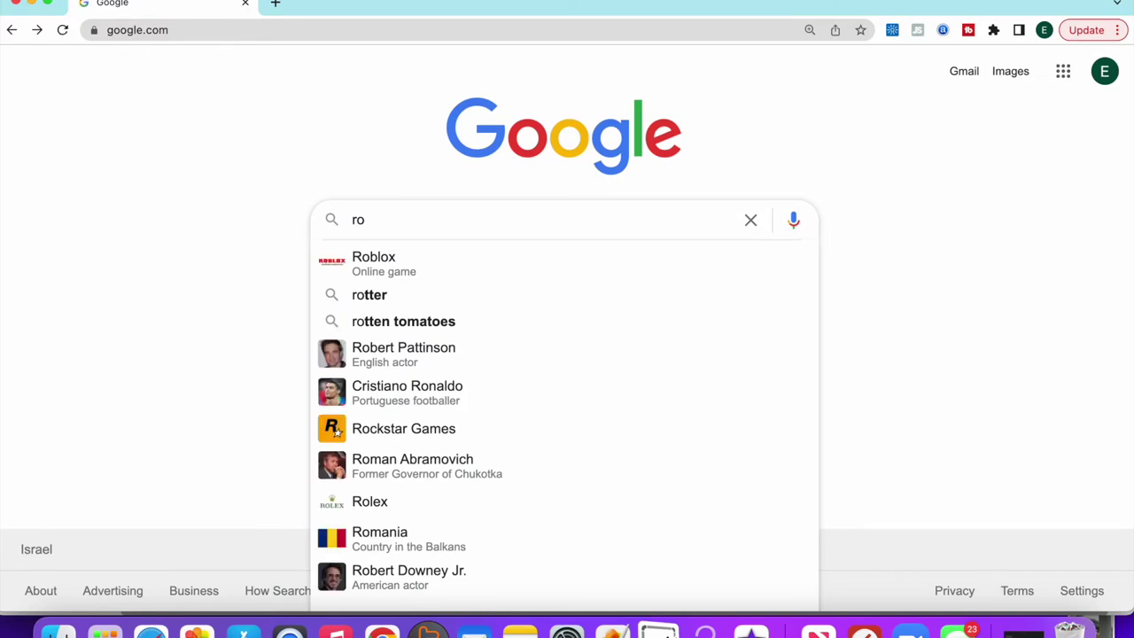
pyautogui.write('ya')
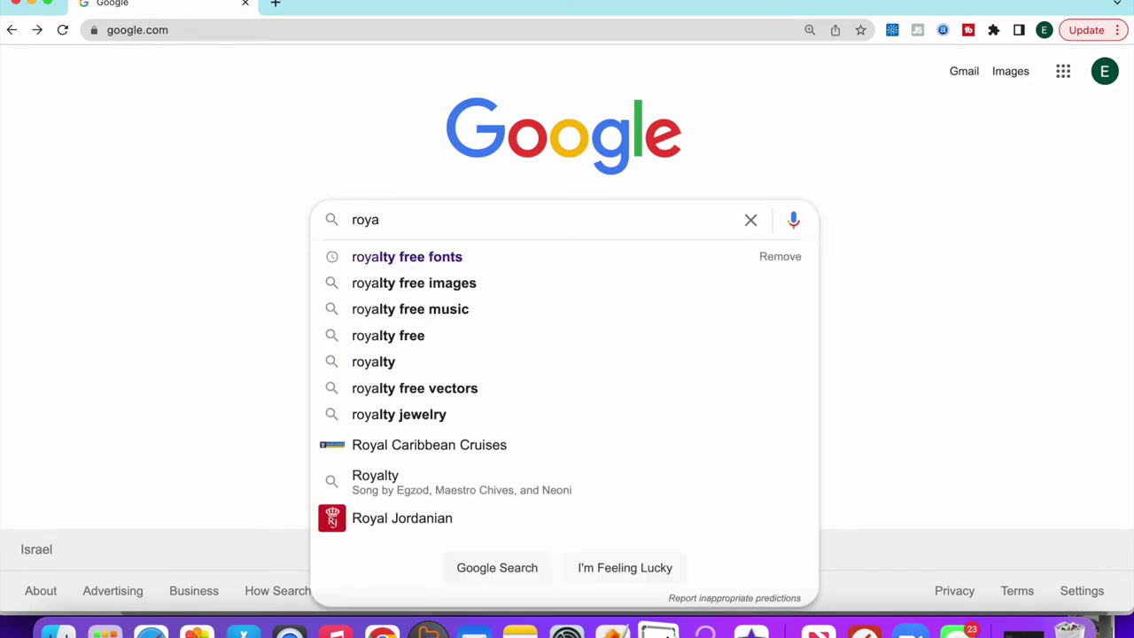
pyautogui.click(389, 260)
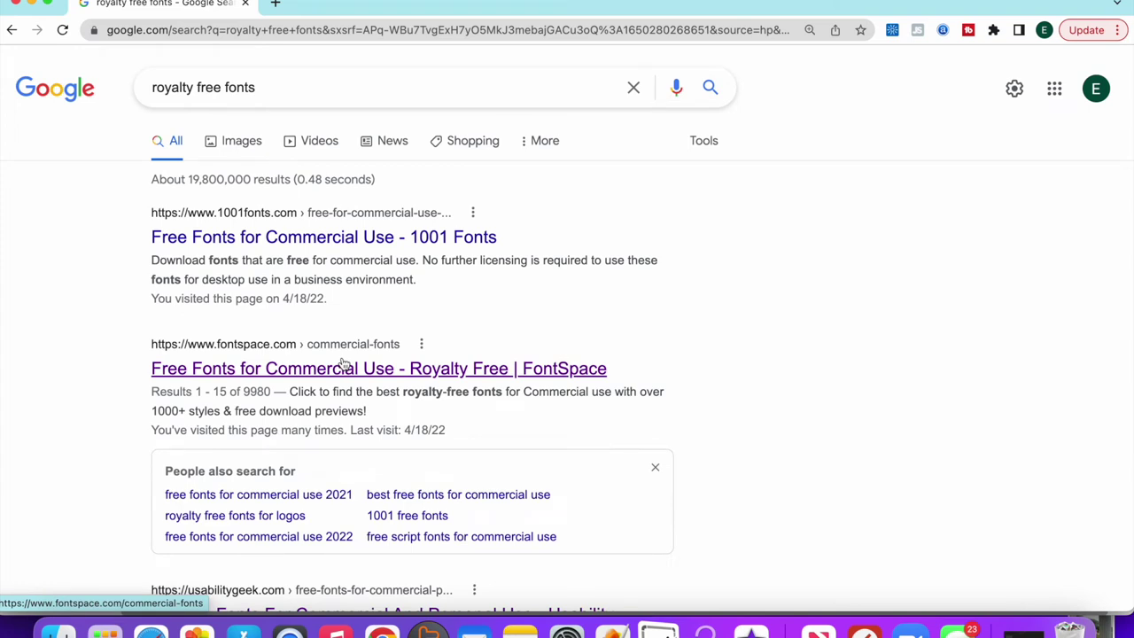
pyautogui.scroll(-2, 344, 362)
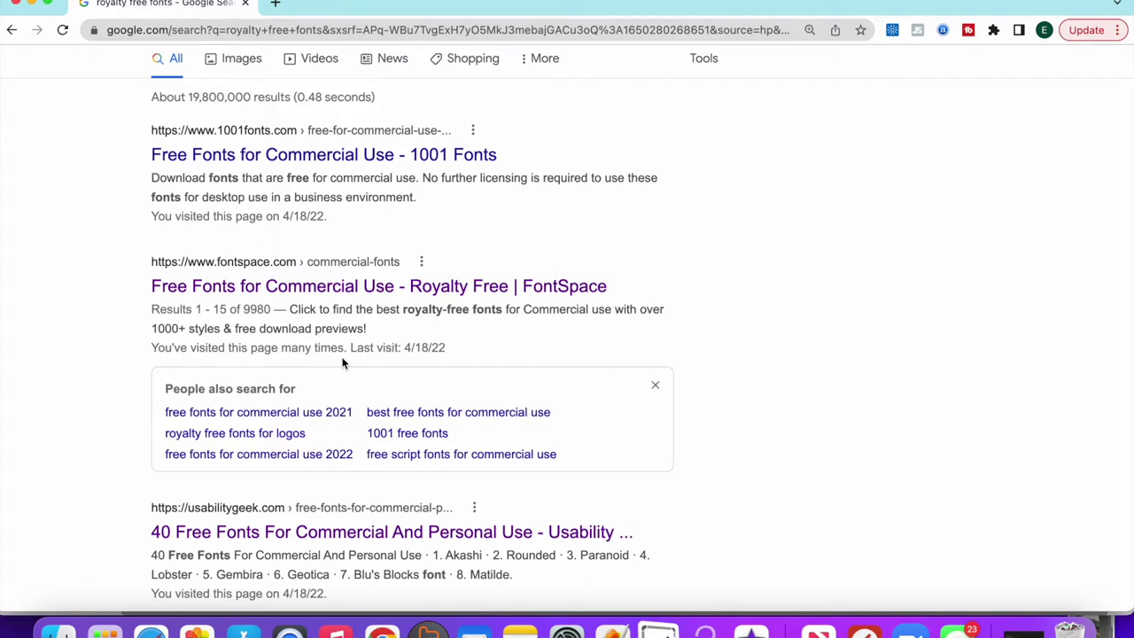
pyautogui.click(329, 285)
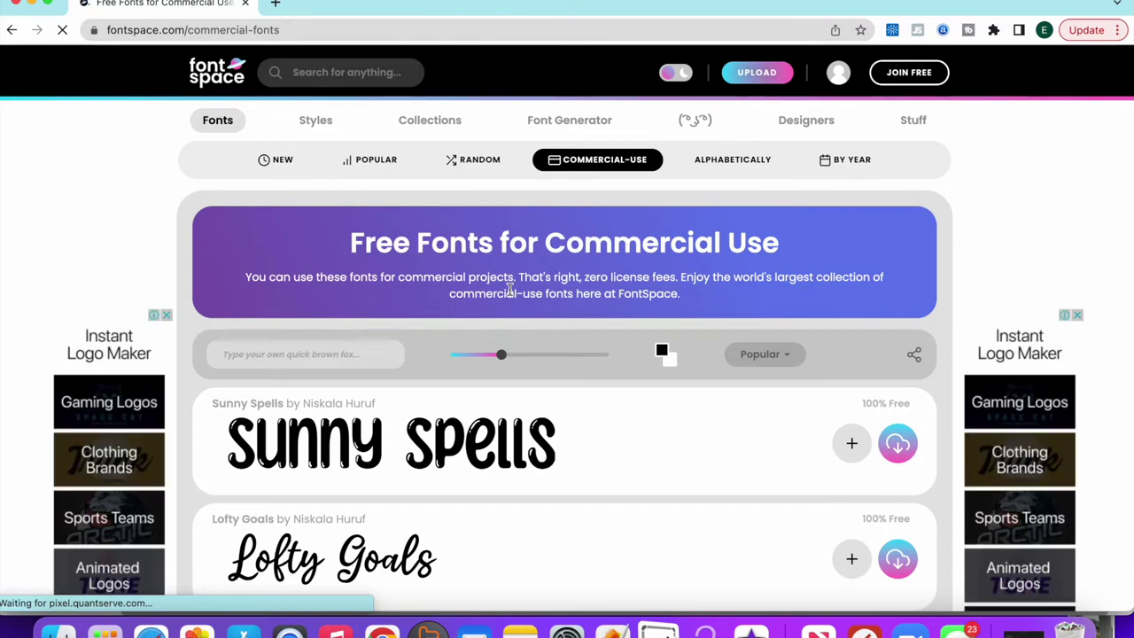
# - Browse FontSpace's free commercial-use fonts through the first page and on to page 2
pyautogui.scroll(-5, 563, 415)
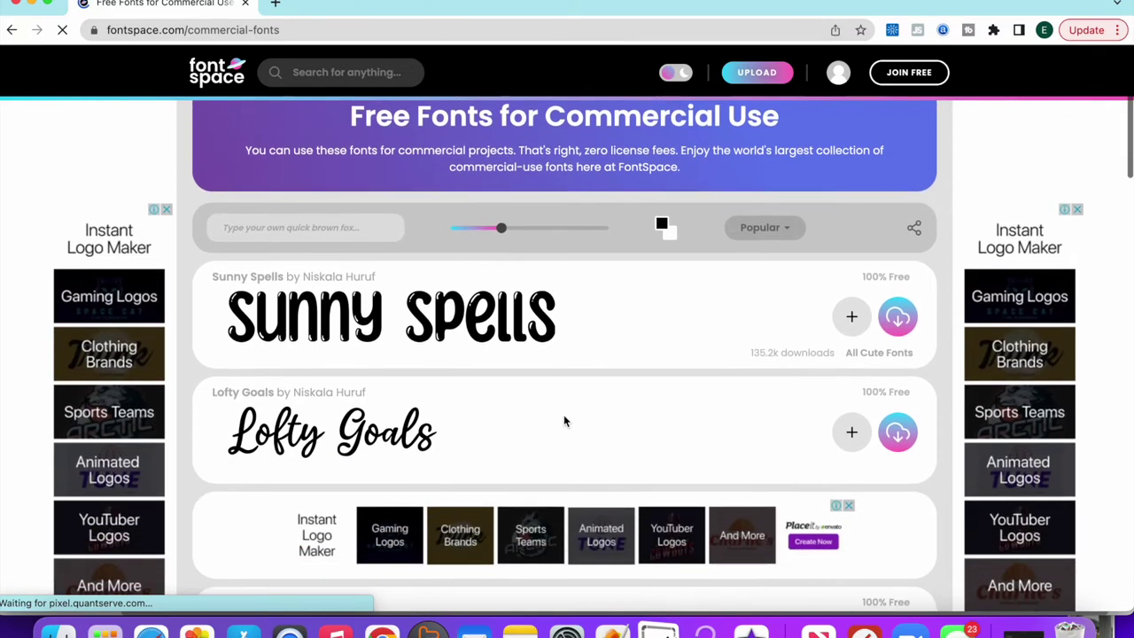
pyautogui.scroll(-1, 565, 422)
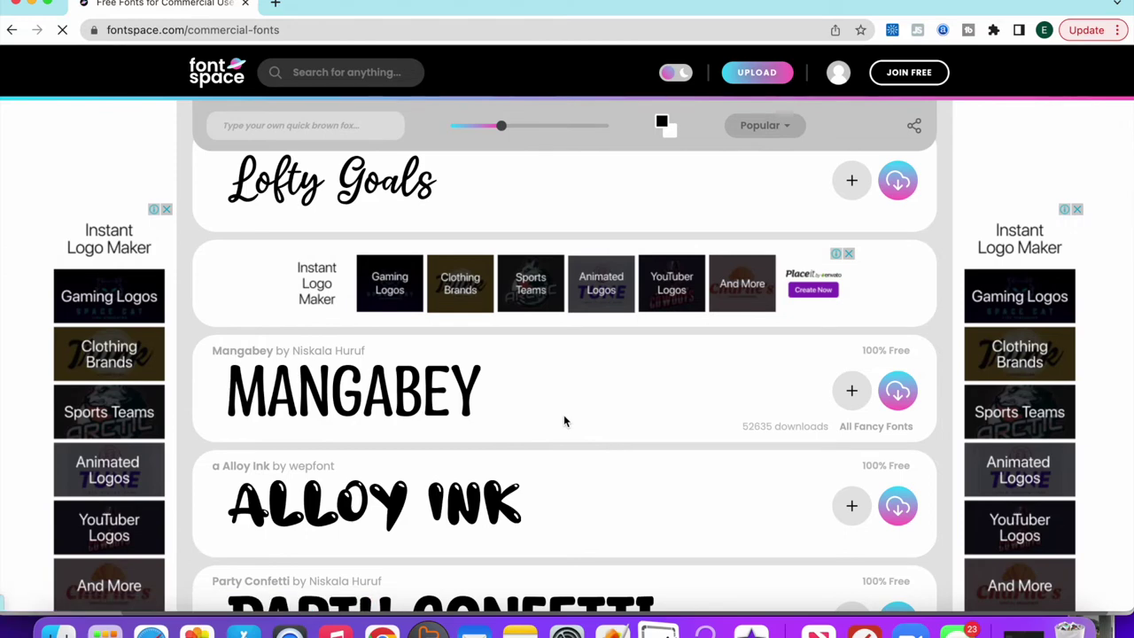
pyautogui.scroll(-4, 564, 421)
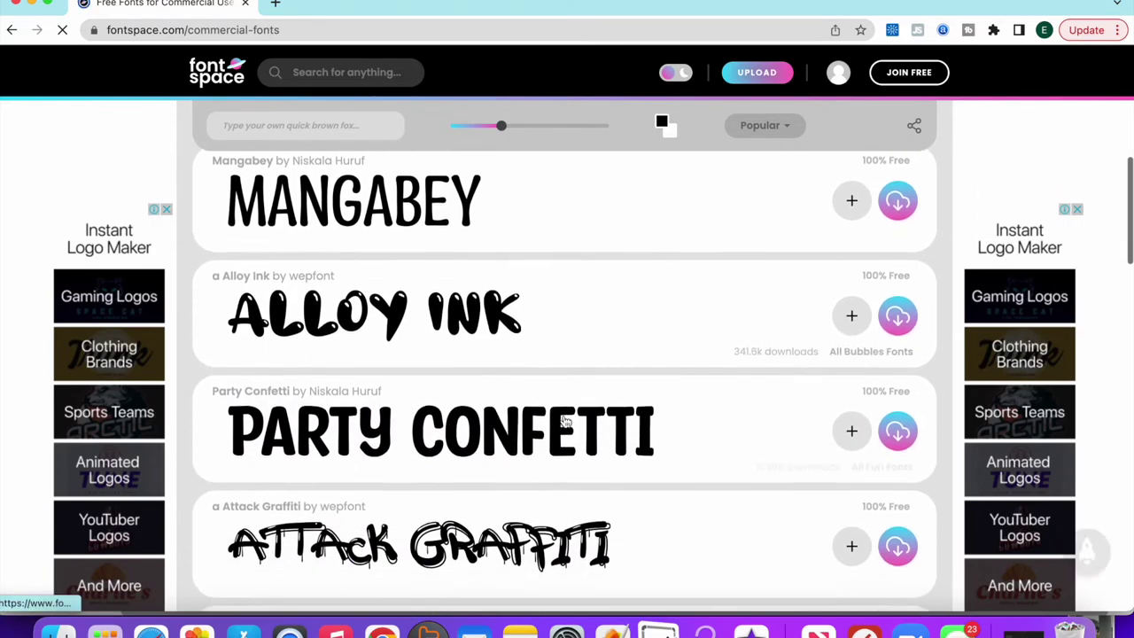
pyautogui.scroll(-4, 565, 421)
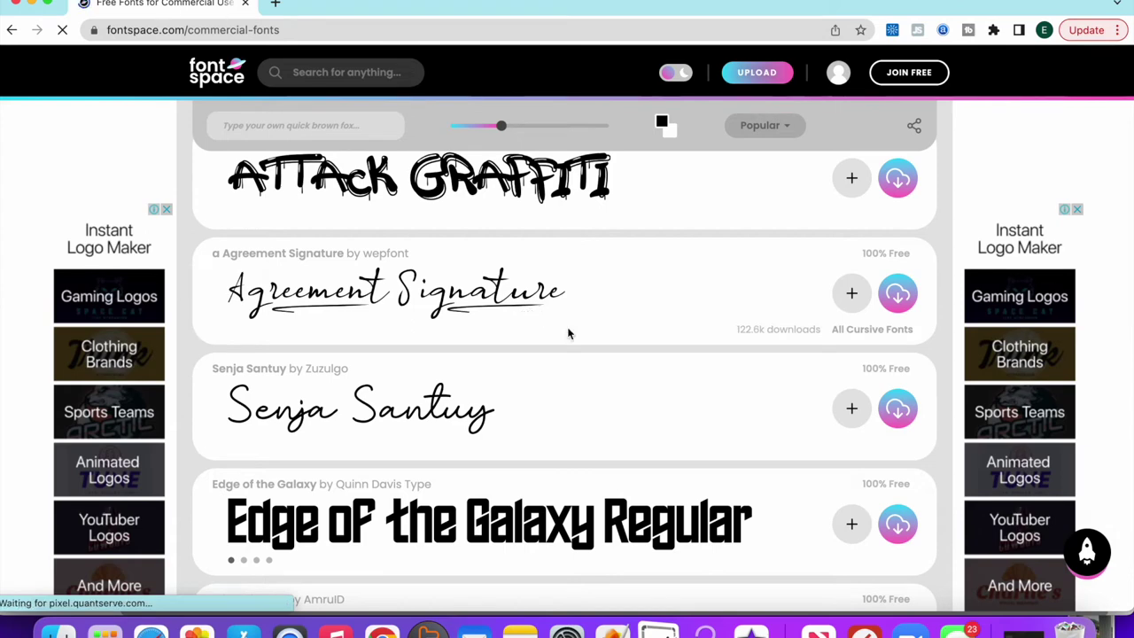
pyautogui.scroll(-1, 568, 333)
pyautogui.scroll(-2, 569, 334)
pyautogui.scroll(-2, 581, 339)
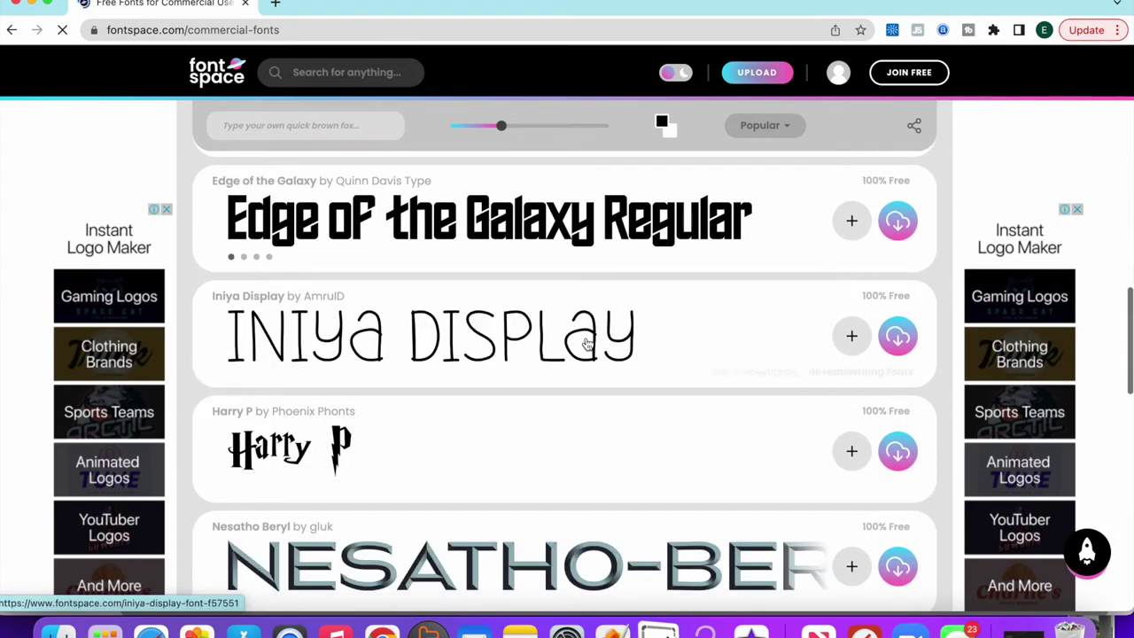
pyautogui.scroll(-8, 586, 344)
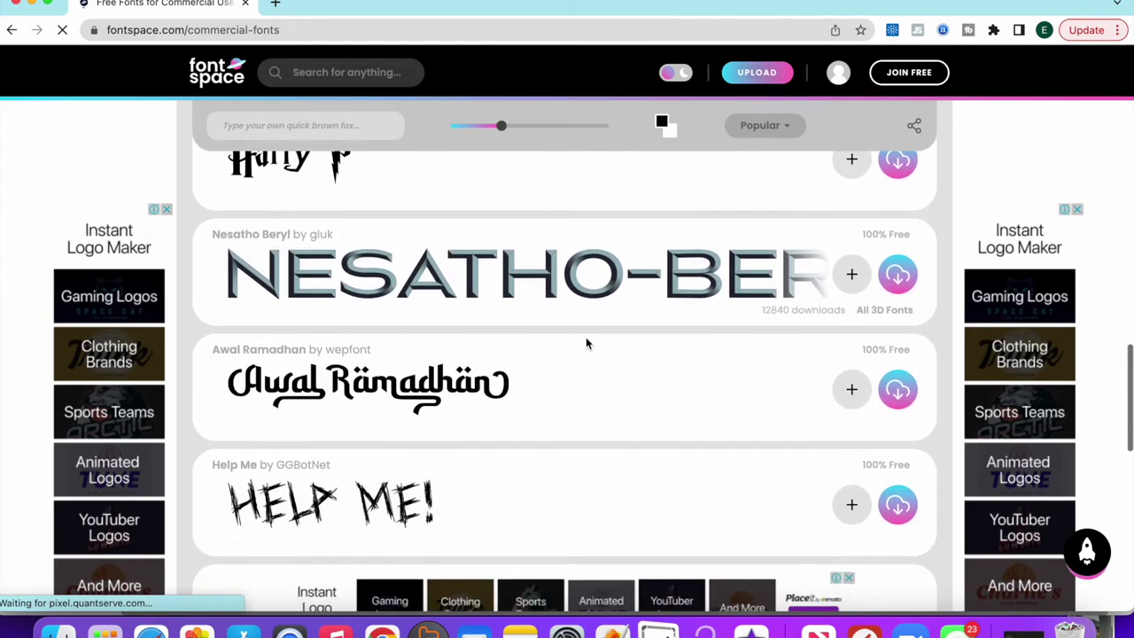
pyautogui.scroll(-2, 533, 167)
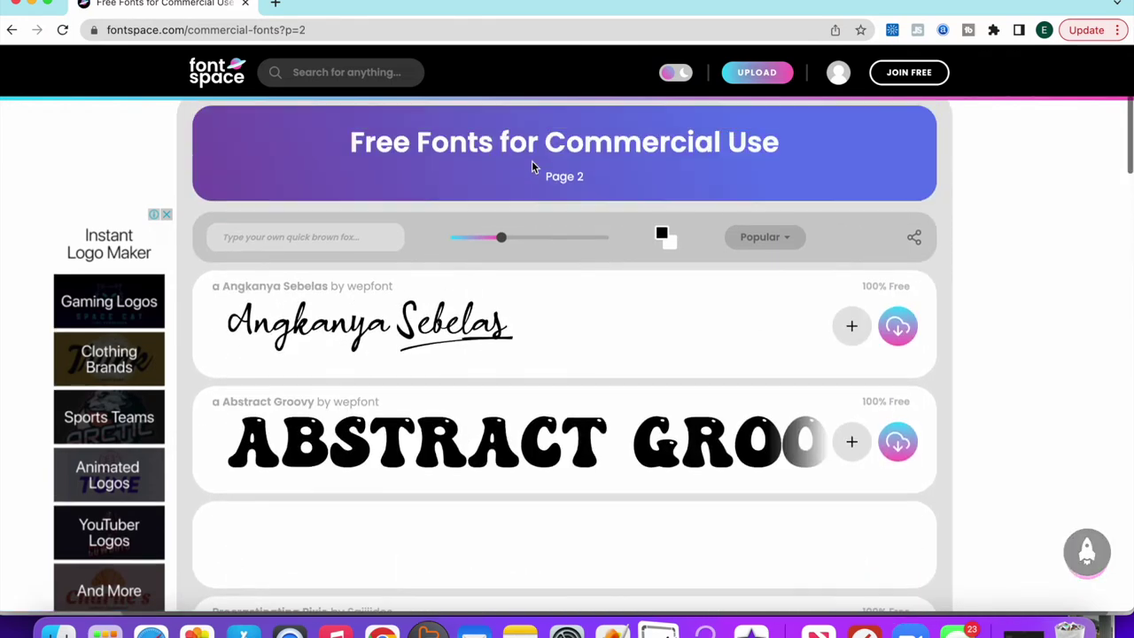
# - Download the free "a Abstract Groovy" font from page 2 of the commercial-use list
pyautogui.scroll(-3, 532, 167)
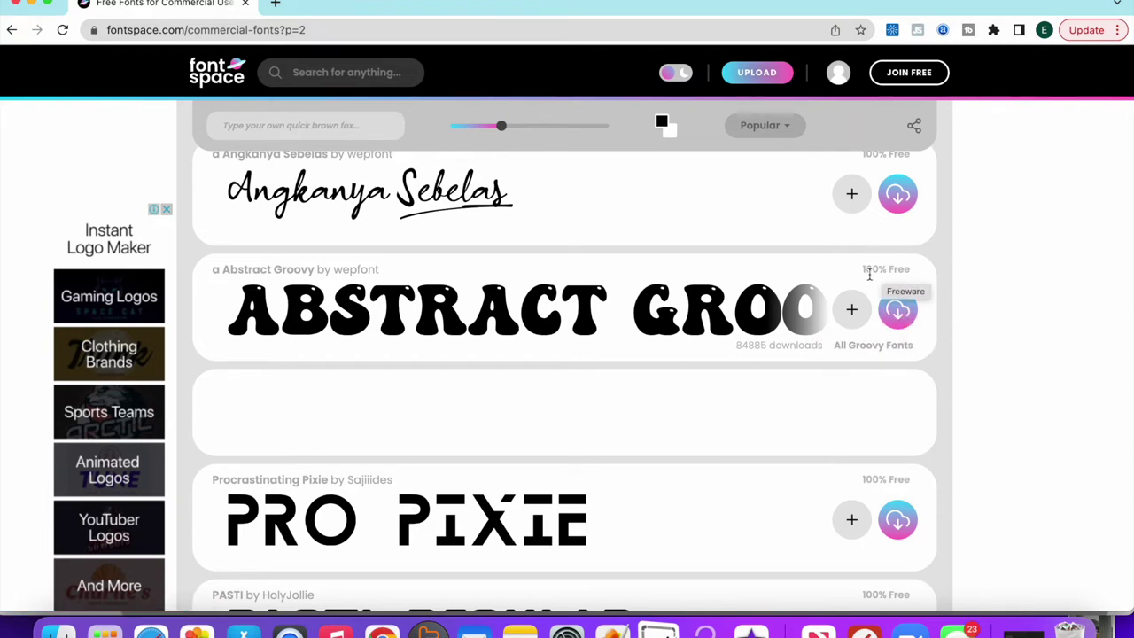
pyautogui.click(900, 317)
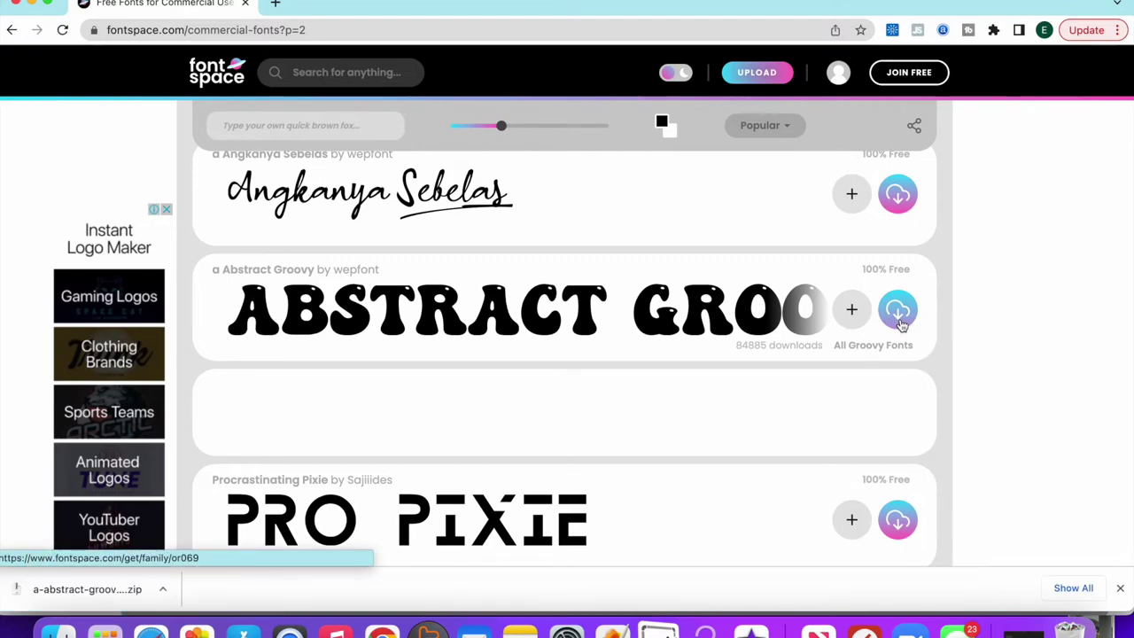
# - Extract the downloaded font archive, move the a-abstract-groovy-font folder to the desktop, and open it
pyautogui.click(93, 589)
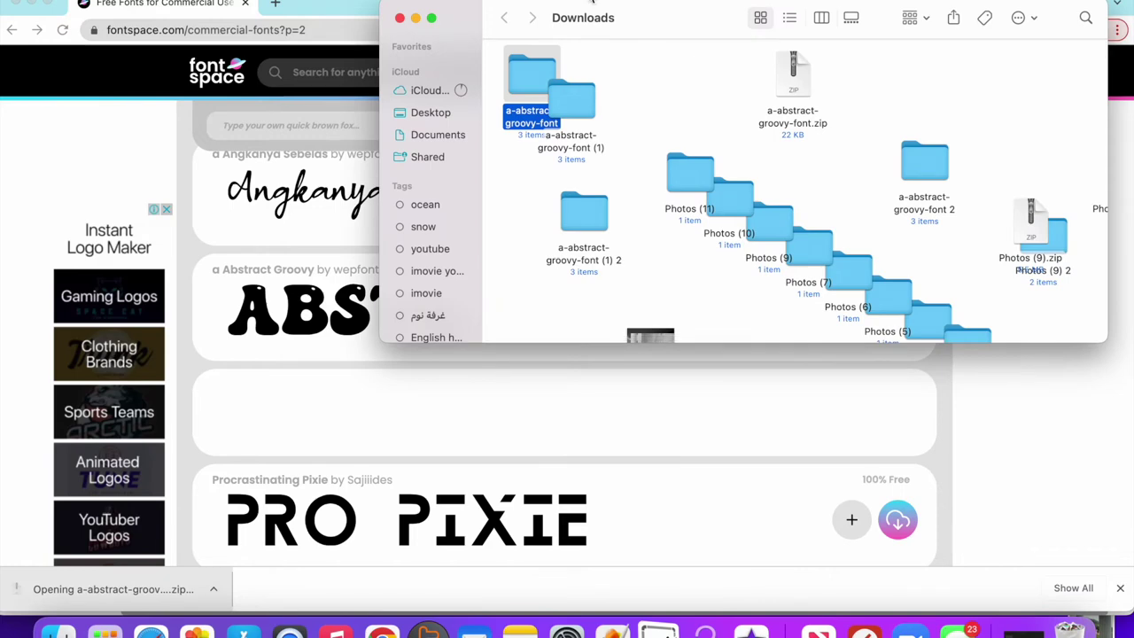
pyautogui.click(31, 7)
pyautogui.click(31, 8)
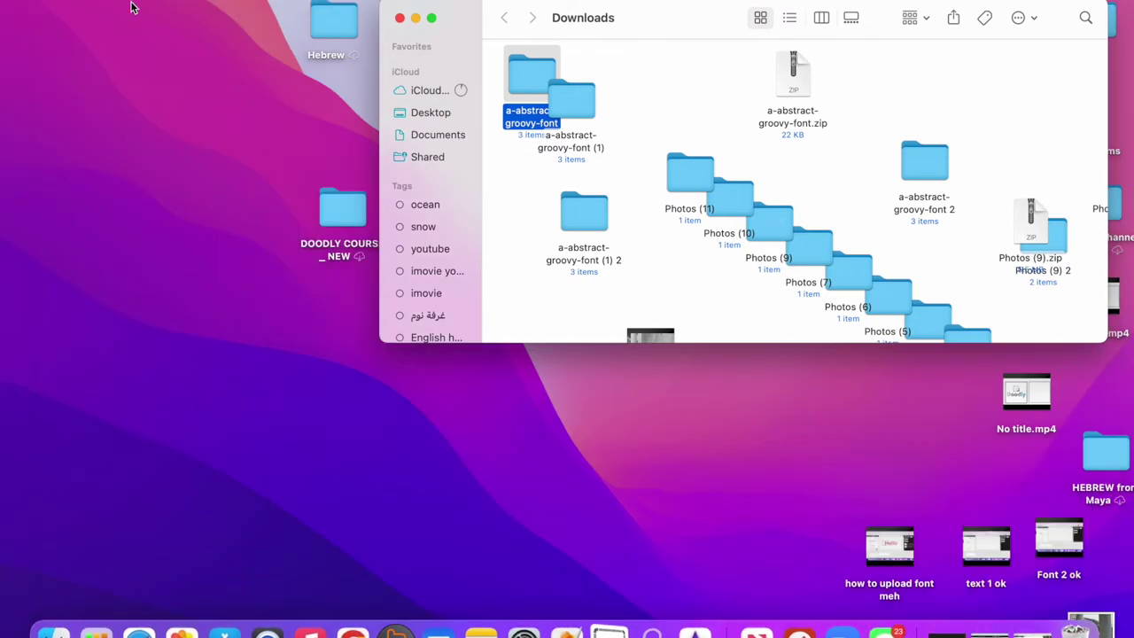
pyautogui.moveTo(526, 80); pyautogui.dragTo(170, 82)
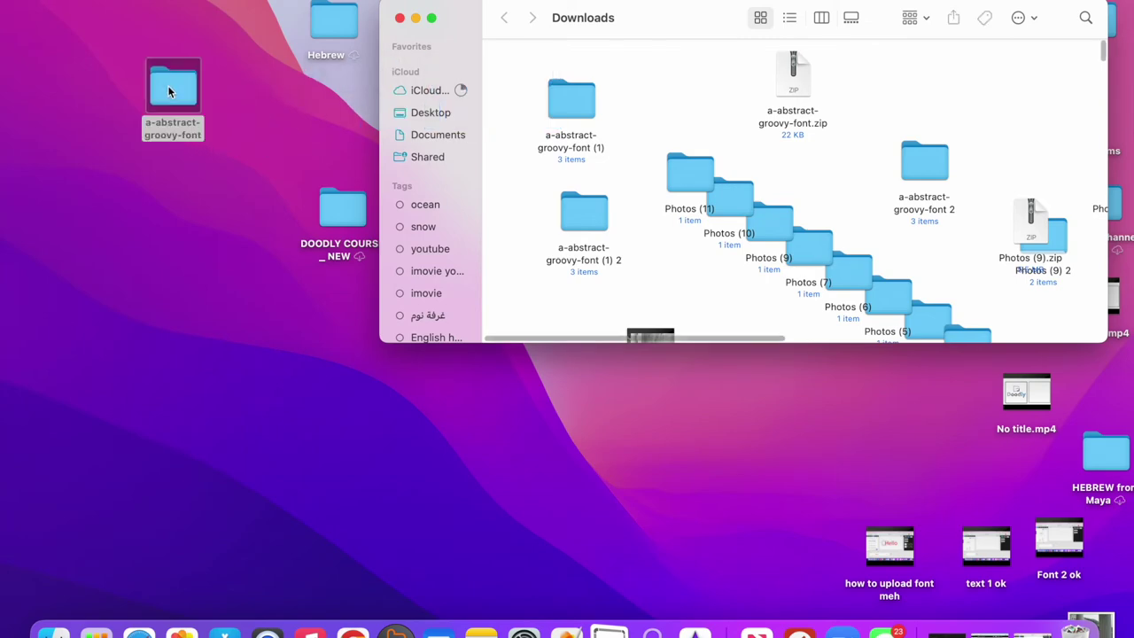
pyautogui.click(420, 18)
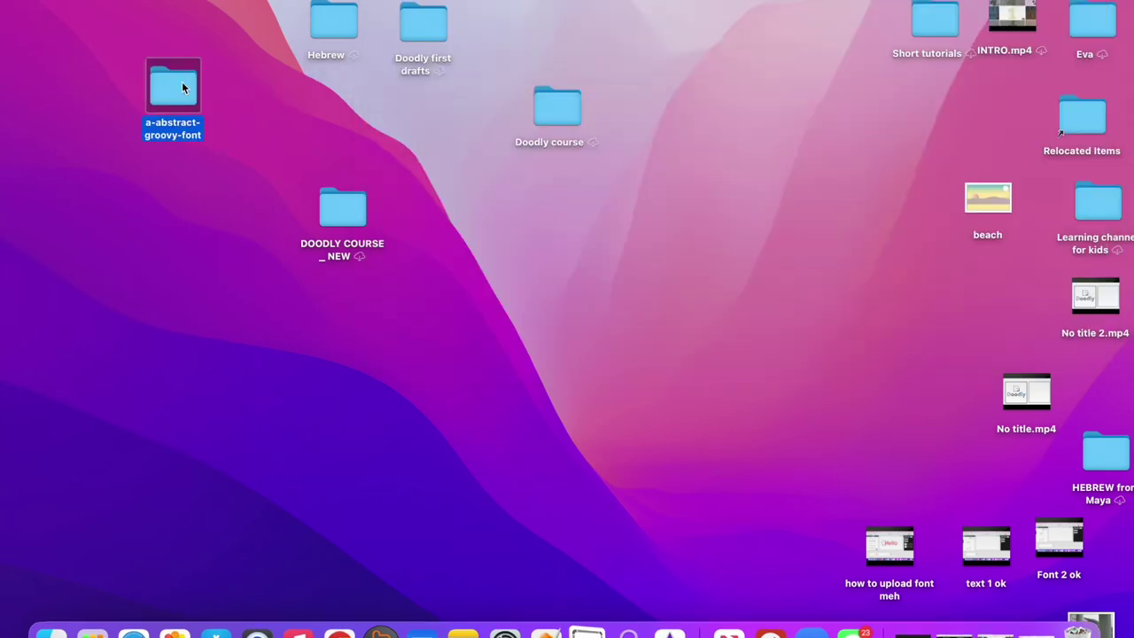
pyautogui.doubleClick(181, 81)
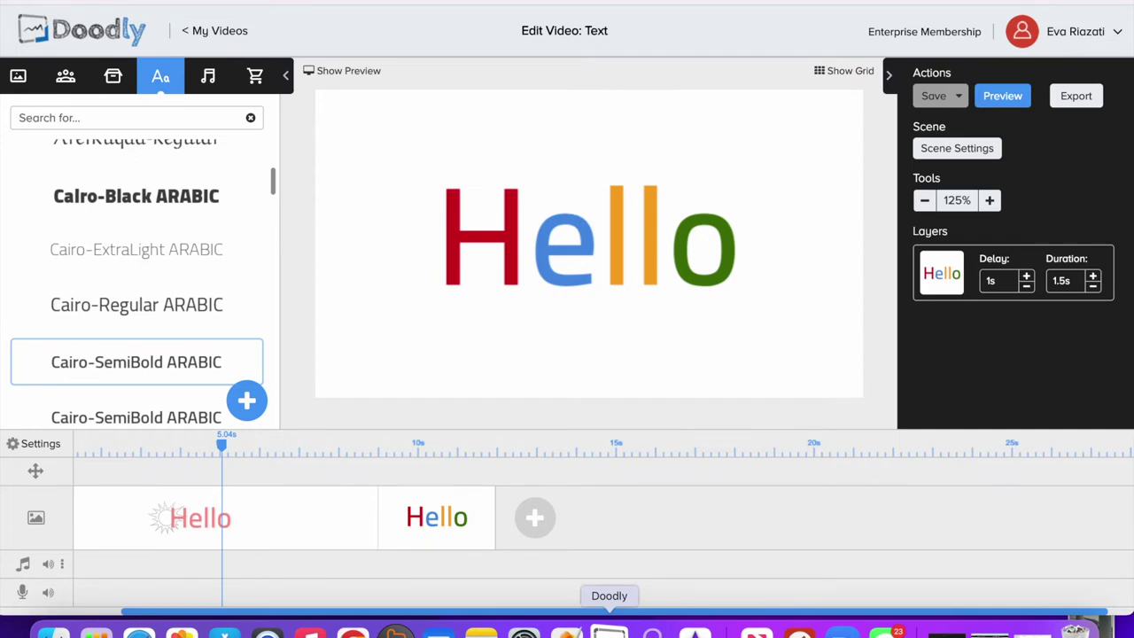
# - Switch to Doodly, add an empty scene after the second "Hello" scene, and choose AbstractGroovy-K7Zdy.ttf as a new font
pyautogui.click(537, 527)
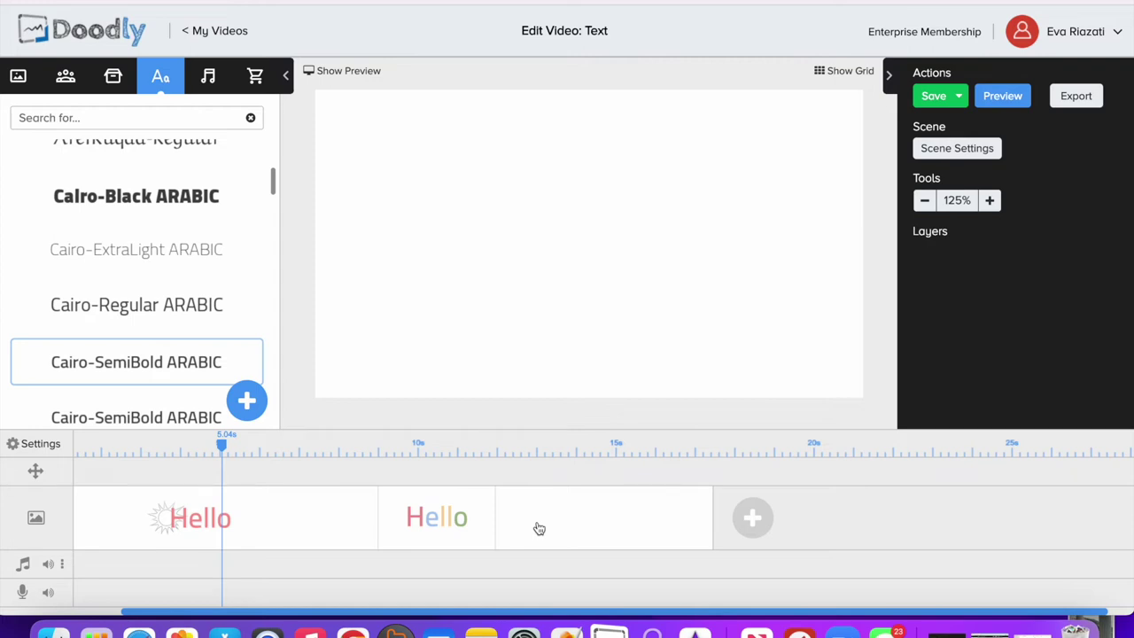
pyautogui.click(249, 405)
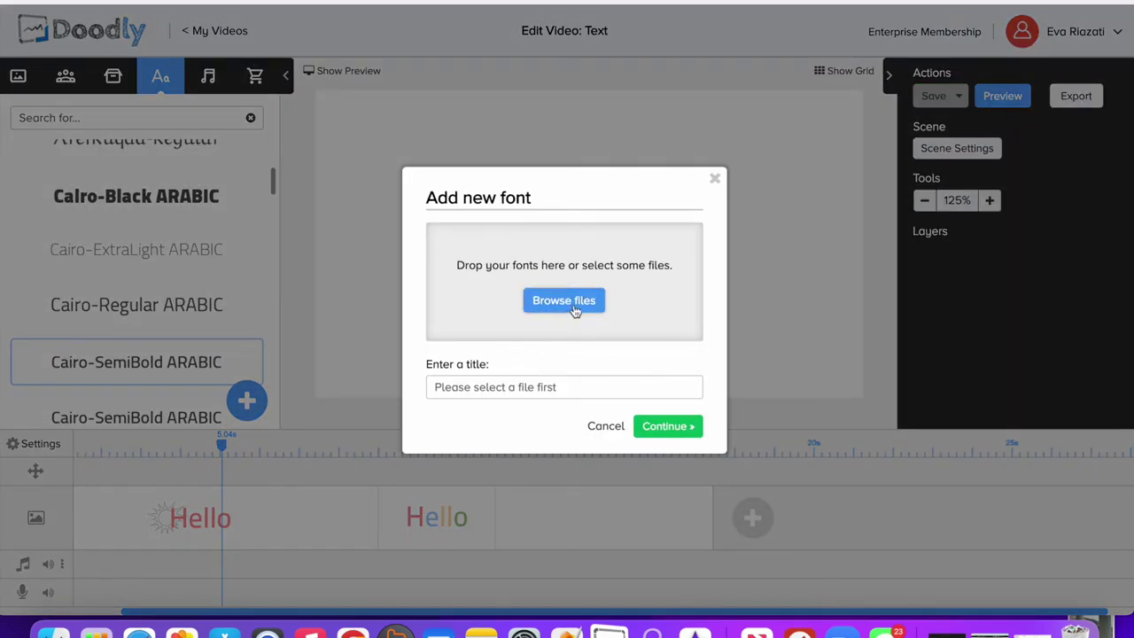
pyautogui.click(564, 302)
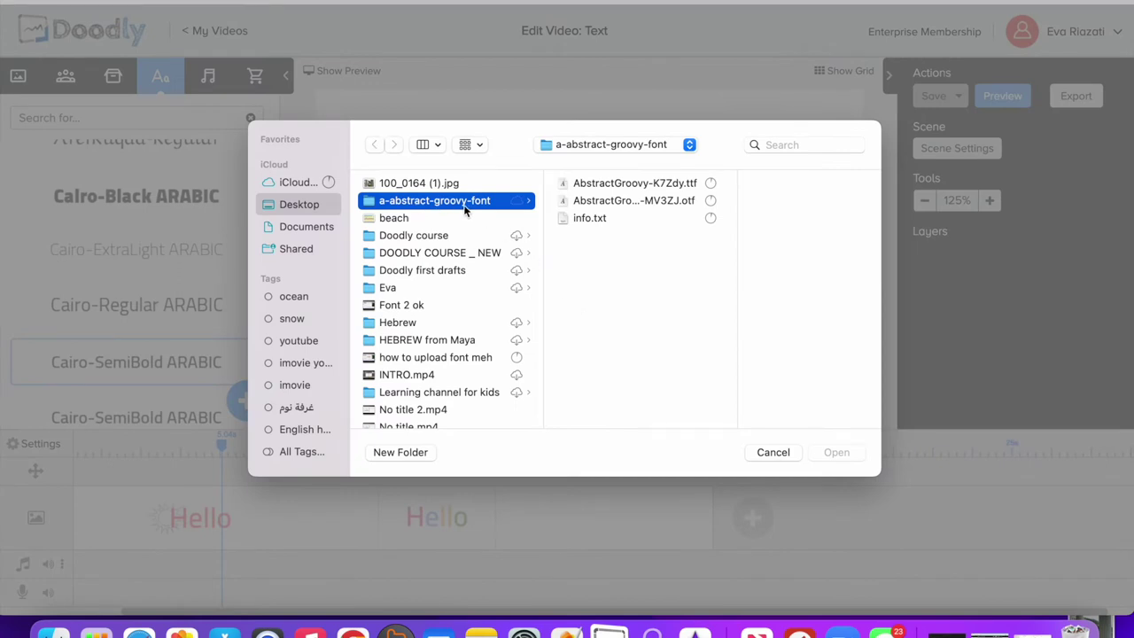
pyautogui.click(656, 184)
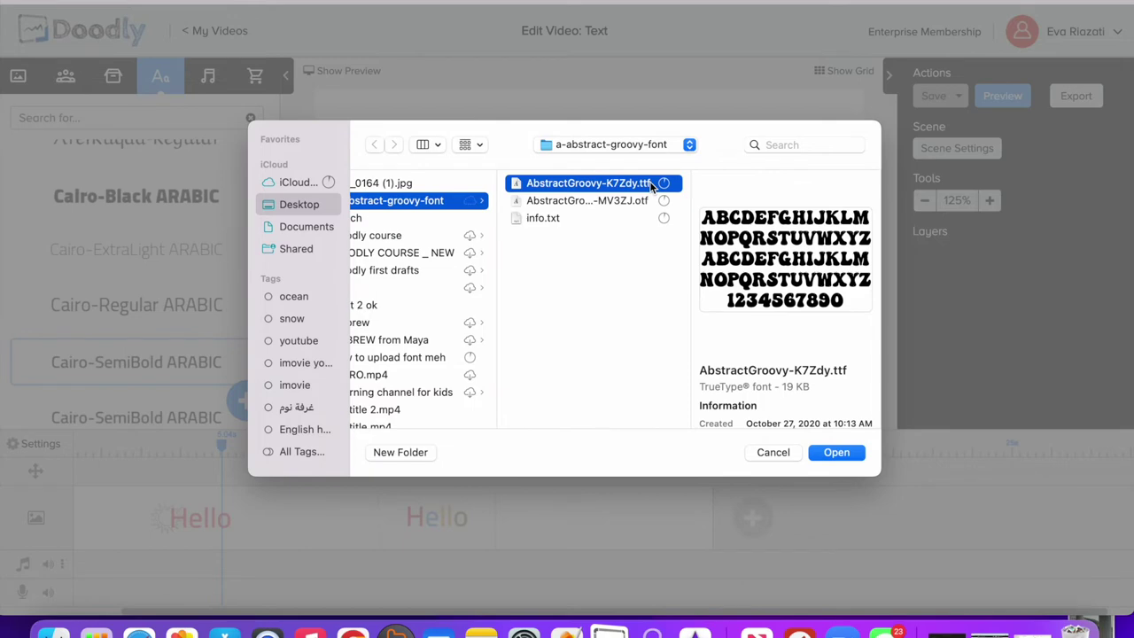
pyautogui.click(839, 453)
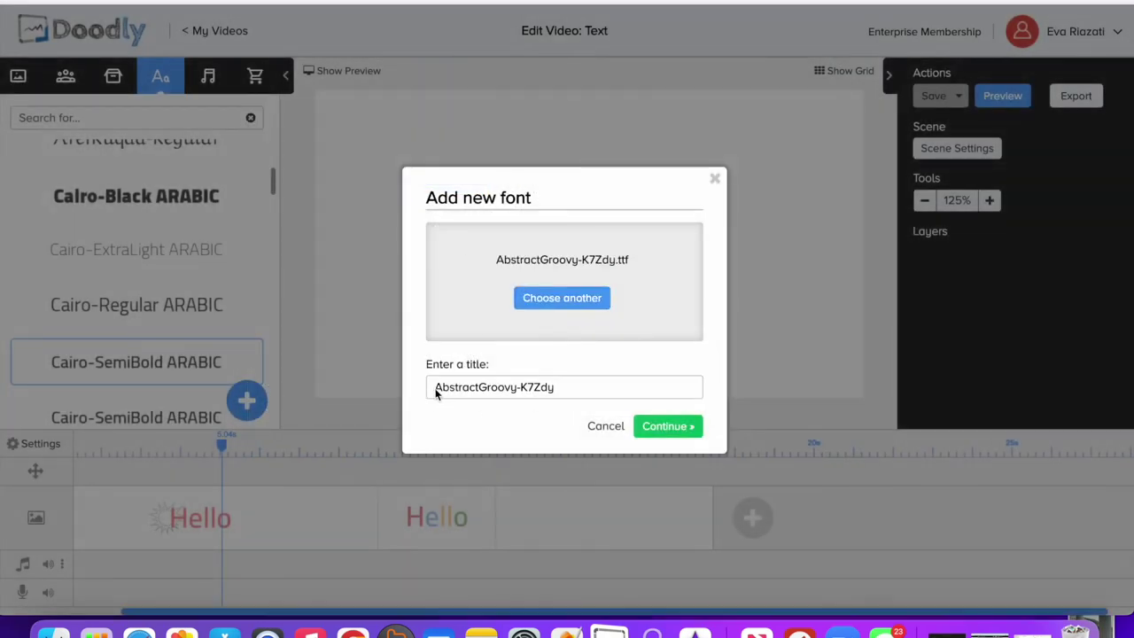
# - Title the new font "Abstract Groovy" and add it to the font library
pyautogui.click(479, 390)
pyautogui.click(568, 388)
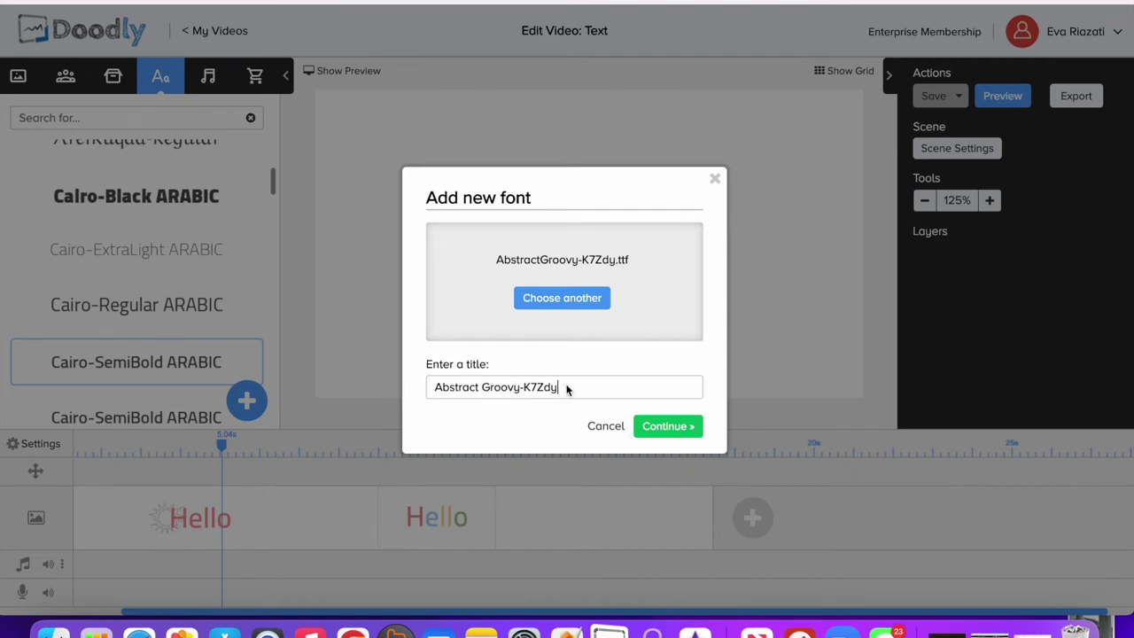
pyautogui.press('BackSpace')
pyautogui.press('BackSpace')
pyautogui.press('BackSpace')
pyautogui.press('BackSpace')
pyautogui.press('BackSpace')
pyautogui.press('BackSpace')
pyautogui.click(654, 429)
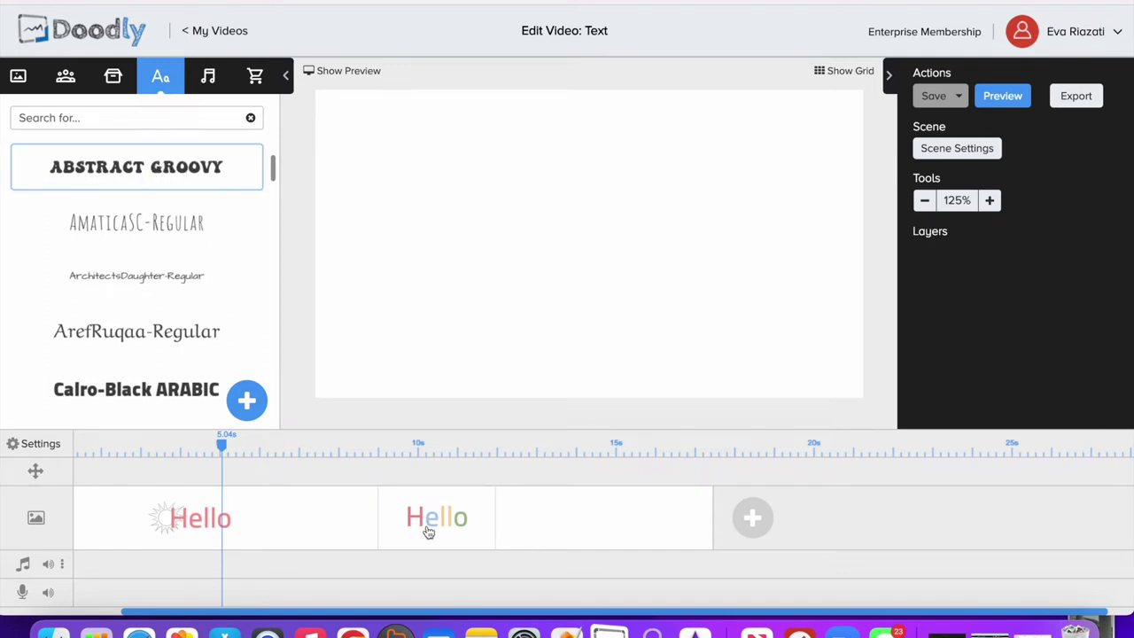
# - Duplicate the second scene containing the multicoloured "Hello" text
pyautogui.click(457, 527)
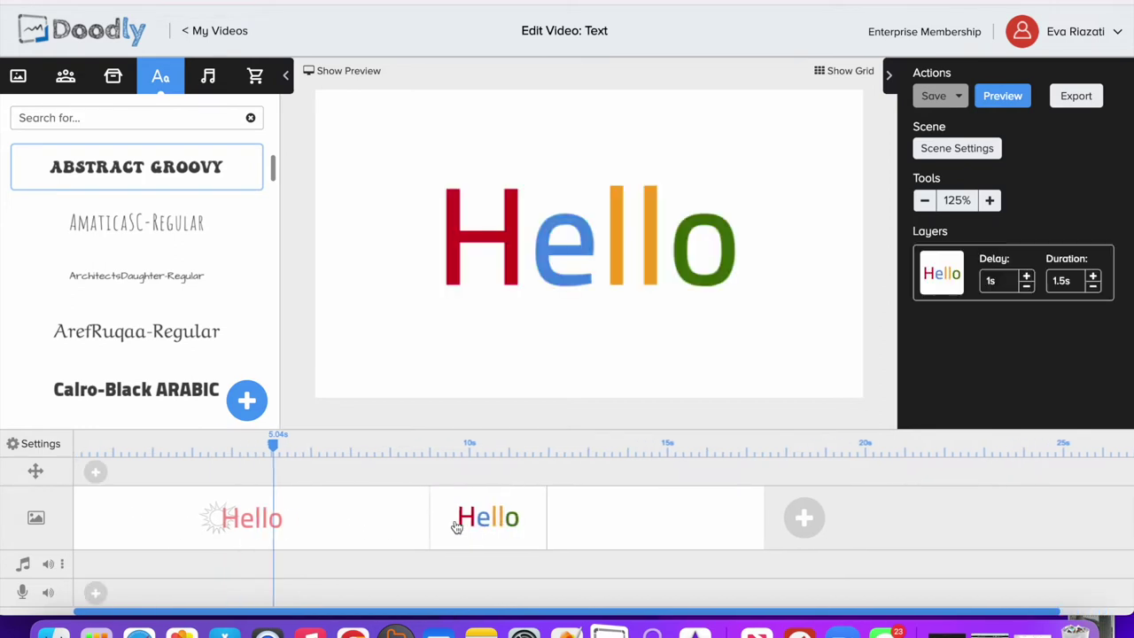
pyautogui.rightClick(496, 535)
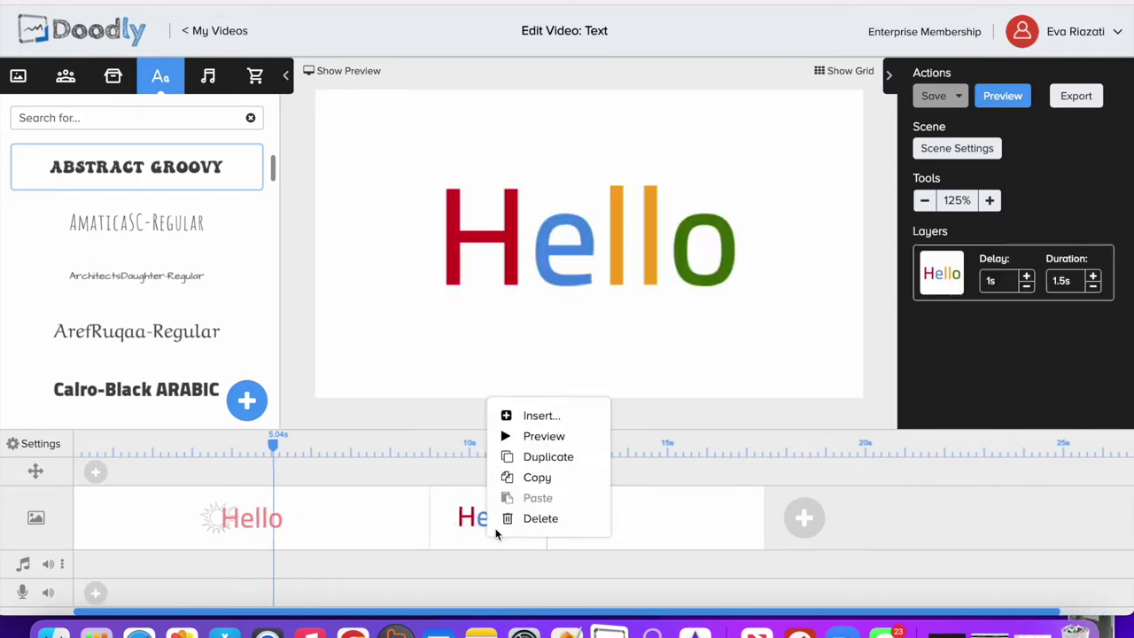
pyautogui.click(554, 459)
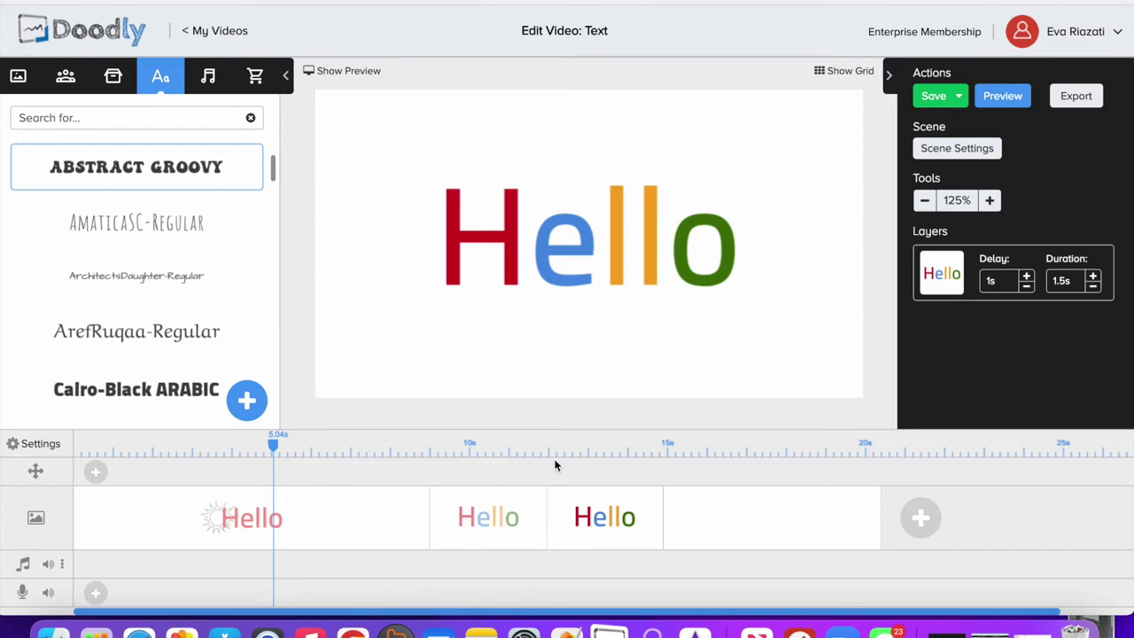
# - Replace the font of the duplicated scene's multicoloured "Hello" text with Abstract Groovy
pyautogui.click(666, 264)
pyautogui.click(688, 90)
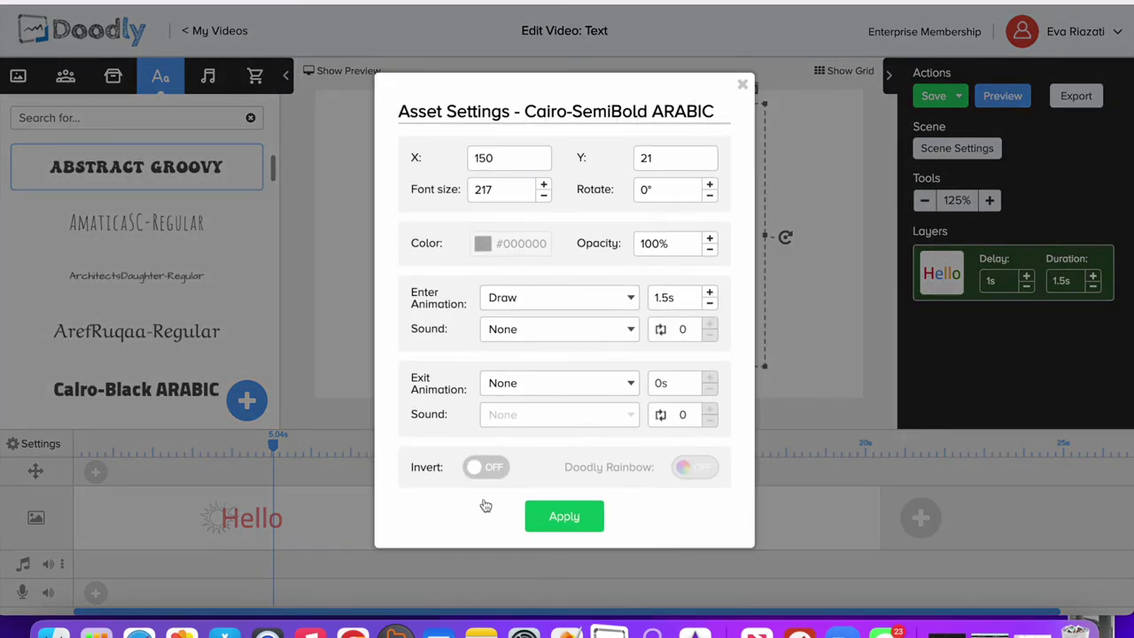
pyautogui.click(558, 523)
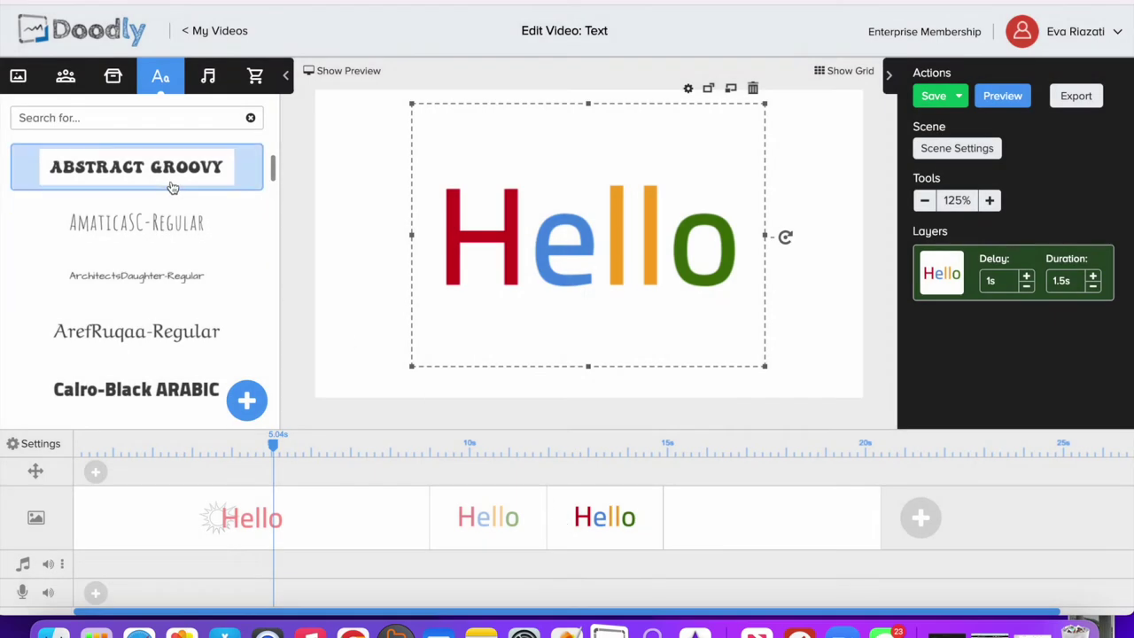
pyautogui.moveTo(152, 172); pyautogui.dragTo(601, 234)
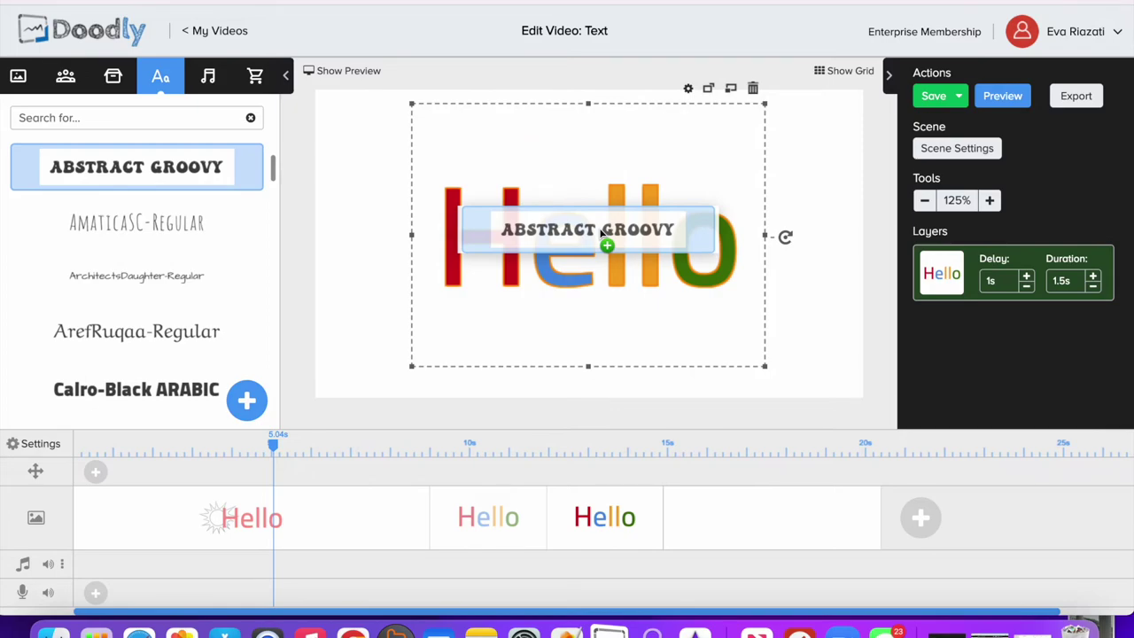
pyautogui.moveTo(601, 232); pyautogui.dragTo(600, 229)
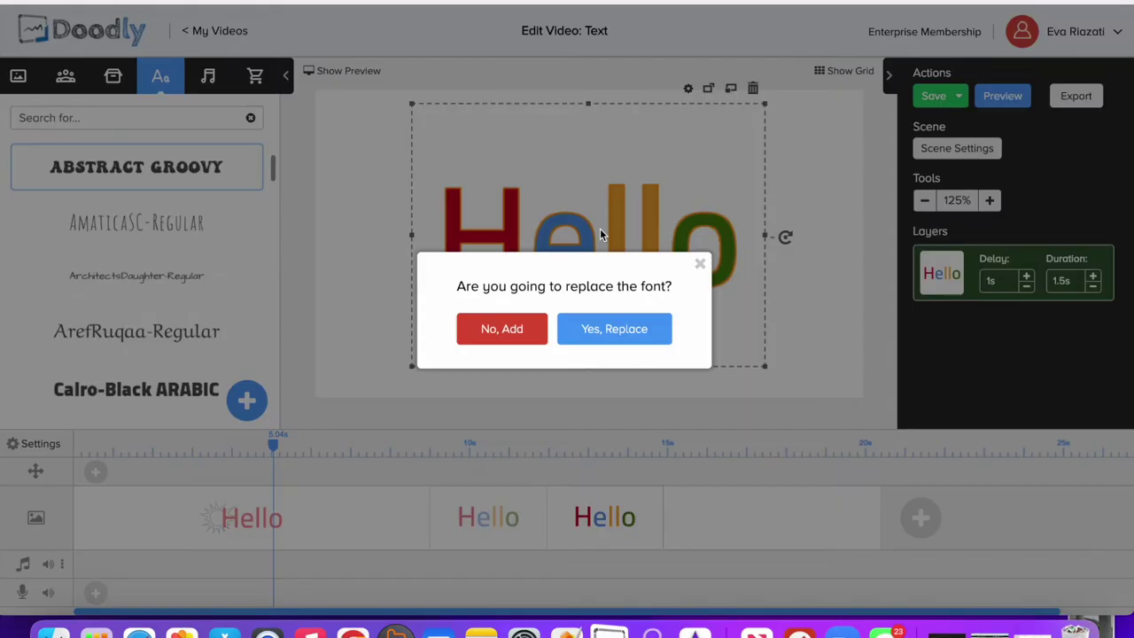
pyautogui.click(602, 341)
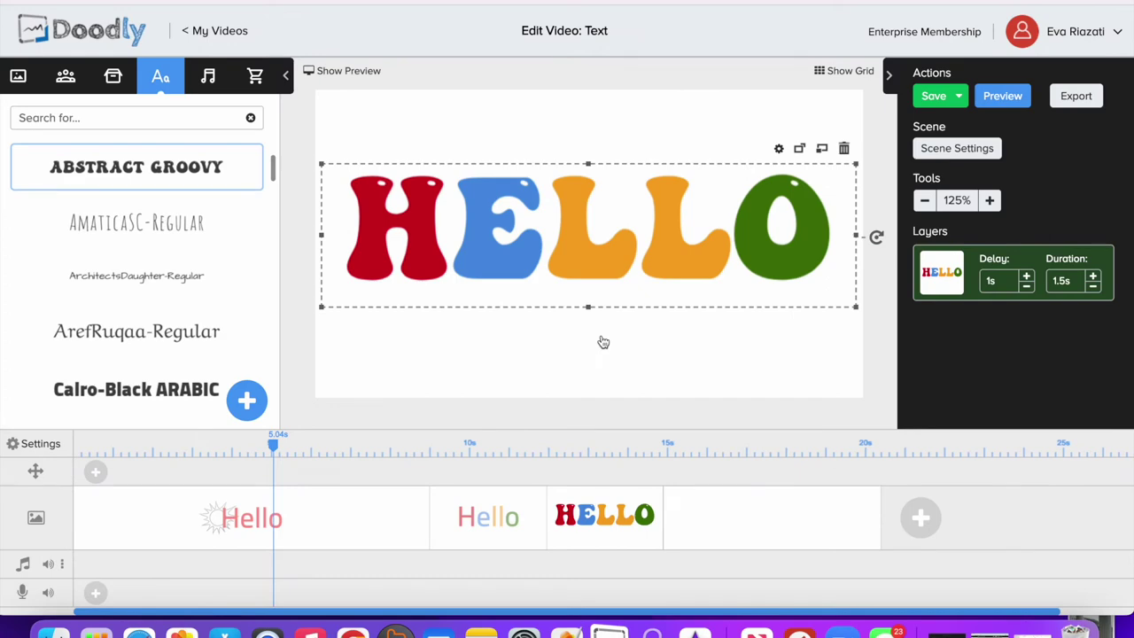
pyautogui.click(600, 387)
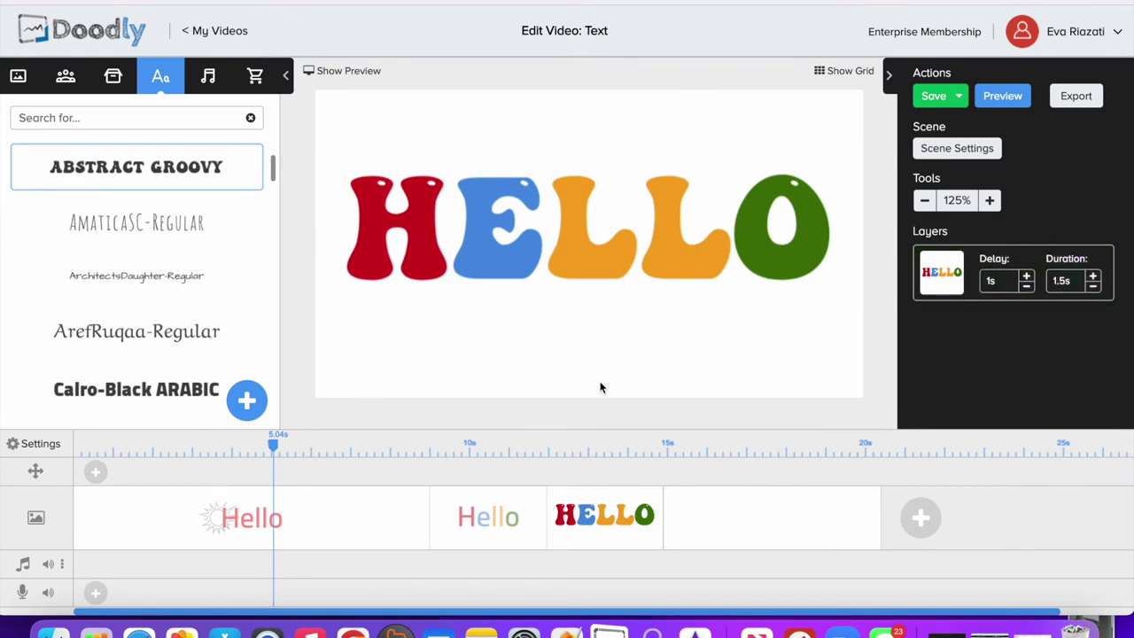
# - Inspect the asset settings of the "Hello" text set in Abstract Groovy
pyautogui.click(700, 239)
pyautogui.click(778, 149)
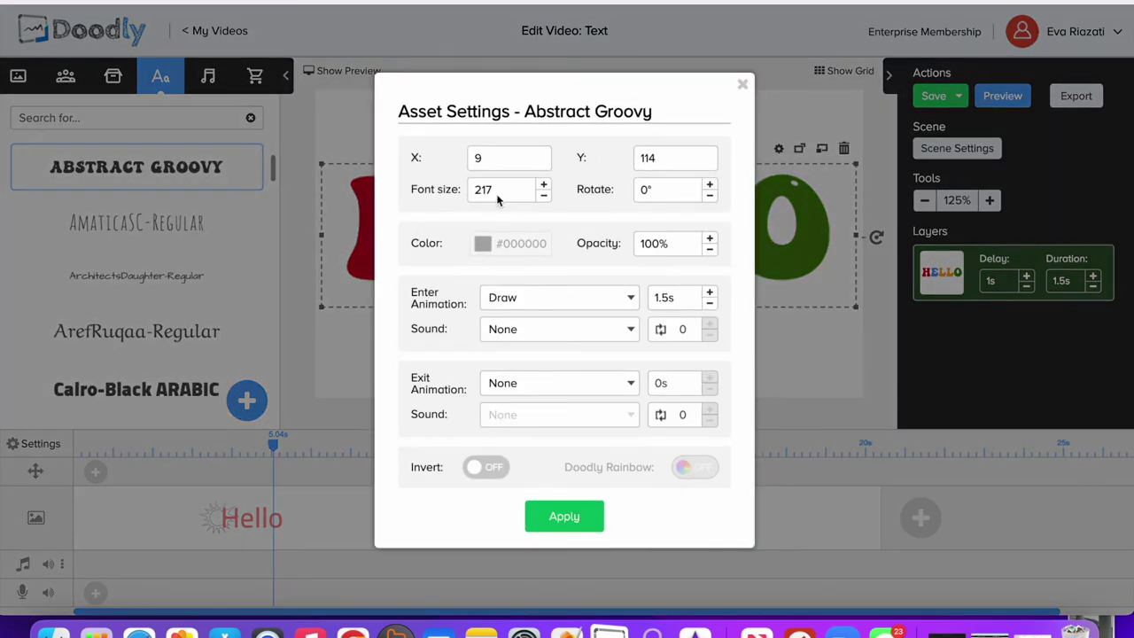
pyautogui.click(743, 83)
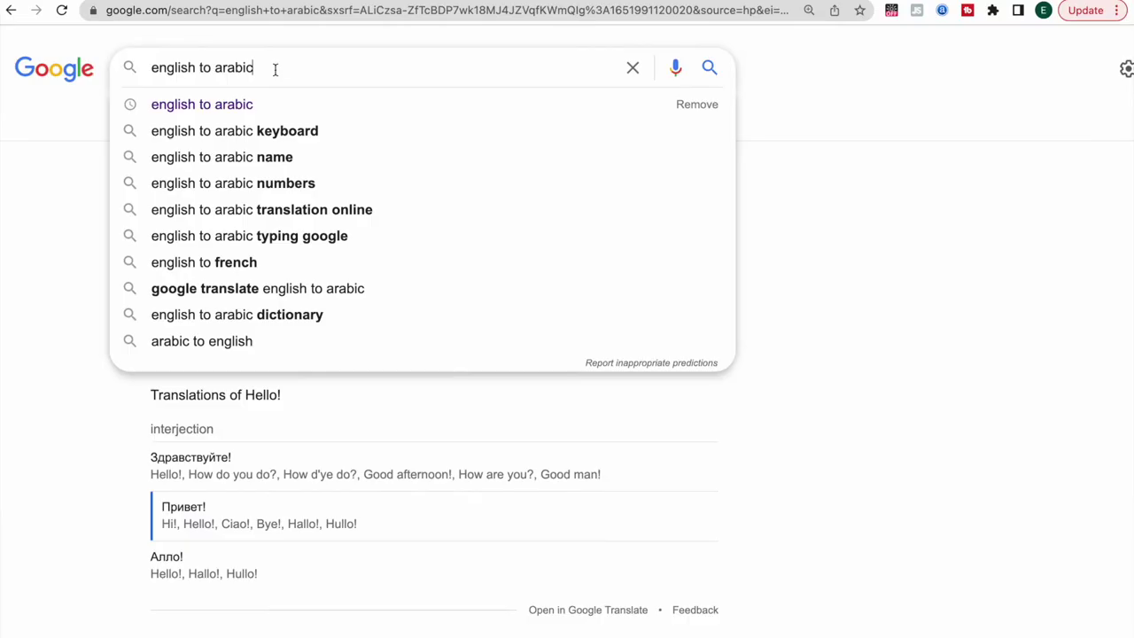
# - Switch to the browser's "english to arabic" search results and enter "Hello" as the text to translate
pyautogui.click(344, 408)
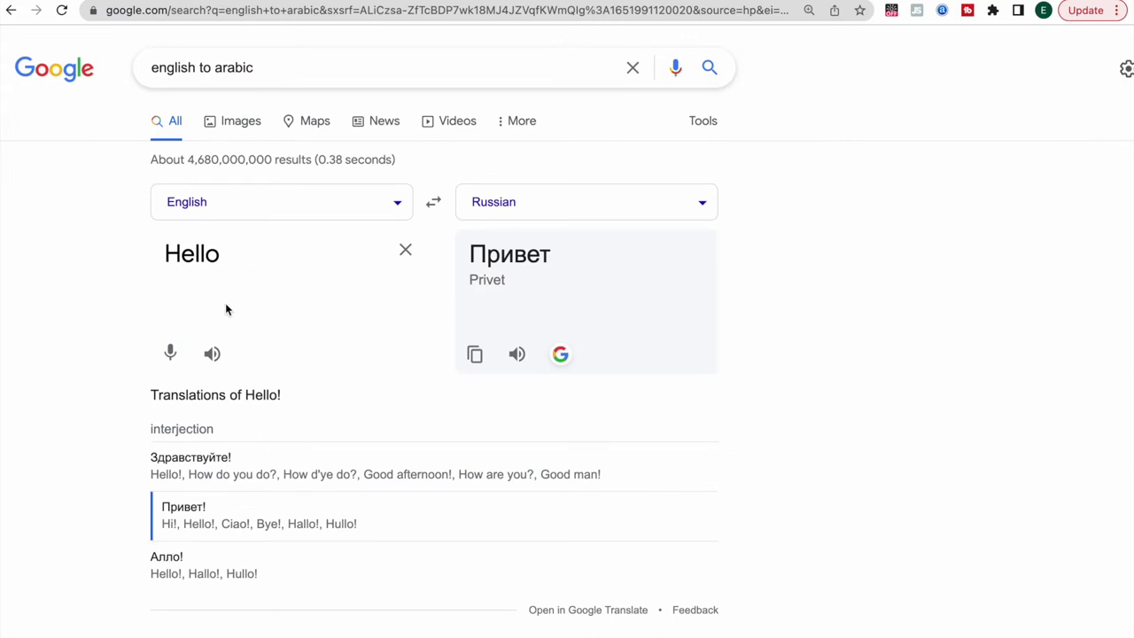
pyautogui.doubleClick(220, 258)
pyautogui.click(243, 253)
pyautogui.press('BackSpace')
pyautogui.press('BackSpace')
pyautogui.press('BackSpace')
pyautogui.press('BackSpace')
pyautogui.press('BackSpace')
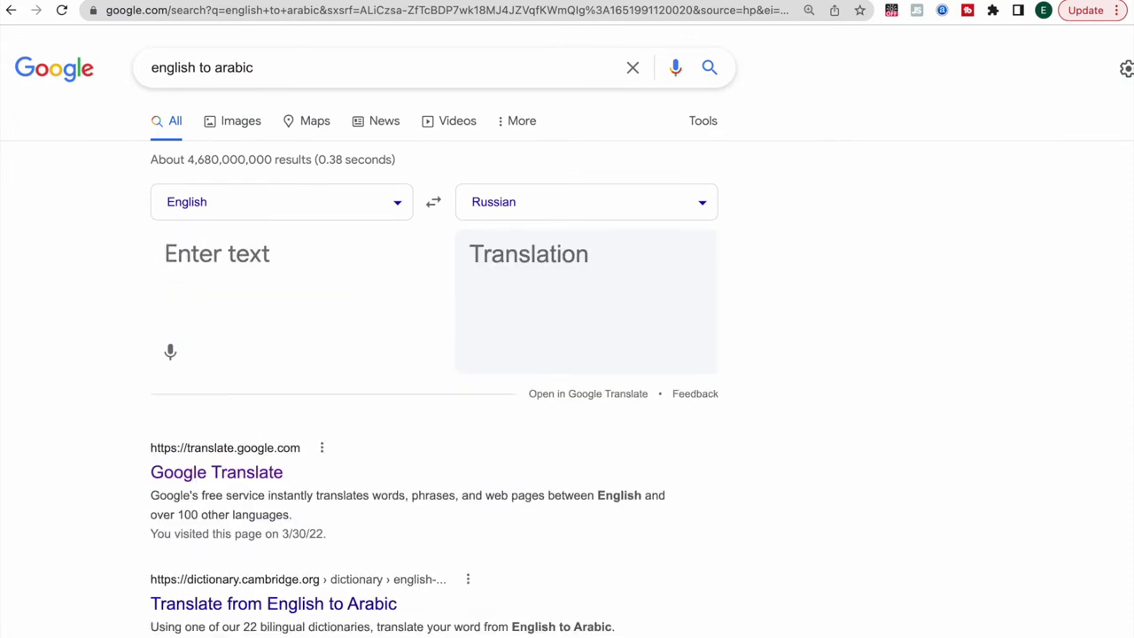
pyautogui.write('Hello')
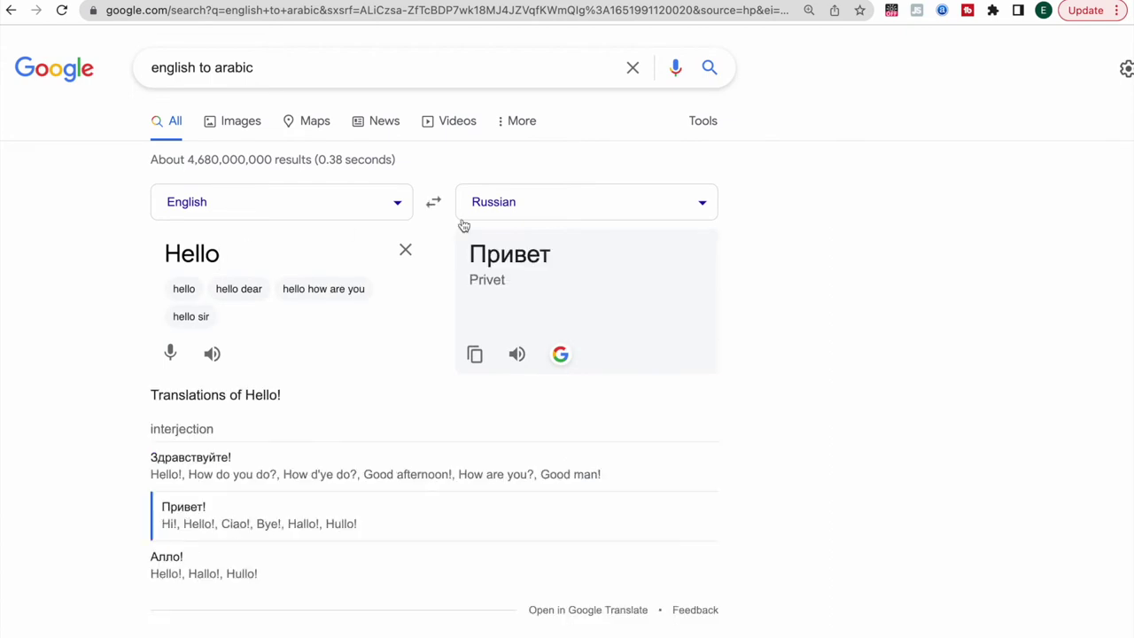
# - Set the target language to Arabic and copy the translated word
pyautogui.click(532, 206)
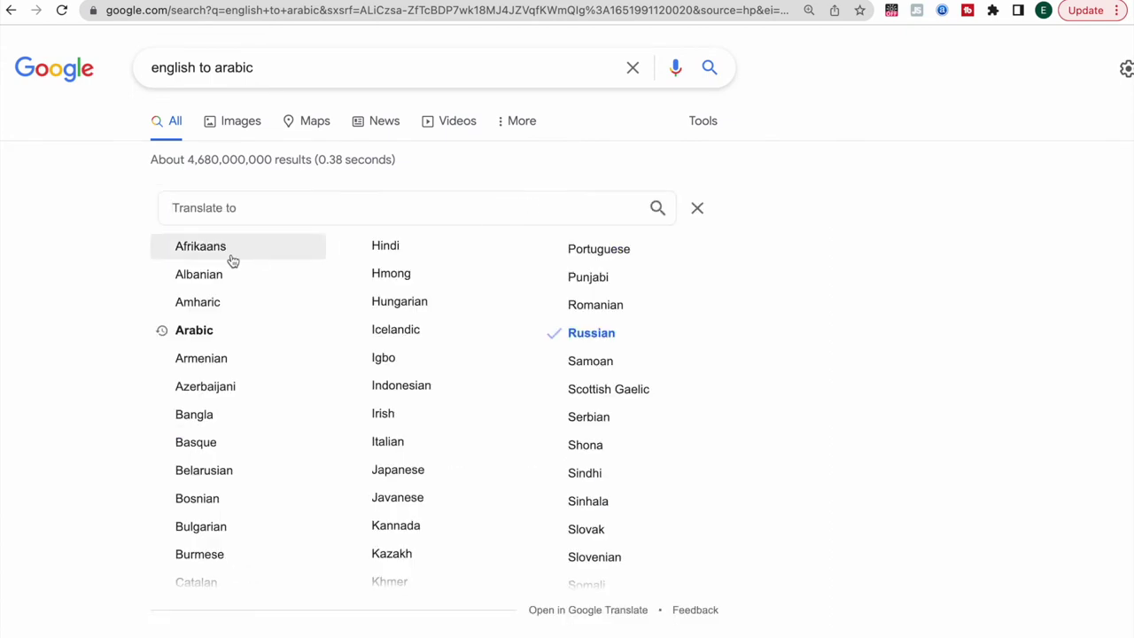
pyautogui.click(210, 332)
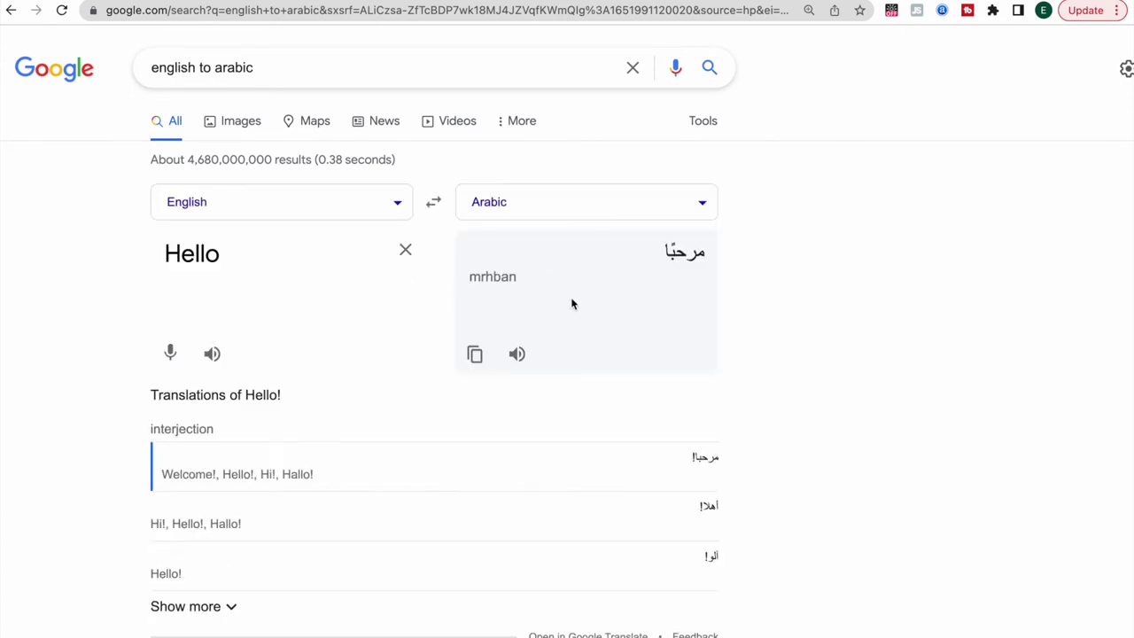
pyautogui.moveTo(621, 254); pyautogui.dragTo(714, 255)
# - Switch to Doodly and add the Arabic text "مرحبًا" in the Abstract Groovy font to the empty scene
pyautogui.click(564, 631)
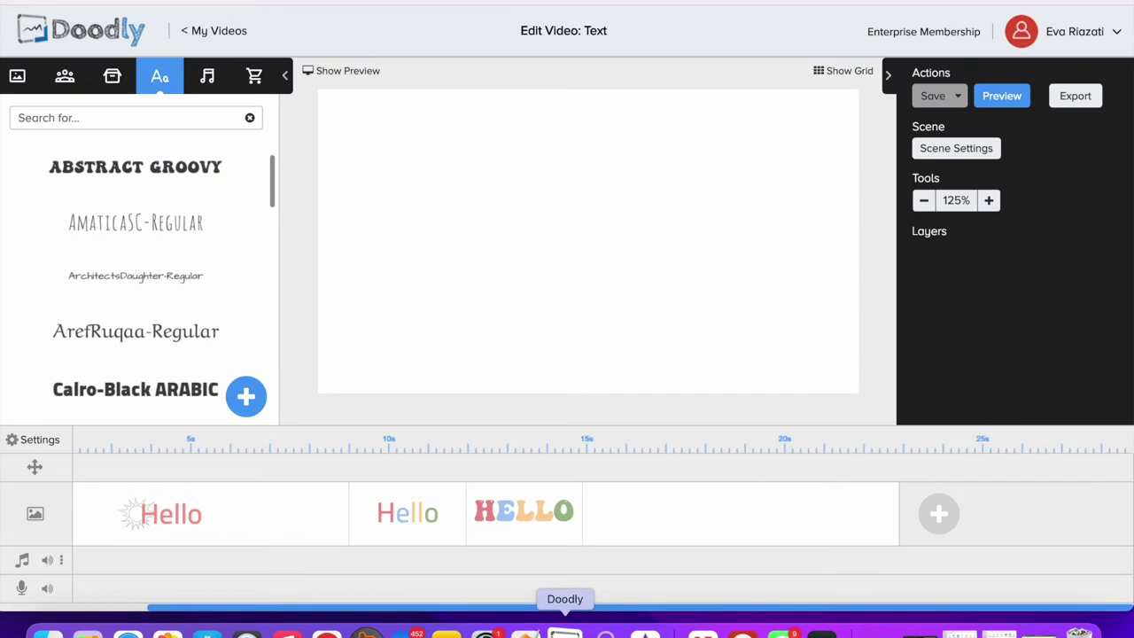
pyautogui.moveTo(183, 169); pyautogui.dragTo(267, 219)
pyautogui.doubleClick(651, 223)
pyautogui.write('مرحبا')
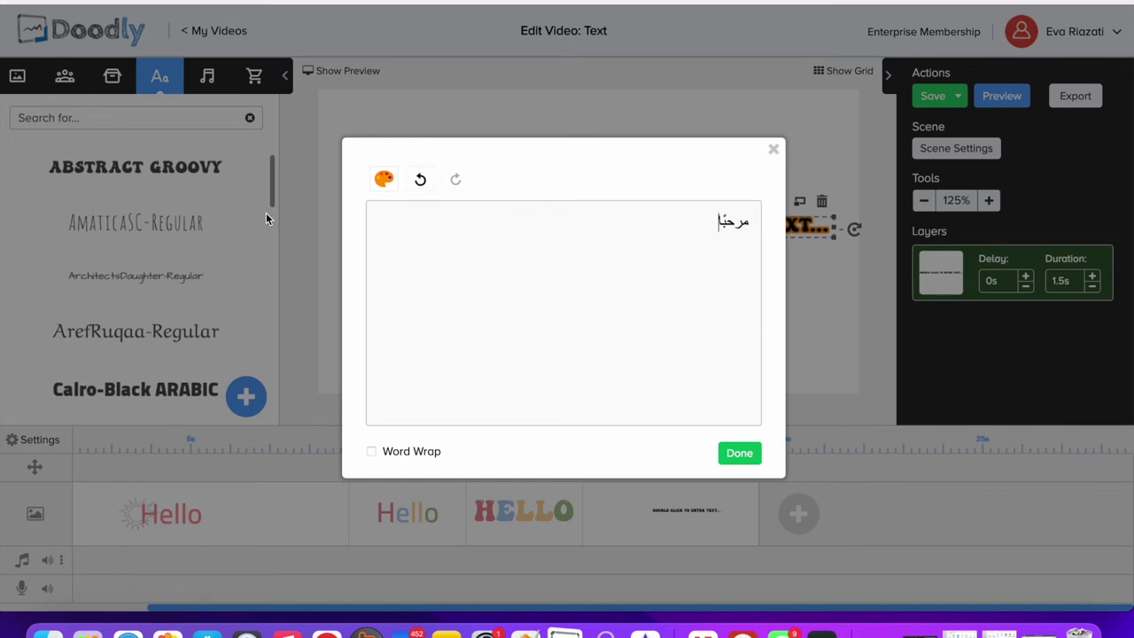
pyautogui.click(735, 454)
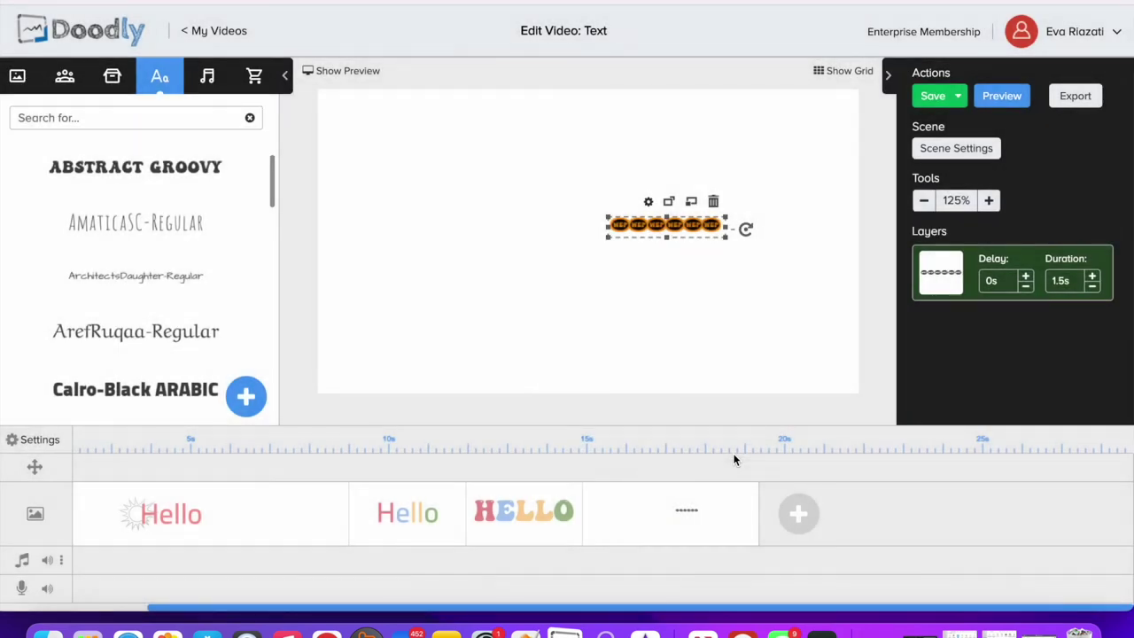
# - Enlarge the Arabic text to more than half the canvas width and place it in the upper middle of the scene
pyautogui.moveTo(610, 246); pyautogui.dragTo(415, 359)
pyautogui.click(508, 330)
pyautogui.moveTo(574, 261); pyautogui.dragTo(587, 226)
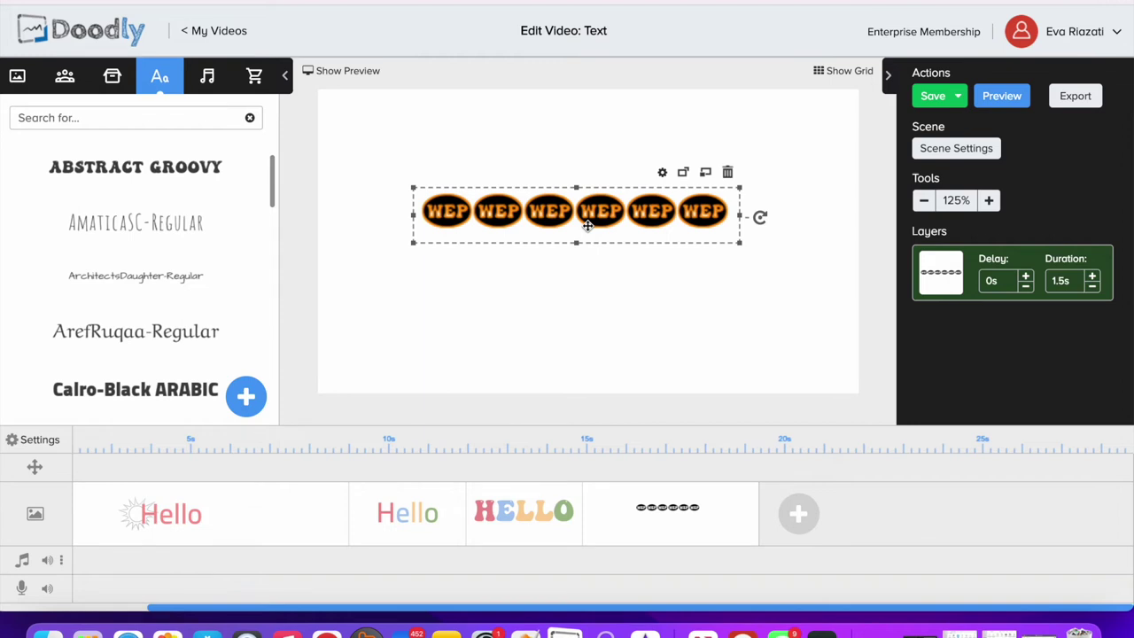
# - Replace the Arabic text's font with Cairo-Regular ARABIC
pyautogui.scroll(-3, 144, 361)
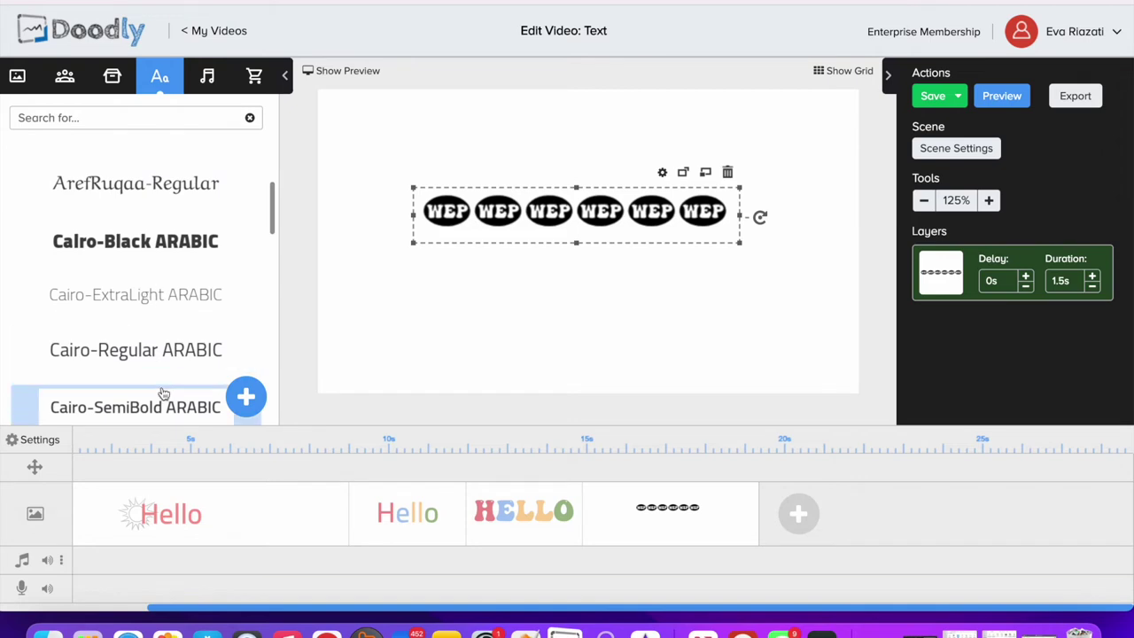
pyautogui.scroll(-3, 162, 391)
pyautogui.scroll(2, 162, 396)
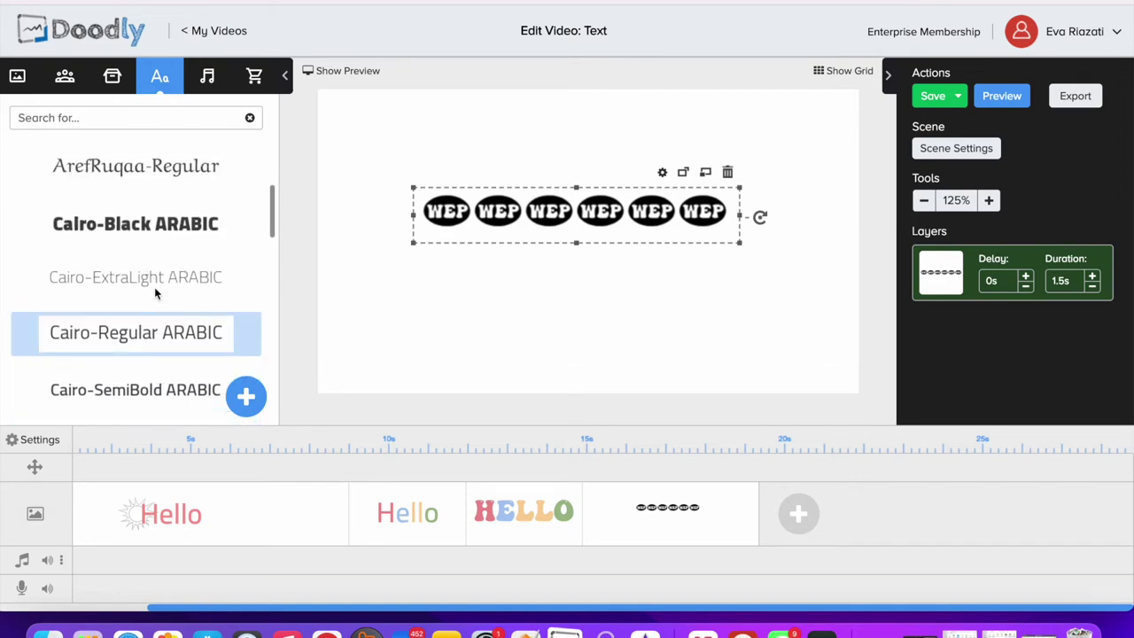
pyautogui.moveTo(144, 344); pyautogui.dragTo(576, 213)
pyautogui.click(610, 328)
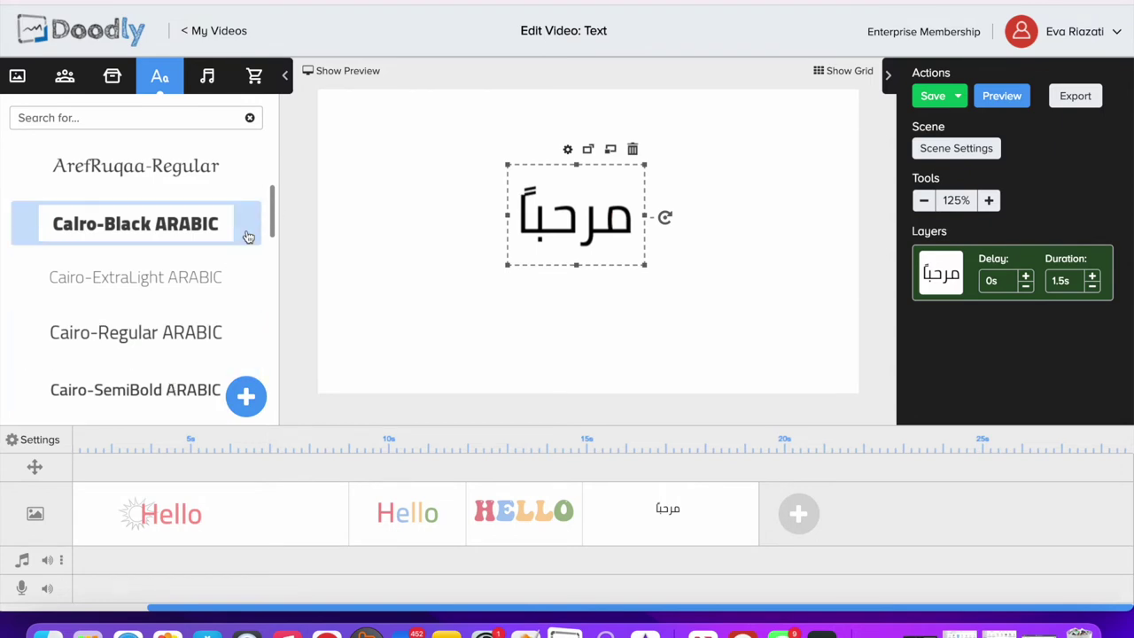
# - Switch to the browser and search the web in a new tab for "free arabic fonts for commercial use"
pyautogui.scroll(3, 268, 204)
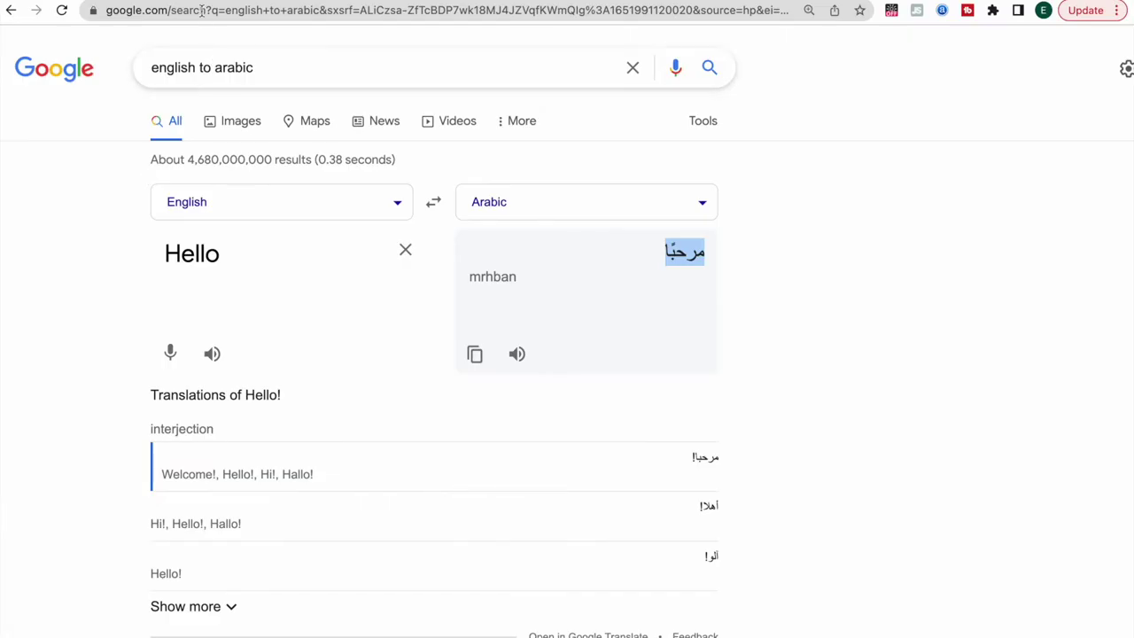
pyautogui.press('super+t')
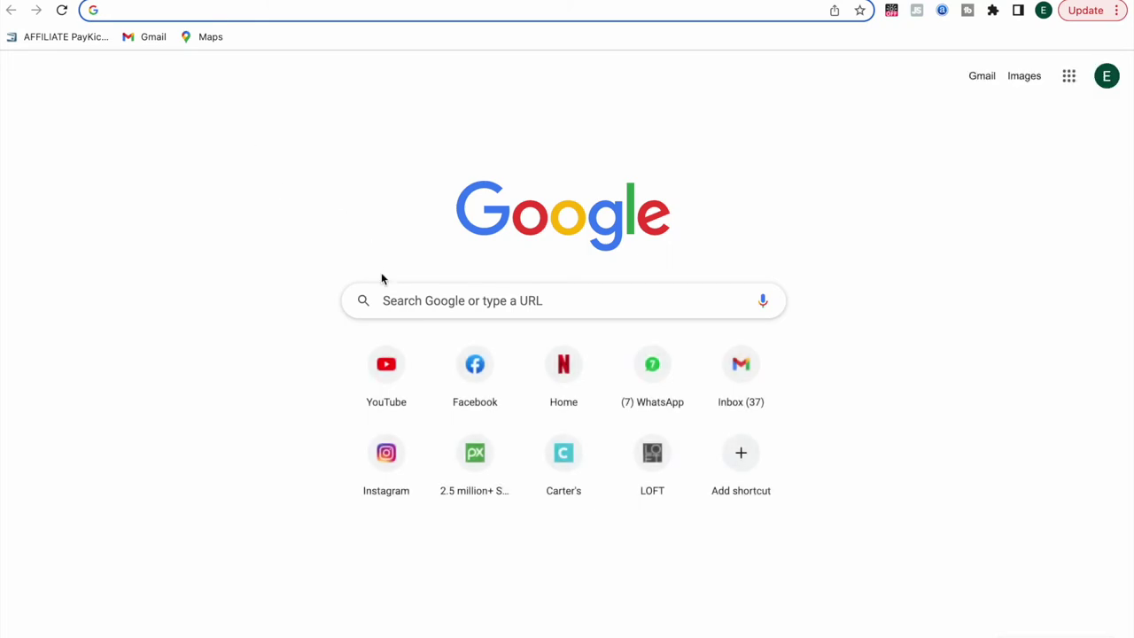
pyautogui.write('free arabic fonts for commercial use')
pyautogui.press('Return')
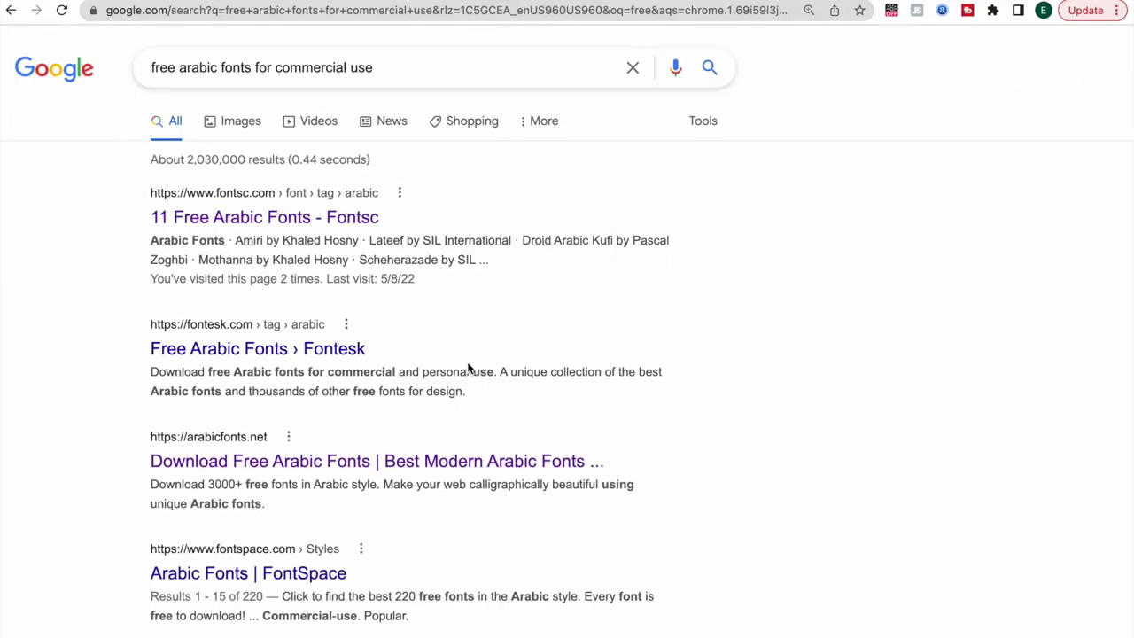
# - Look through the search results for free Arabic font sites and open the Fontsov.com Arabic fonts page
pyautogui.scroll(-6, 327, 507)
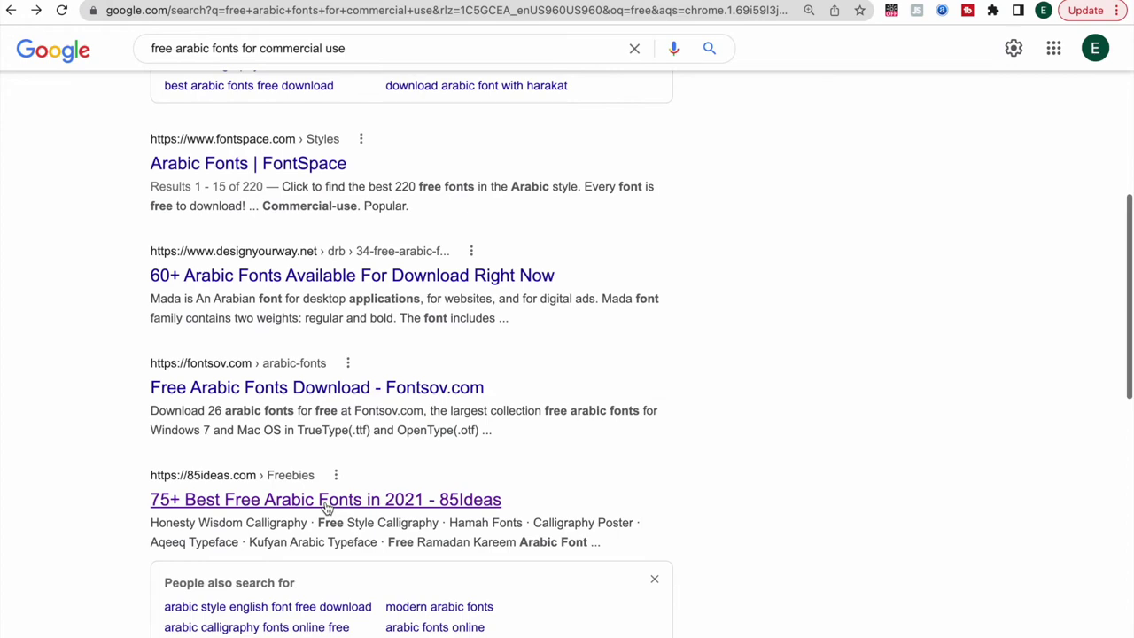
pyautogui.scroll(1, 327, 506)
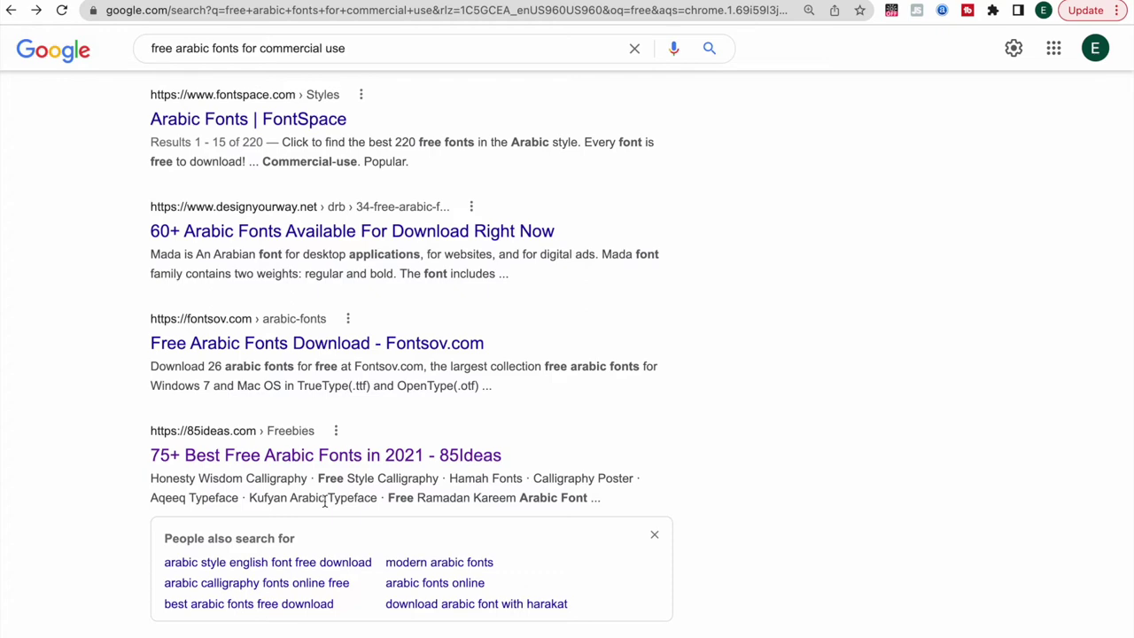
pyautogui.scroll(-5, 324, 500)
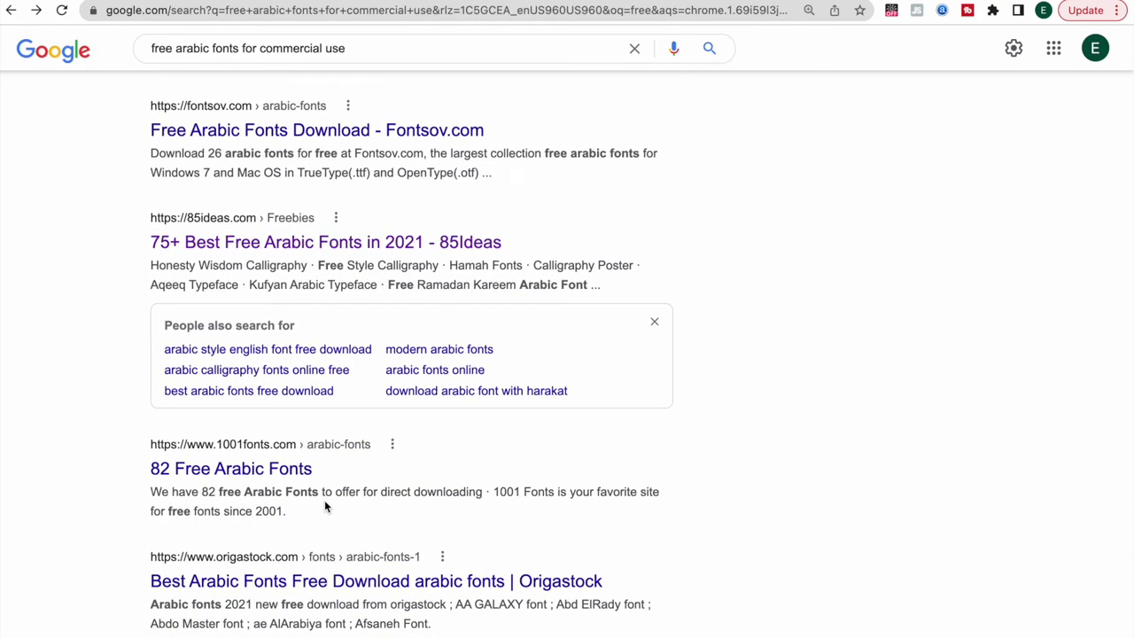
pyautogui.scroll(-6, 324, 500)
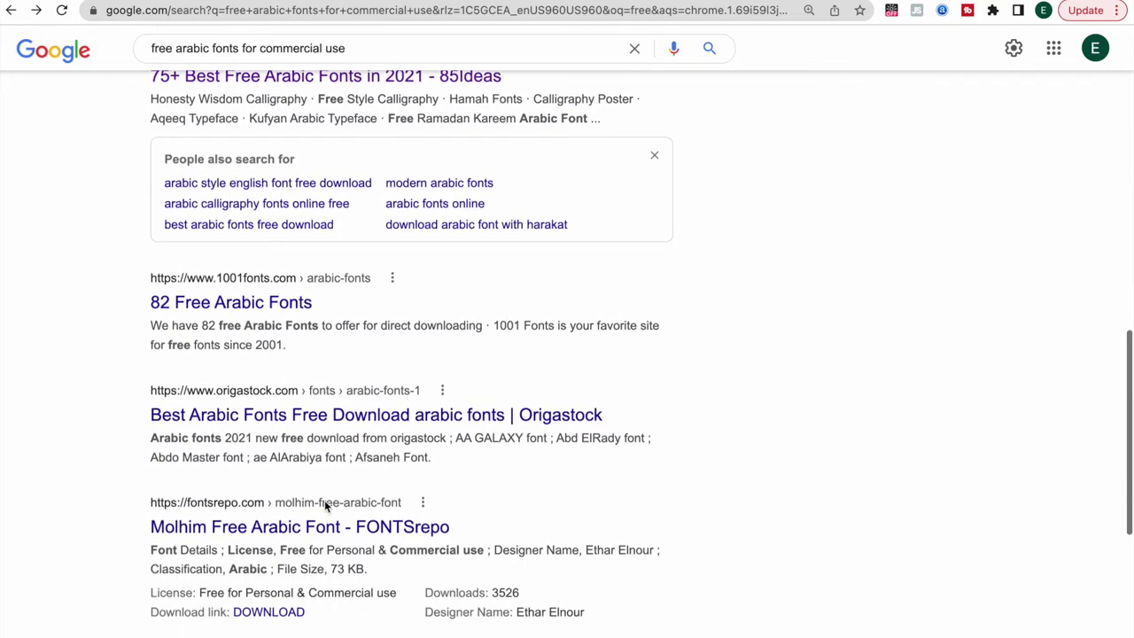
pyautogui.scroll(5, 325, 504)
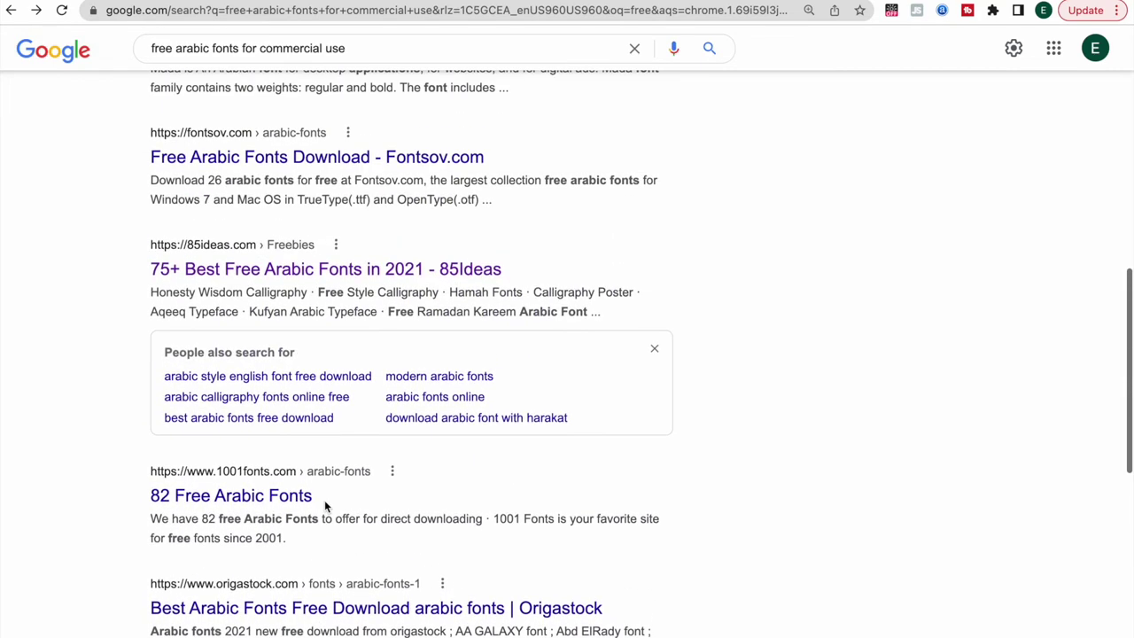
pyautogui.scroll(-1, 325, 506)
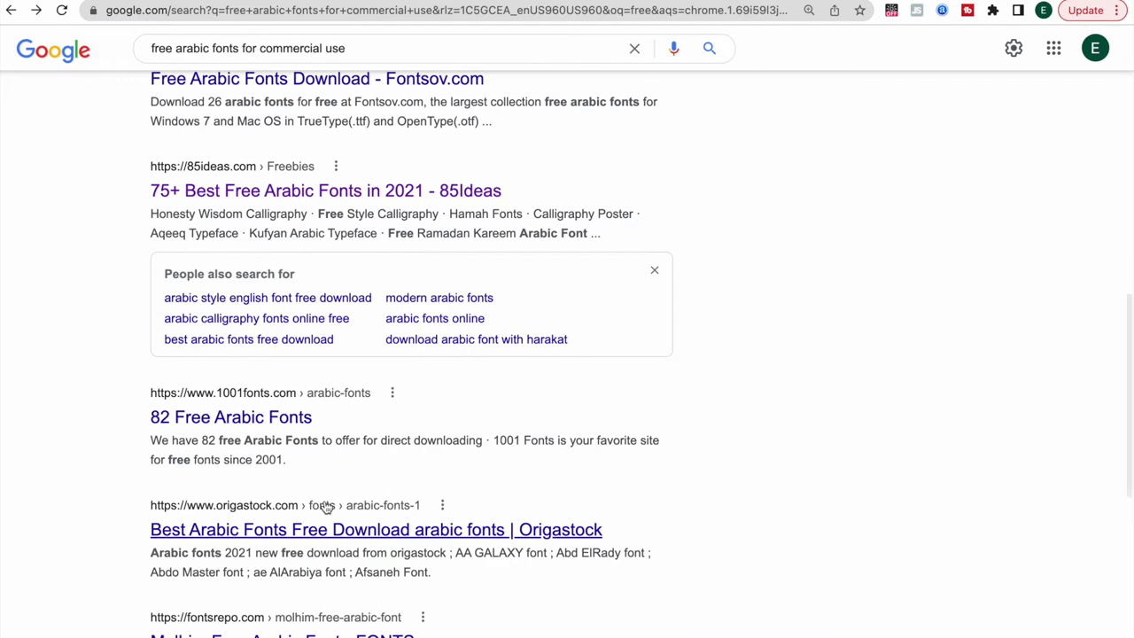
pyautogui.scroll(6, 324, 503)
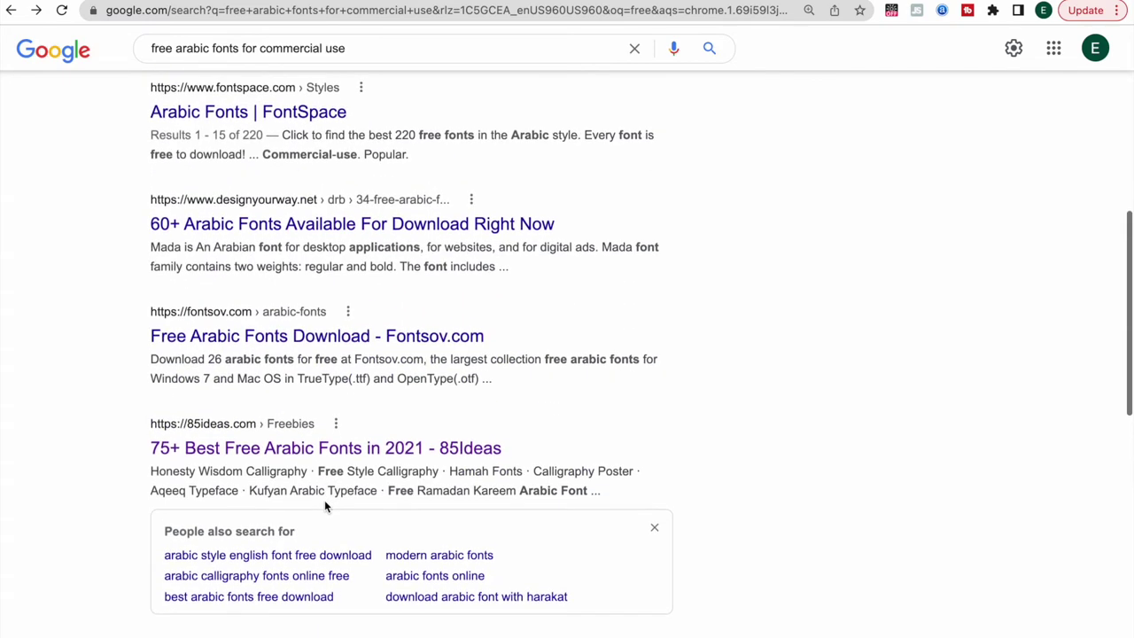
pyautogui.click(292, 335)
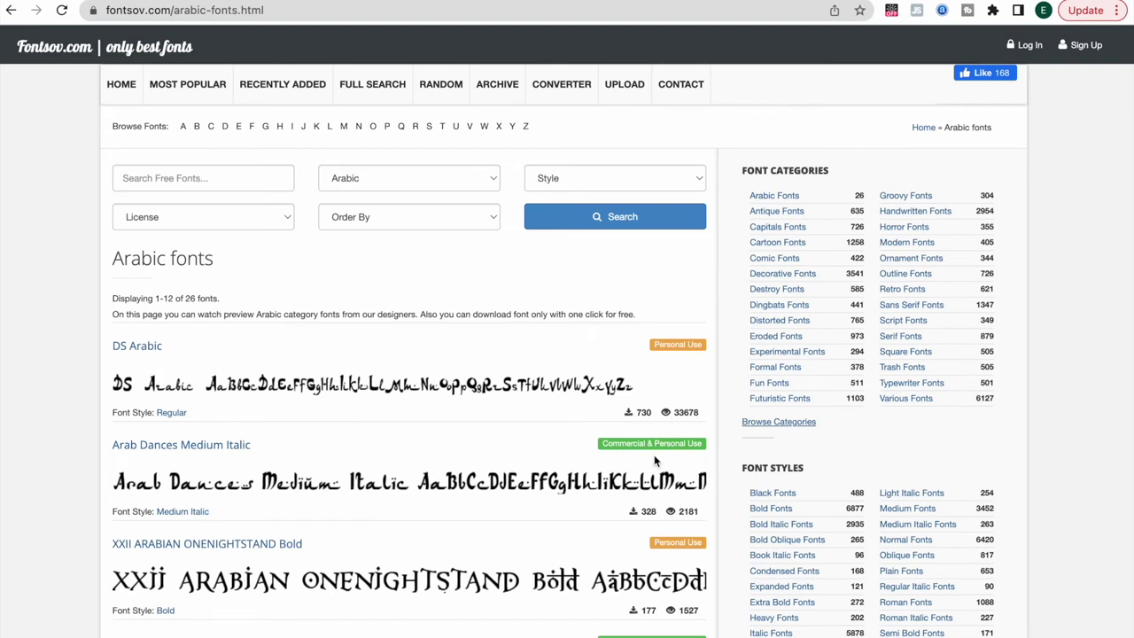
# - Examine the Arabic fonts and their license labels on Fontsov.com, and return to the search results
pyautogui.scroll(-3, 687, 458)
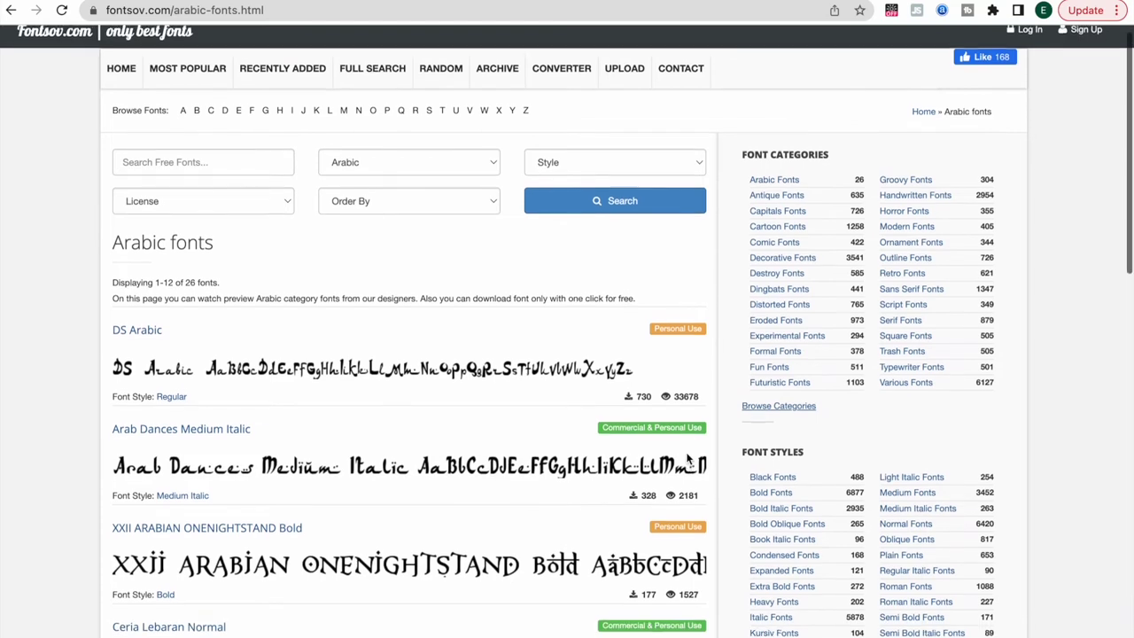
pyautogui.scroll(-5, 687, 458)
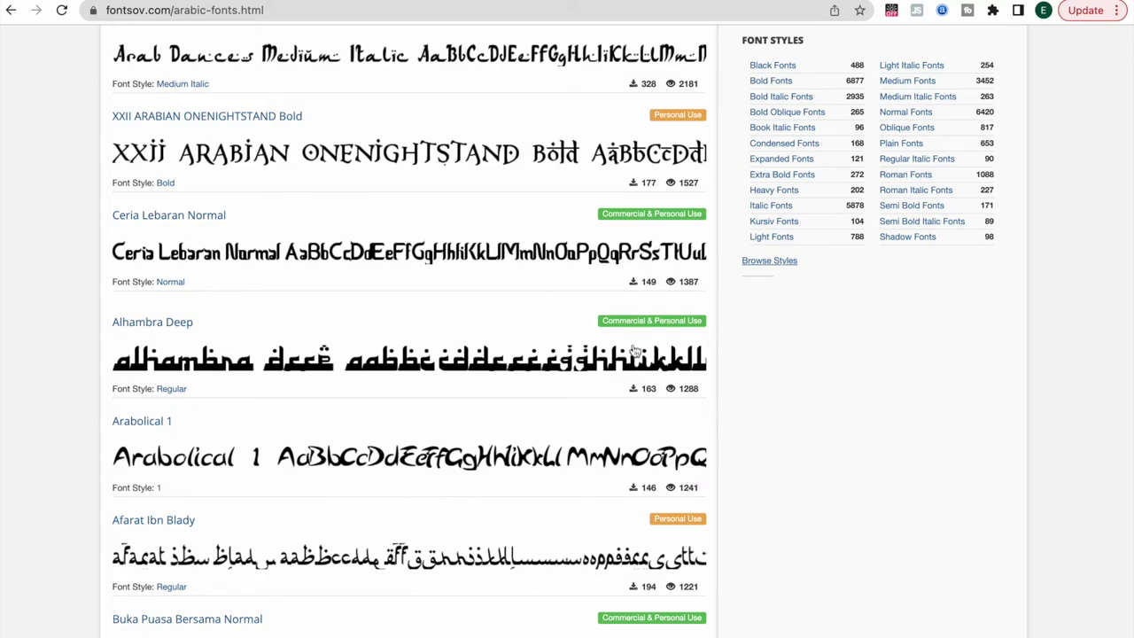
pyautogui.hscroll(-5, 596, 297)
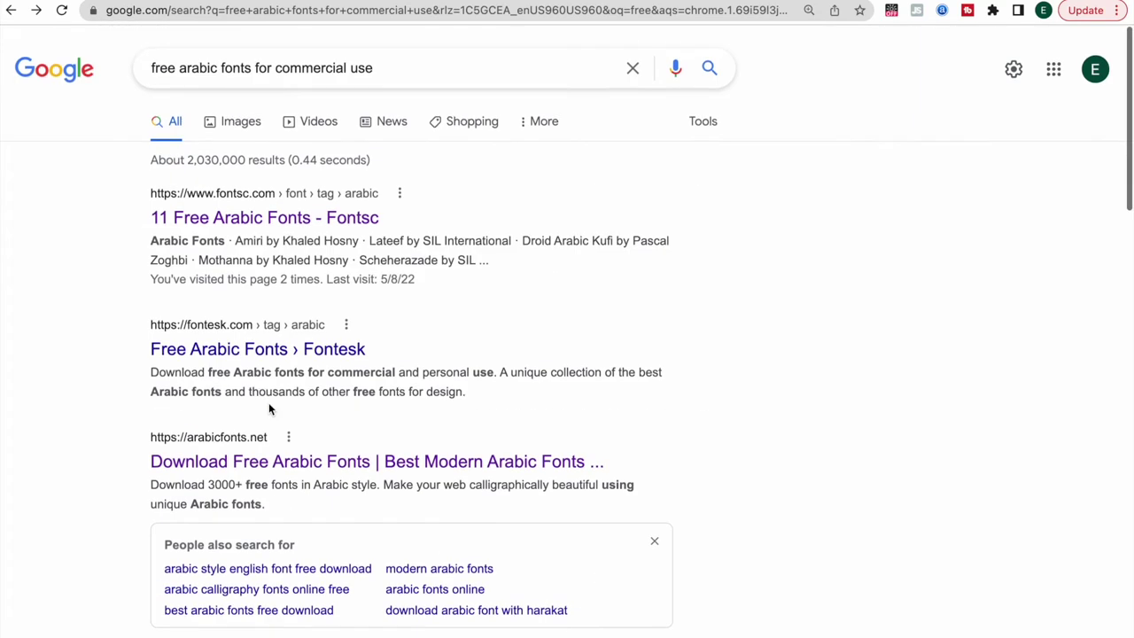
# - Open the Fontsc page of free Arabic fonts and review the listed fonts and their commercial-use licenses
pyautogui.click(271, 219)
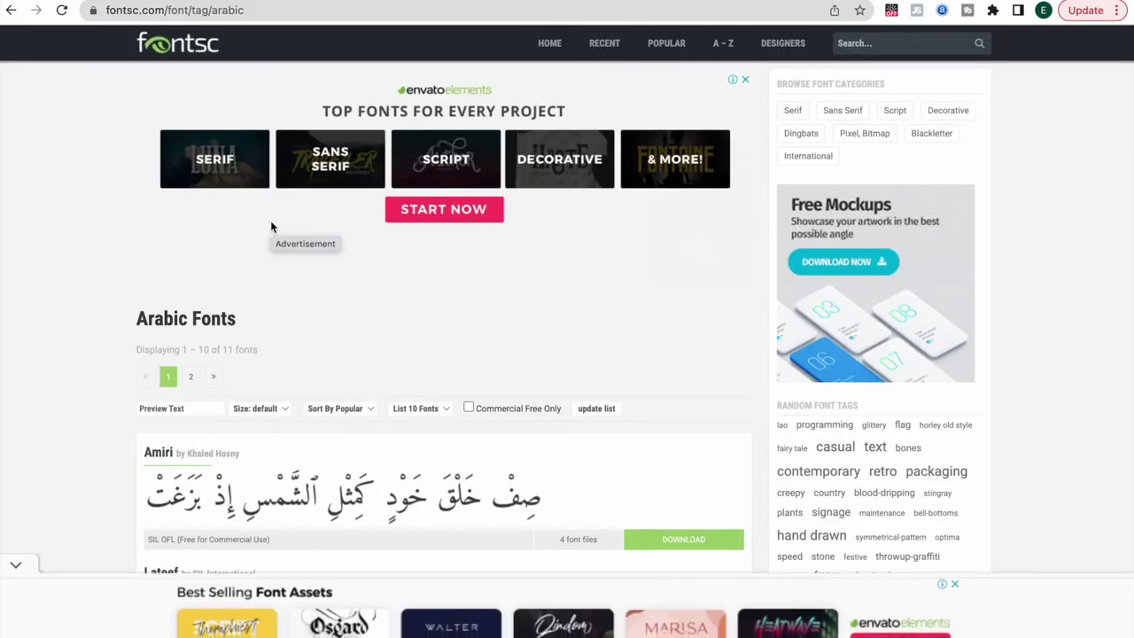
pyautogui.scroll(-3, 271, 227)
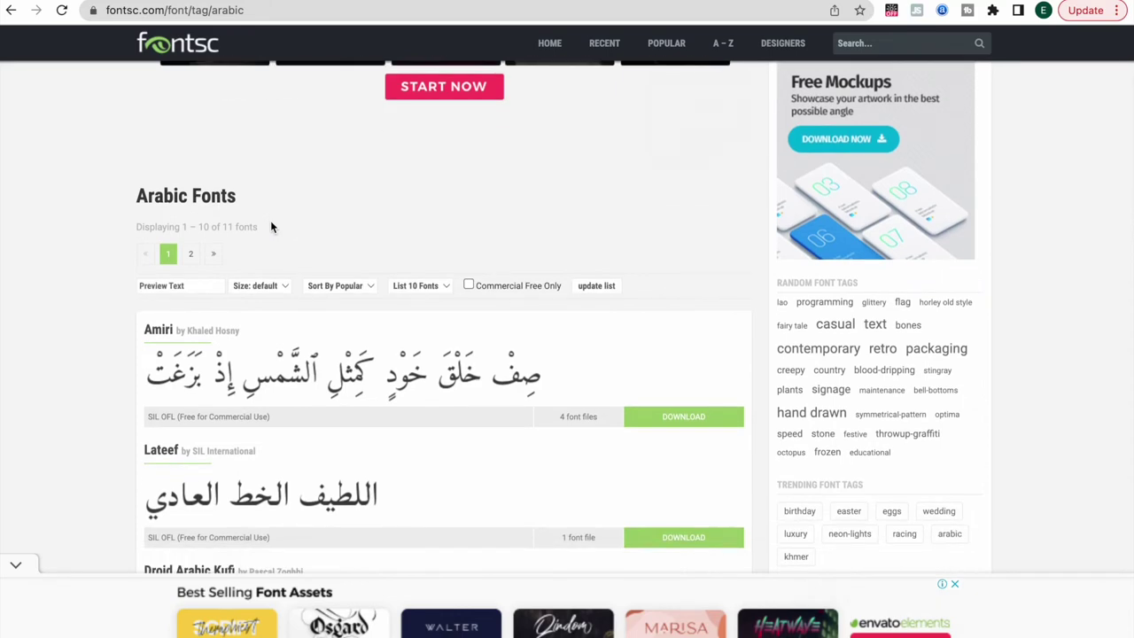
pyautogui.scroll(-8, 271, 227)
pyautogui.scroll(-8, 272, 227)
pyautogui.scroll(4, 270, 220)
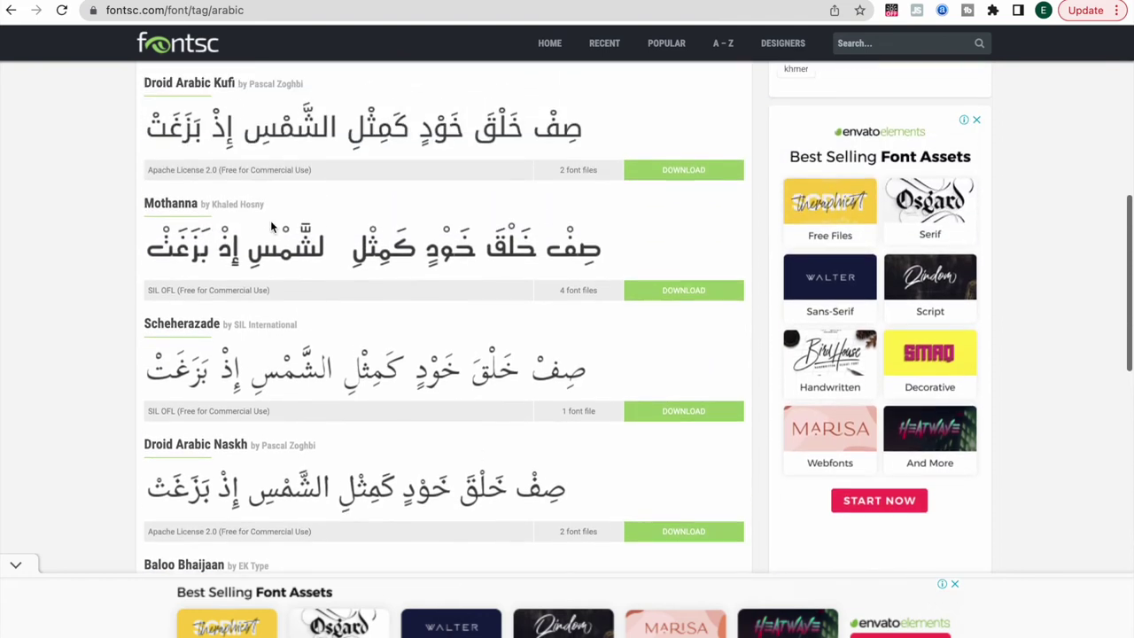
pyautogui.scroll(-2, 259, 264)
pyautogui.scroll(-3, 259, 264)
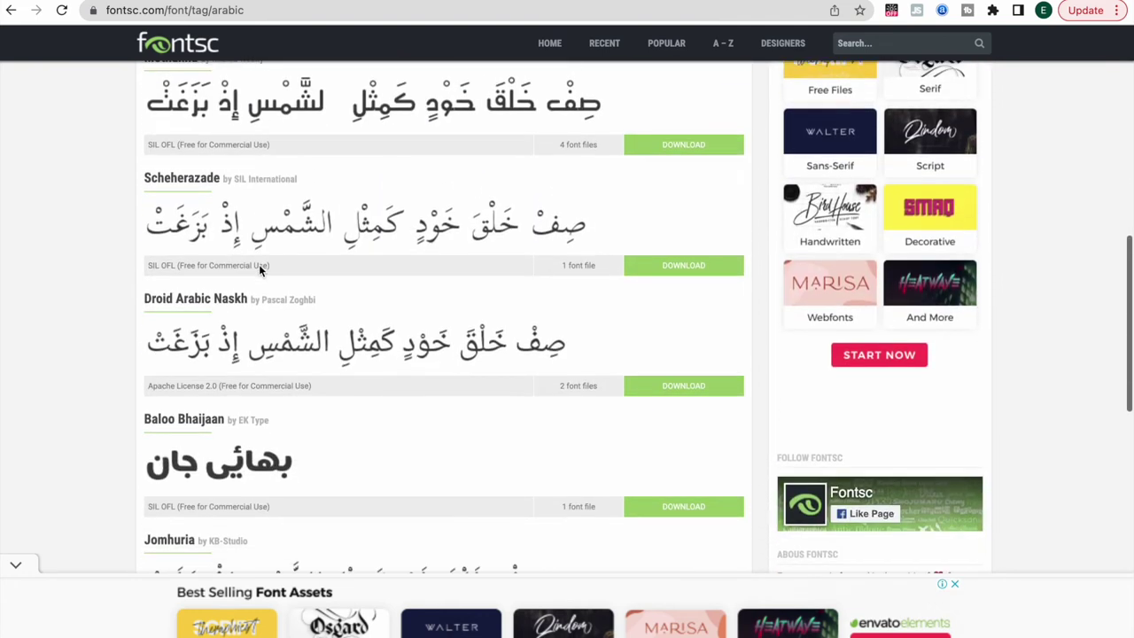
pyautogui.scroll(-4, 259, 264)
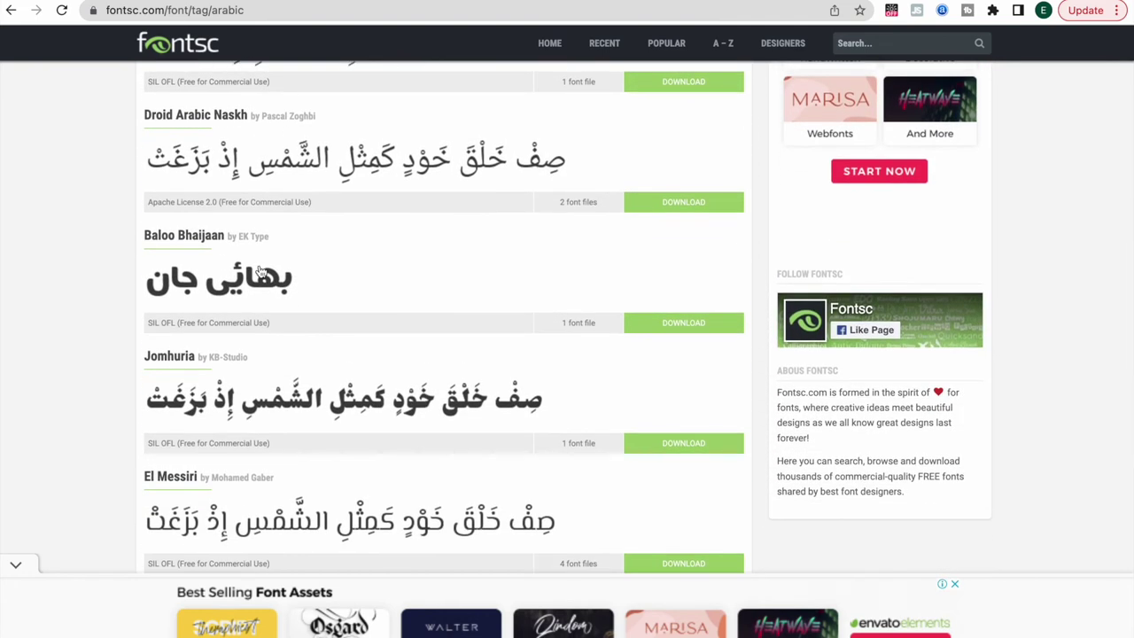
# - Download the Thabit font from the second page of Fontsc's Arabic fonts list
pyautogui.scroll(-6, 259, 273)
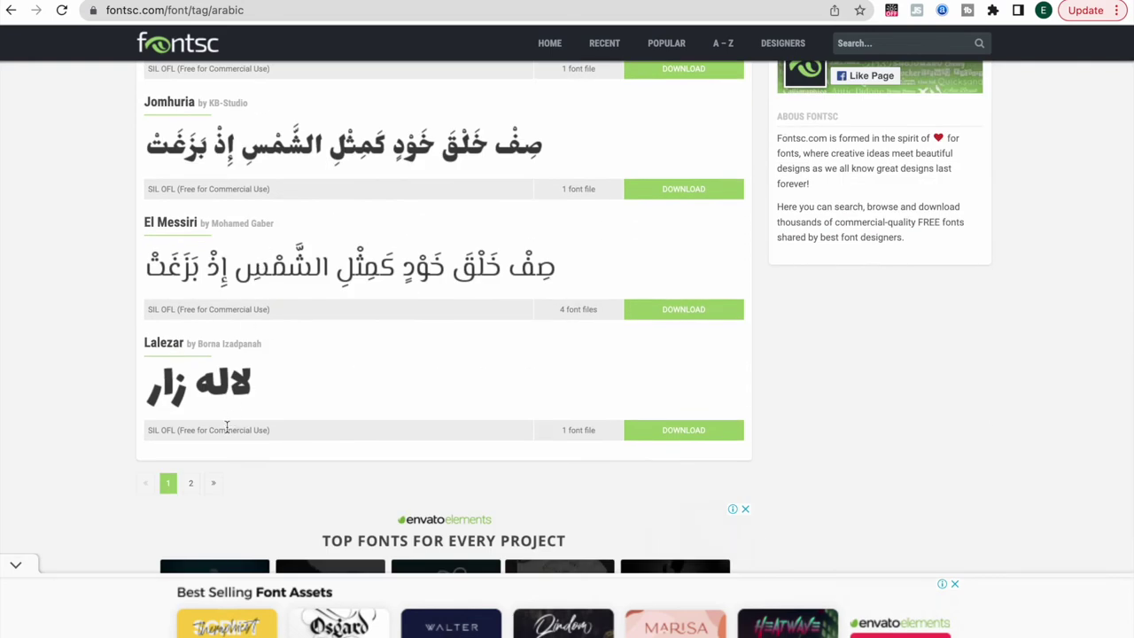
pyautogui.click(191, 483)
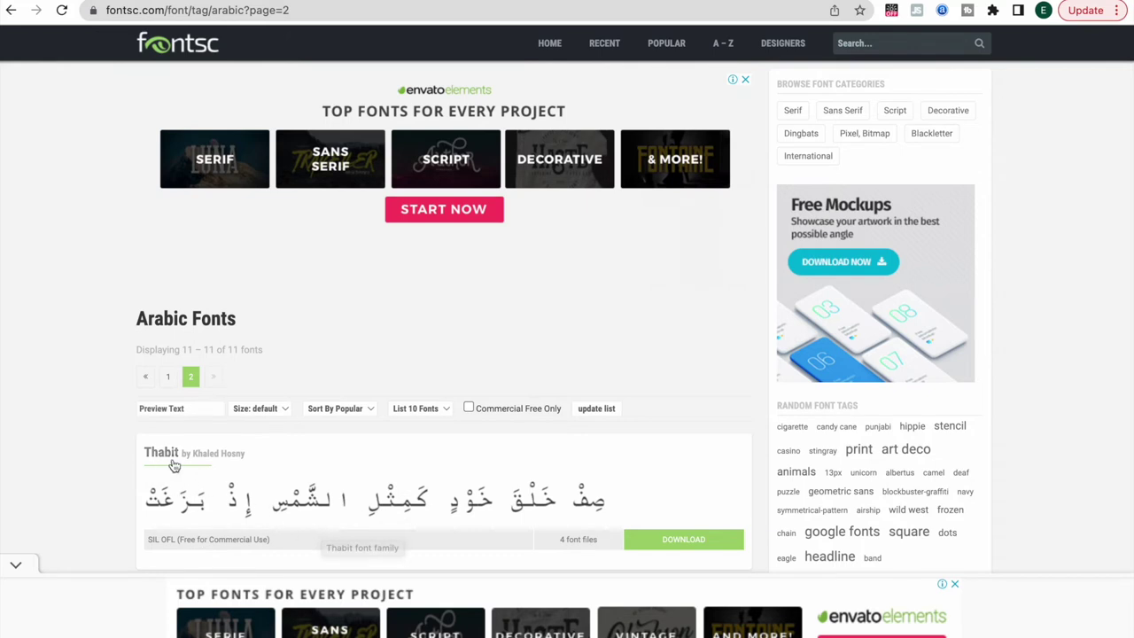
pyautogui.click(663, 542)
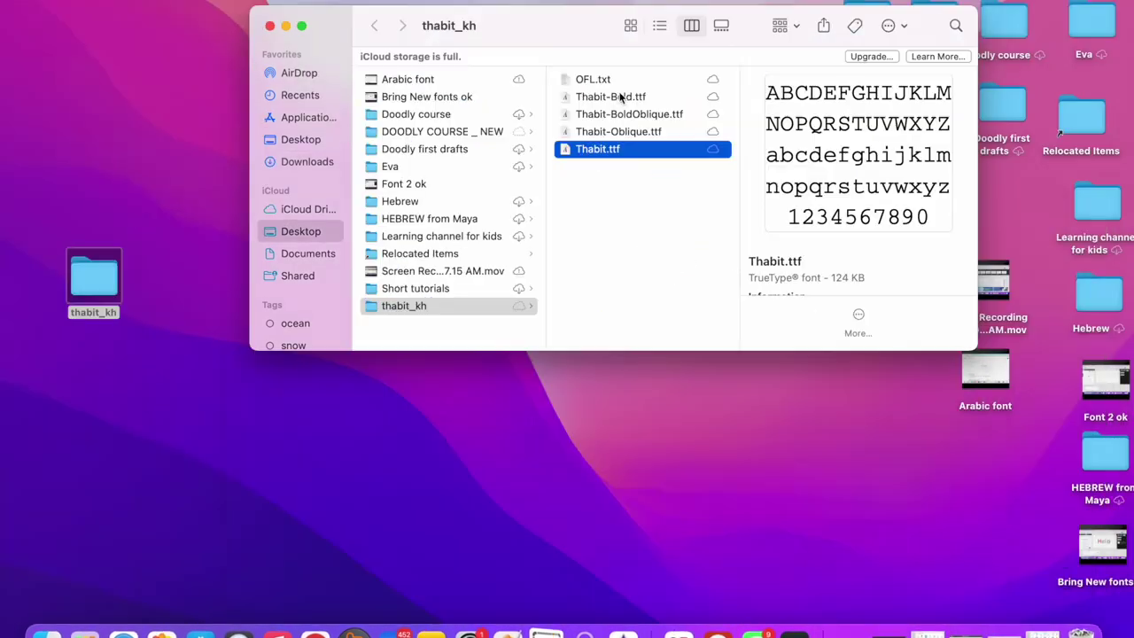
# - Preview the Thabit font variants in the thabit_kh folder, including Thabit-Bold.ttf and Thabit.ttf
pyautogui.click(617, 98)
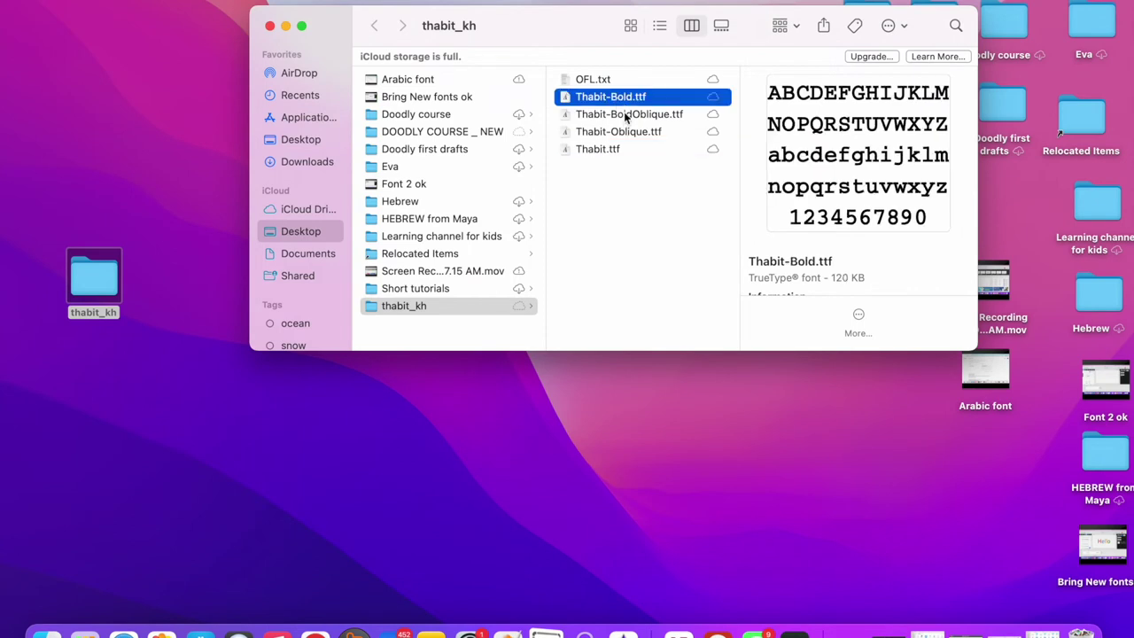
pyautogui.click(624, 112)
pyautogui.click(624, 98)
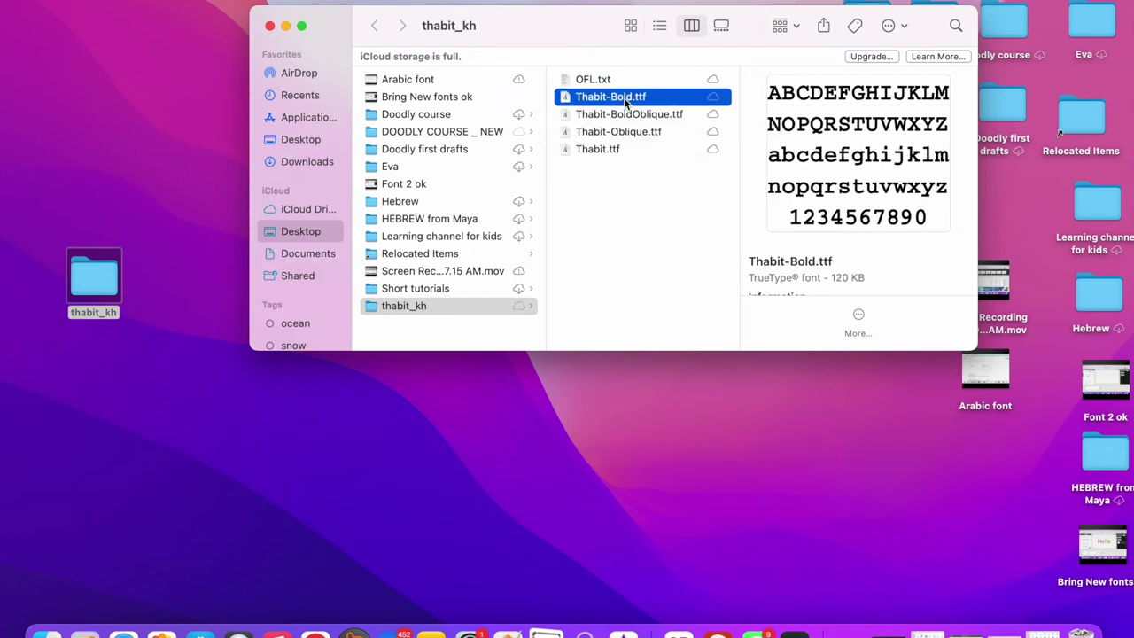
pyautogui.click(620, 151)
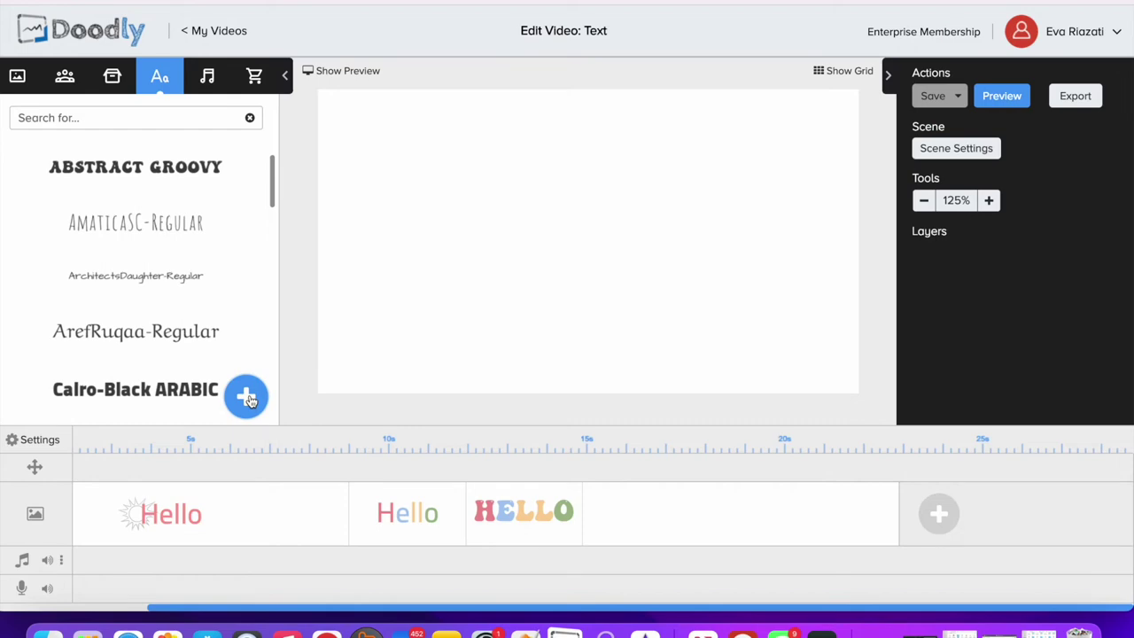
# - In Doodly, upload Thabit.ttf from the thabit_kh folder on the Desktop as a new font titled "Thabit Arabic"
pyautogui.click(248, 398)
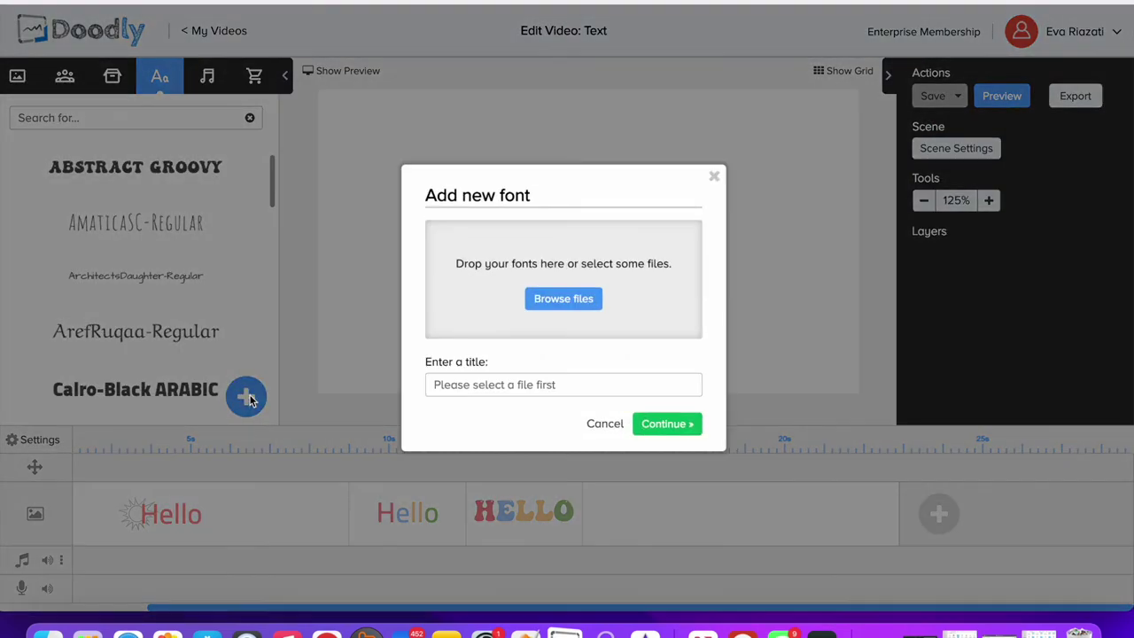
pyautogui.click(549, 310)
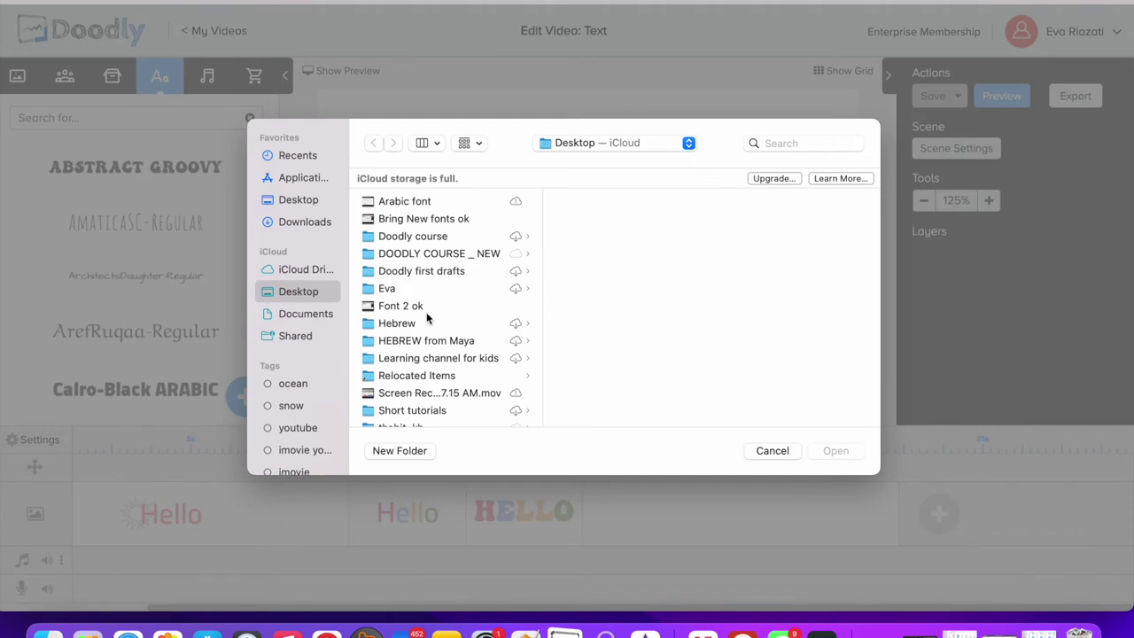
pyautogui.scroll(-2, 422, 339)
pyautogui.click(483, 410)
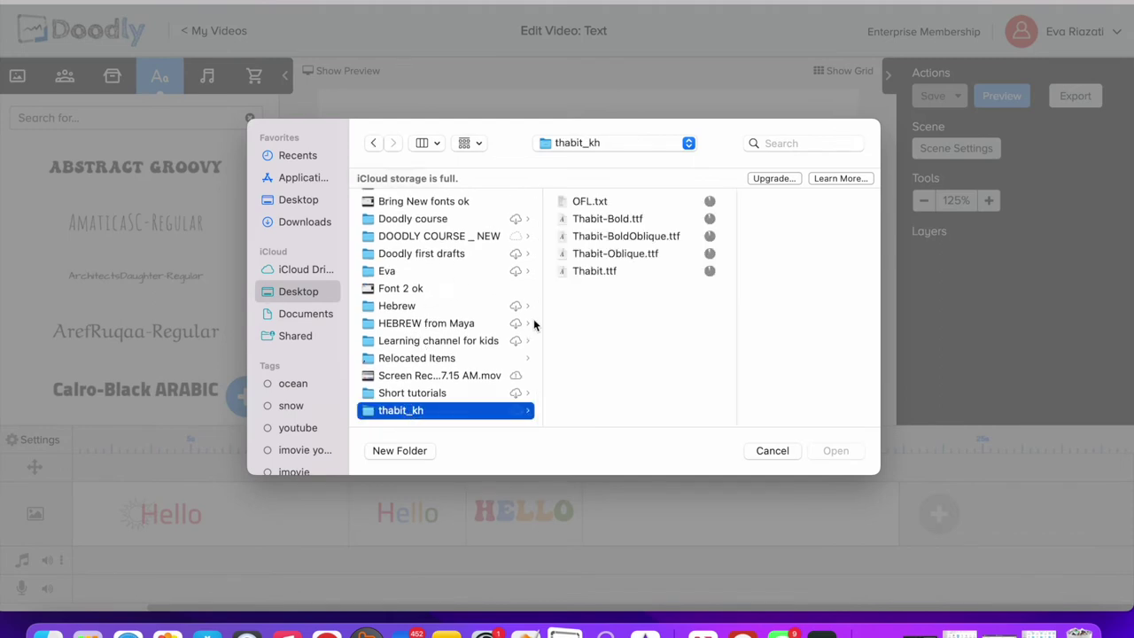
pyautogui.click(610, 270)
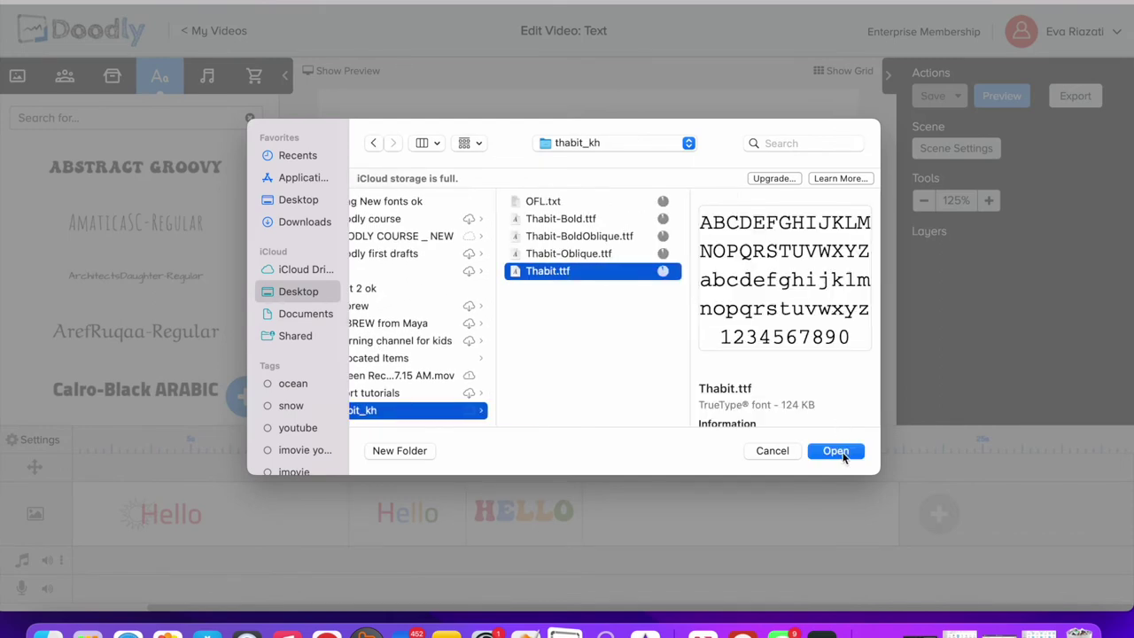
pyautogui.click(835, 450)
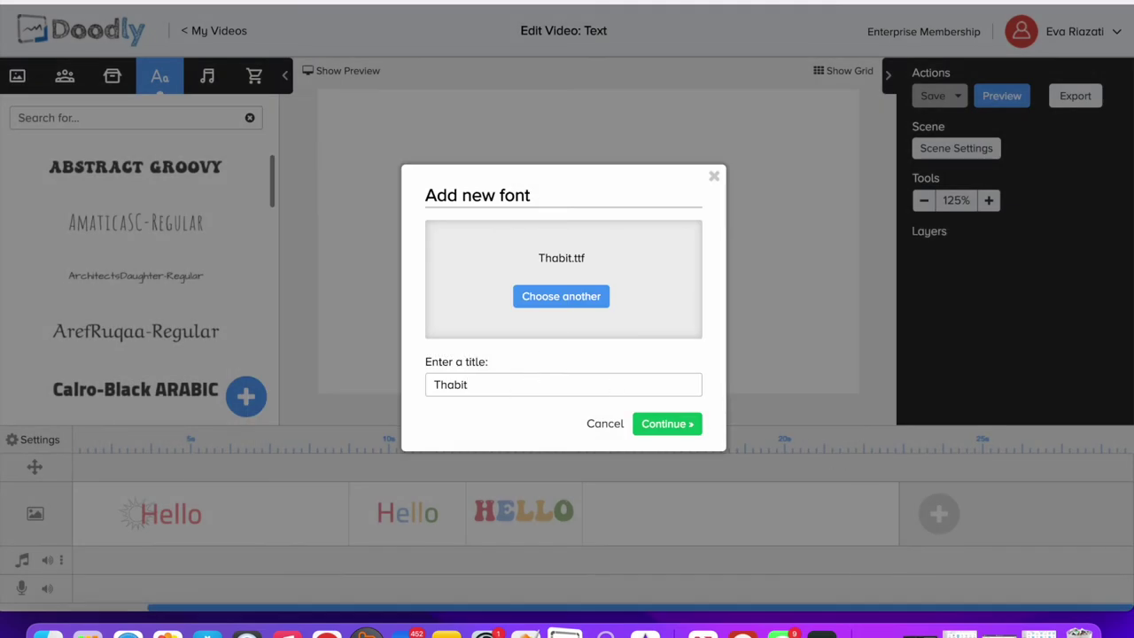
pyautogui.write('Arabic')
pyautogui.click(669, 426)
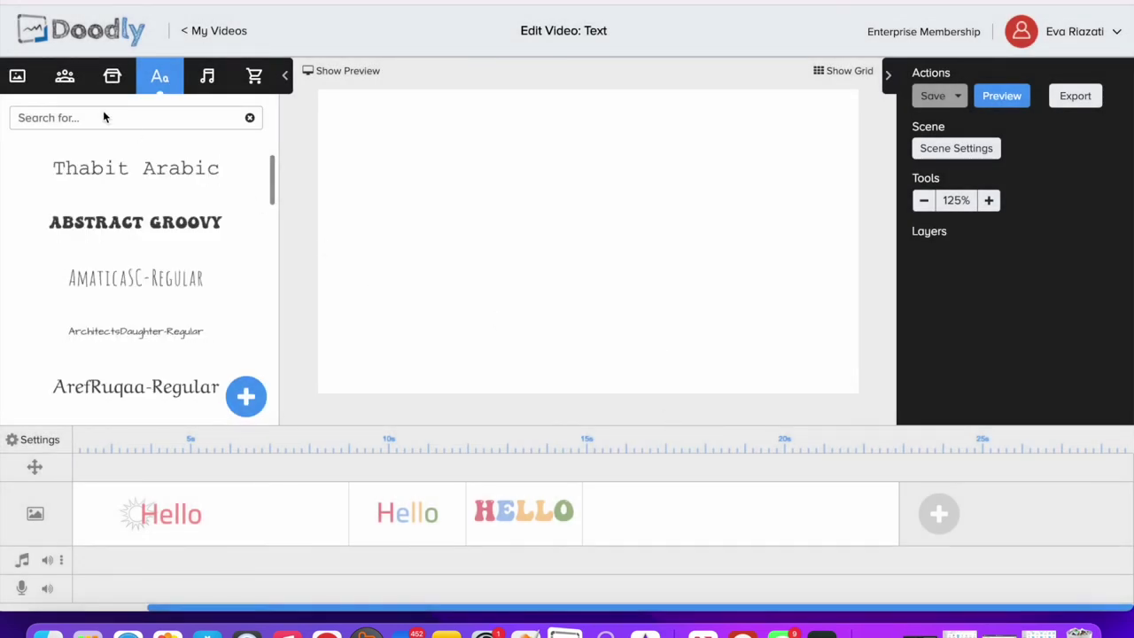
# - Add a Thabit Arabic text object to the empty scene and set its text to "مرحبًا"
pyautogui.moveTo(116, 169); pyautogui.dragTo(577, 174)
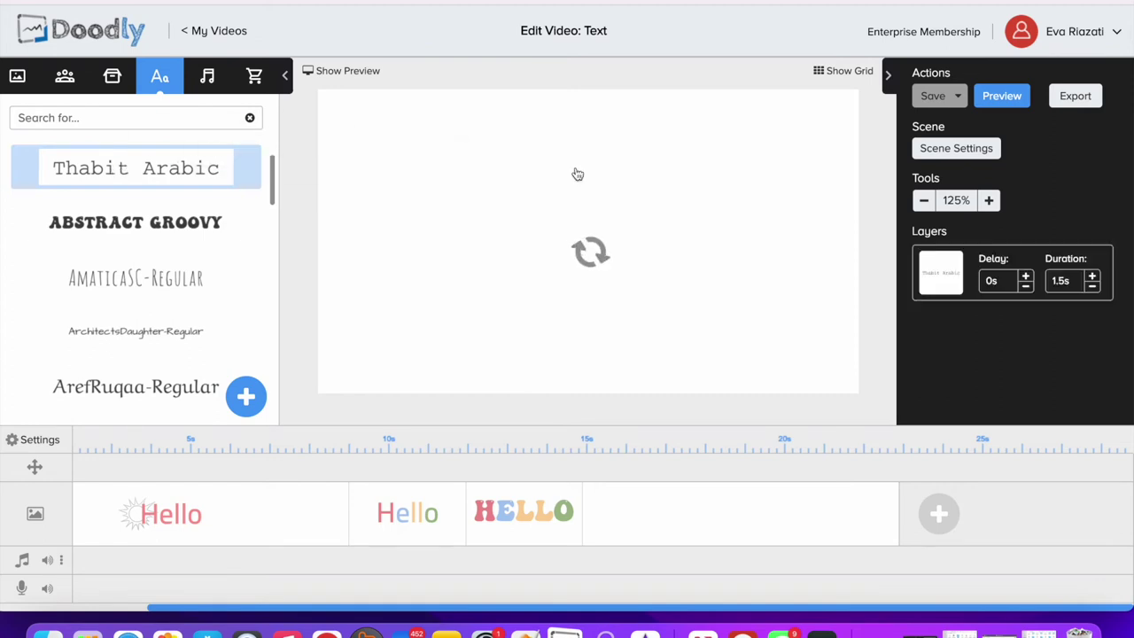
pyautogui.doubleClick(576, 173)
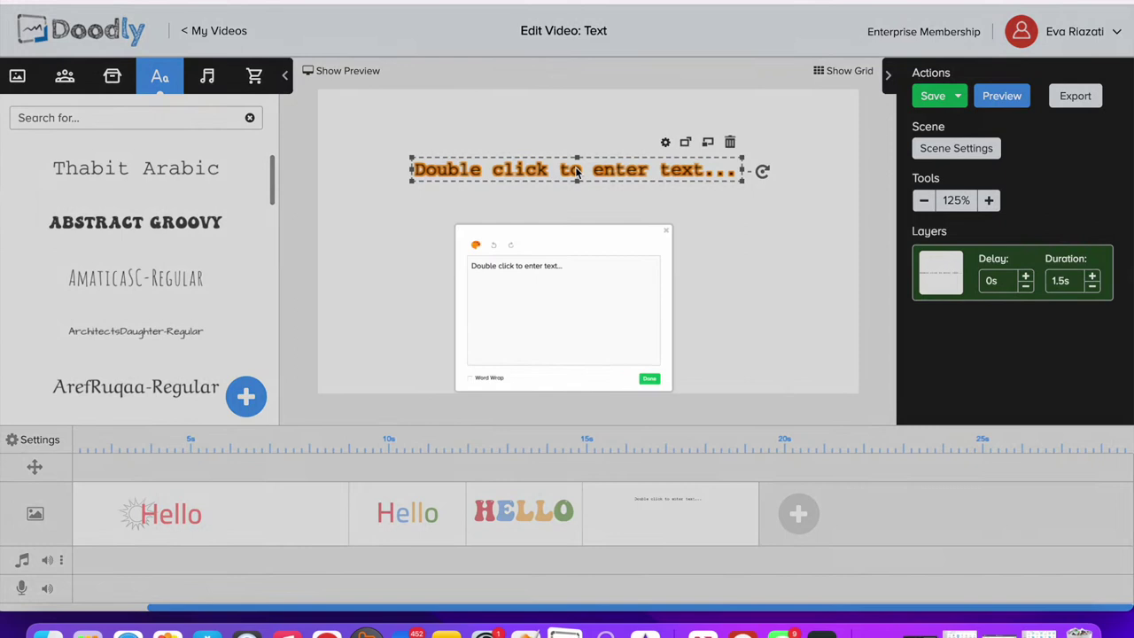
pyautogui.moveTo(564, 222); pyautogui.dragTo(304, 198)
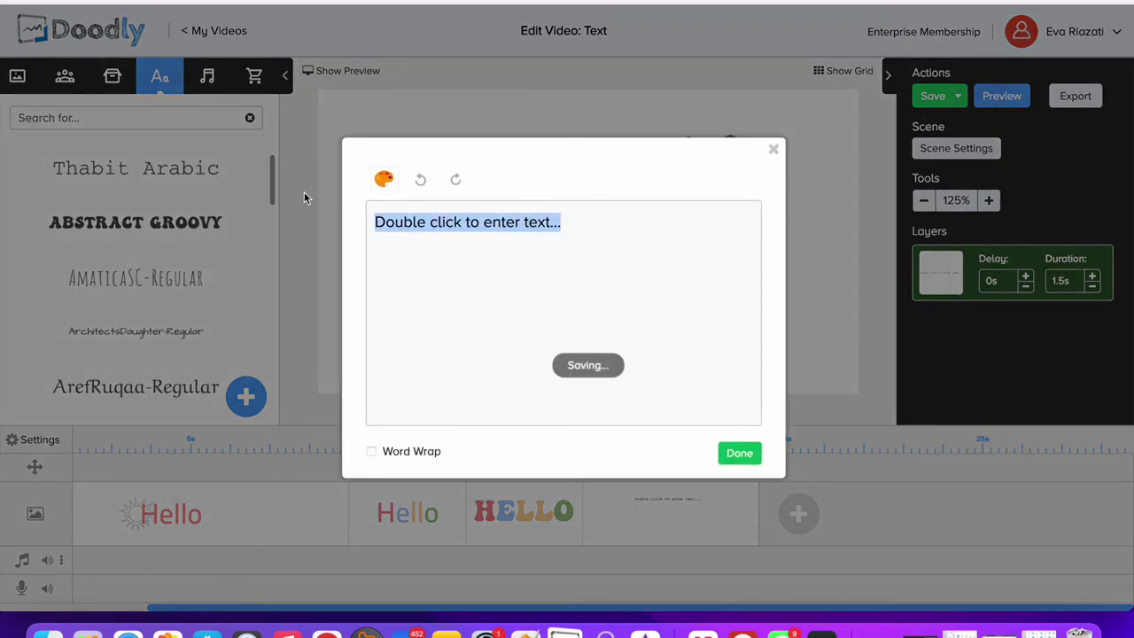
pyautogui.write('مرحبًا')
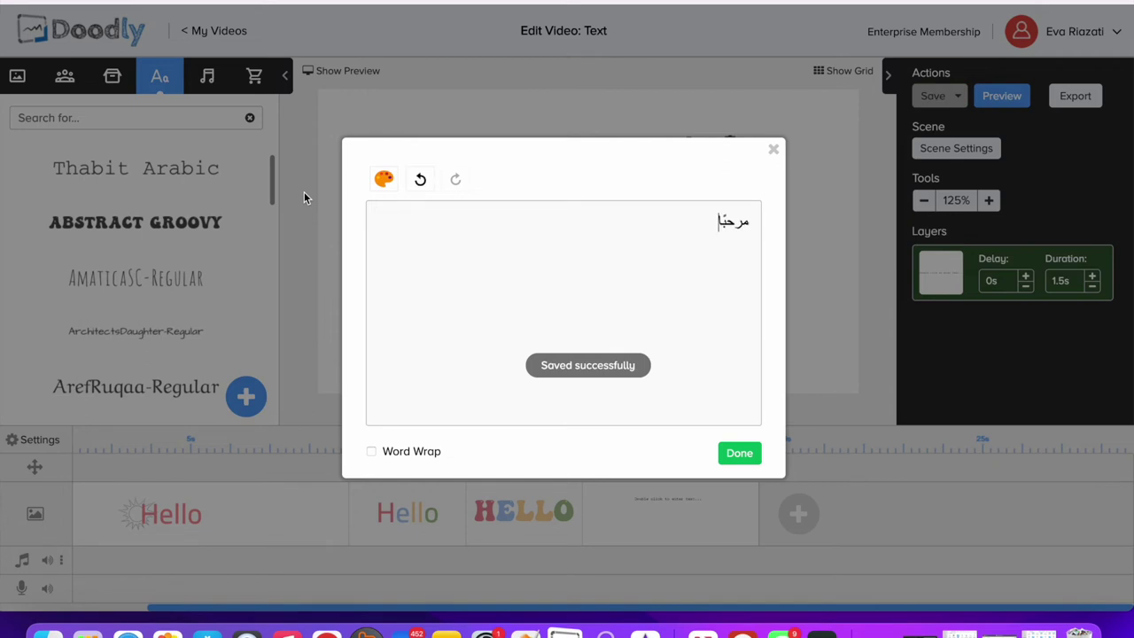
pyautogui.click(741, 453)
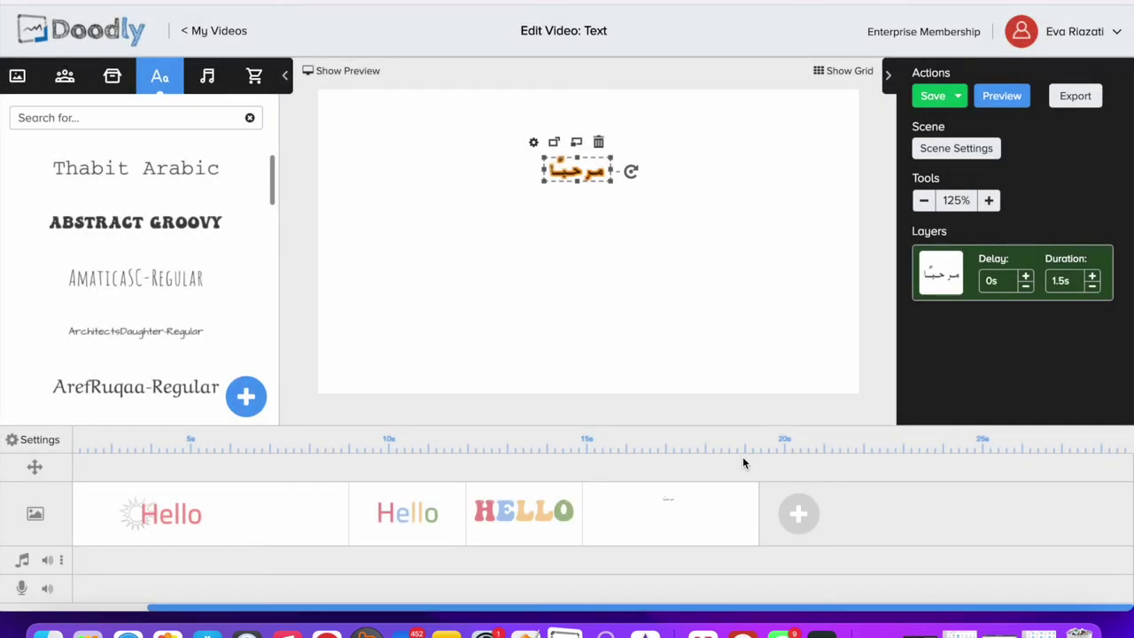
# - Move the Arabic greeting toward the middle of the canvas and resize it to about 514 by 176 px
pyautogui.moveTo(545, 181); pyautogui.dragTo(399, 334)
pyautogui.moveTo(436, 212); pyautogui.dragTo(529, 256)
pyautogui.moveTo(705, 204); pyautogui.dragTo(787, 171)
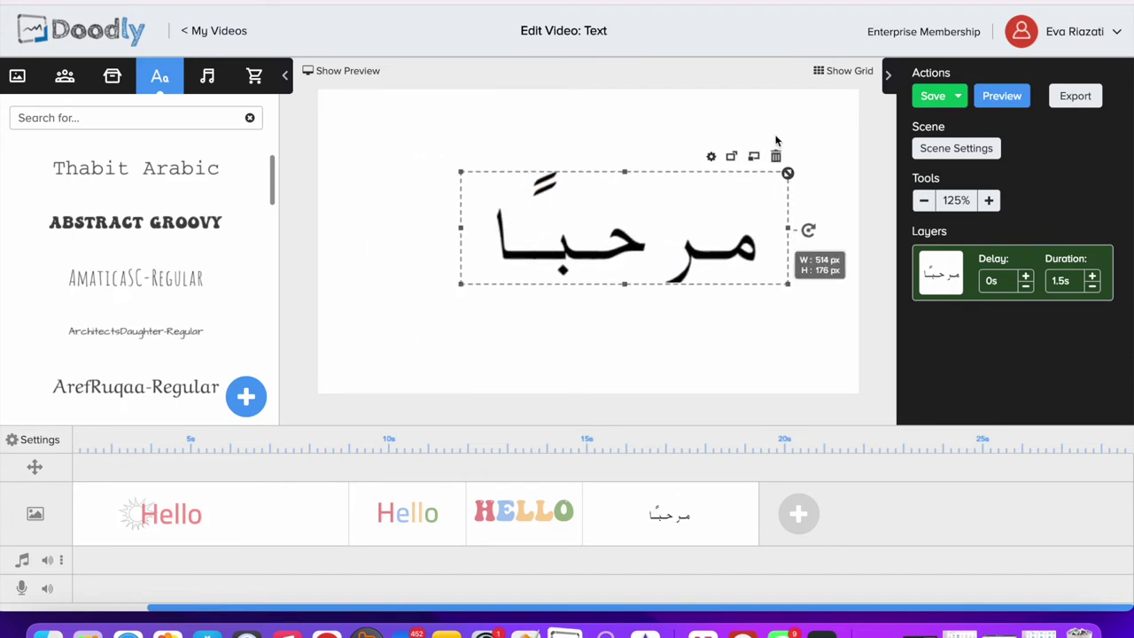
pyautogui.click(645, 341)
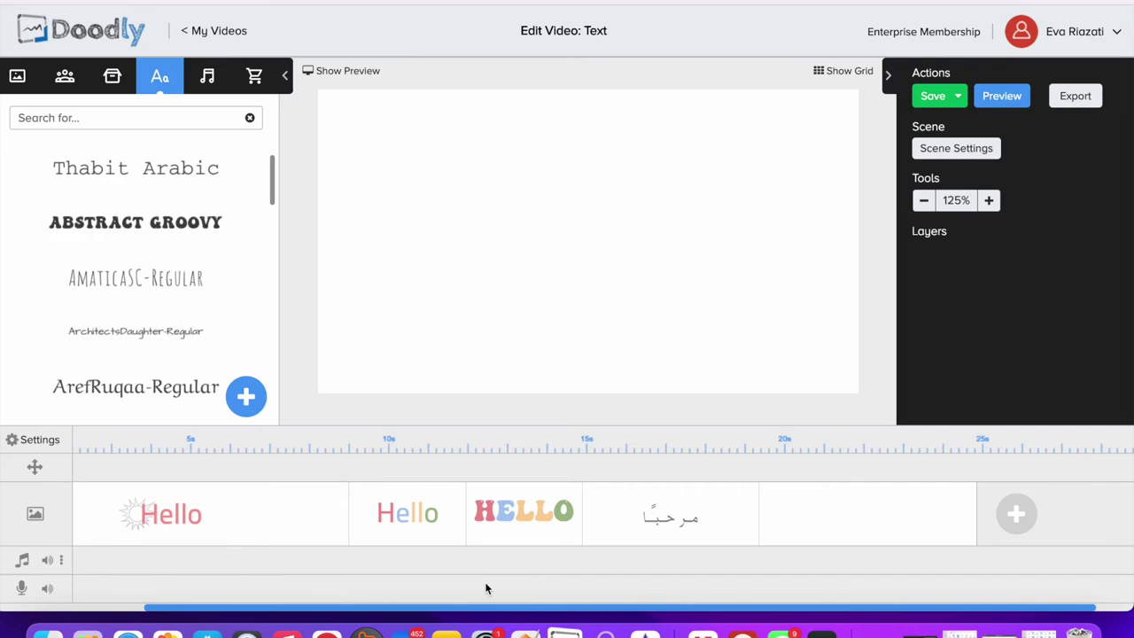
# - Switch to the browser, translate "Hello" into Russian in Google's translator, and capture a screenshot of the word "Привет"
pyautogui.click(328, 635)
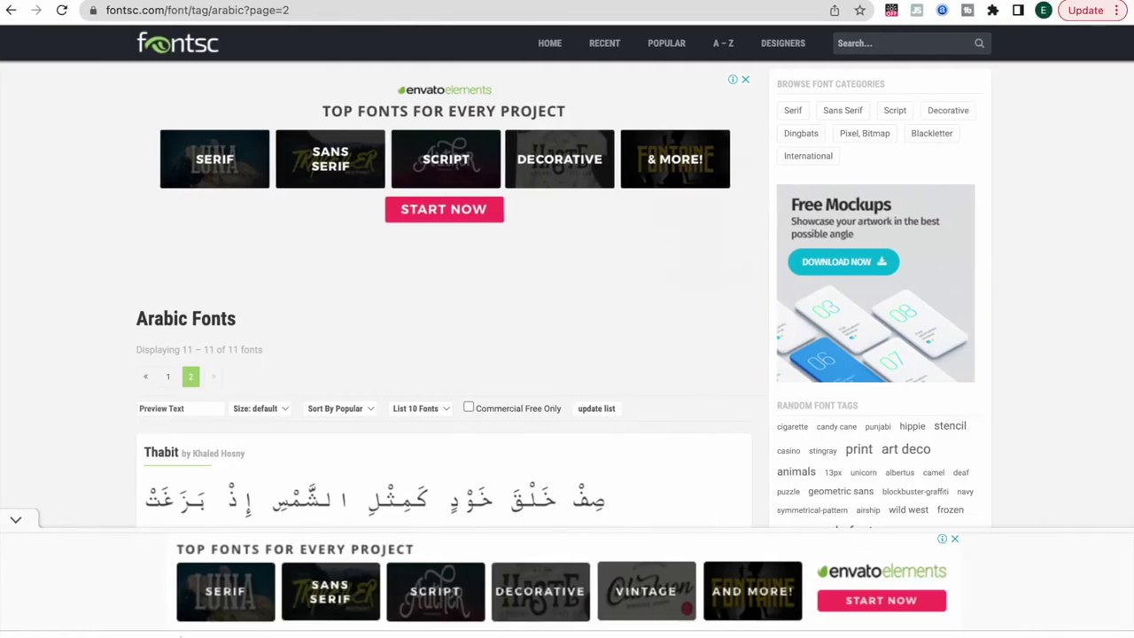
pyautogui.hotkey('ctrl', 'Tab')
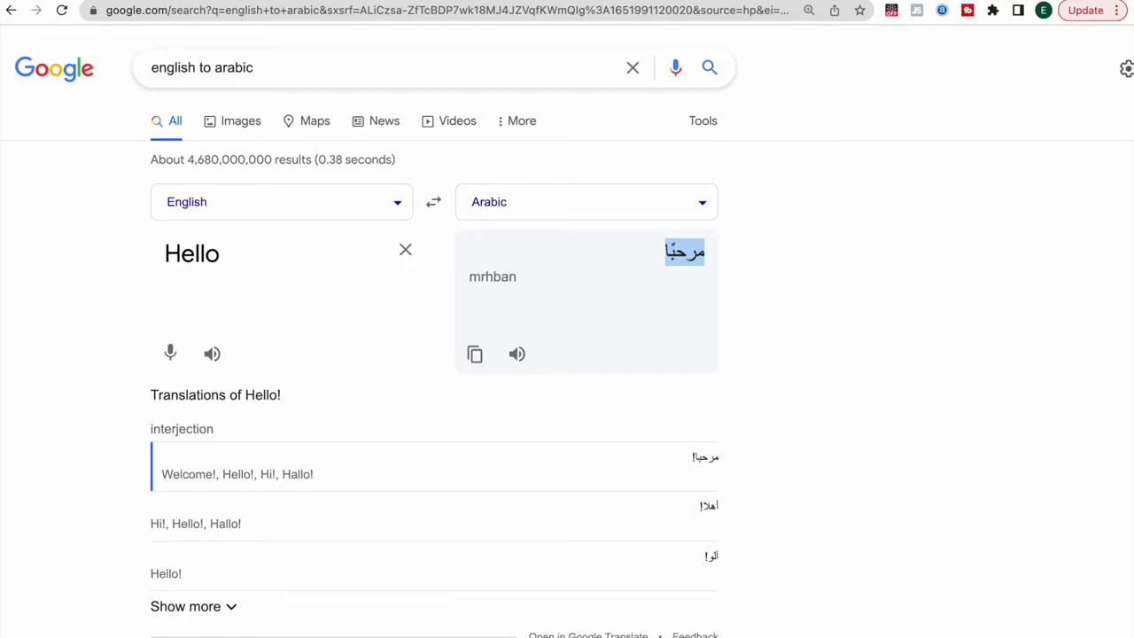
pyautogui.click(517, 206)
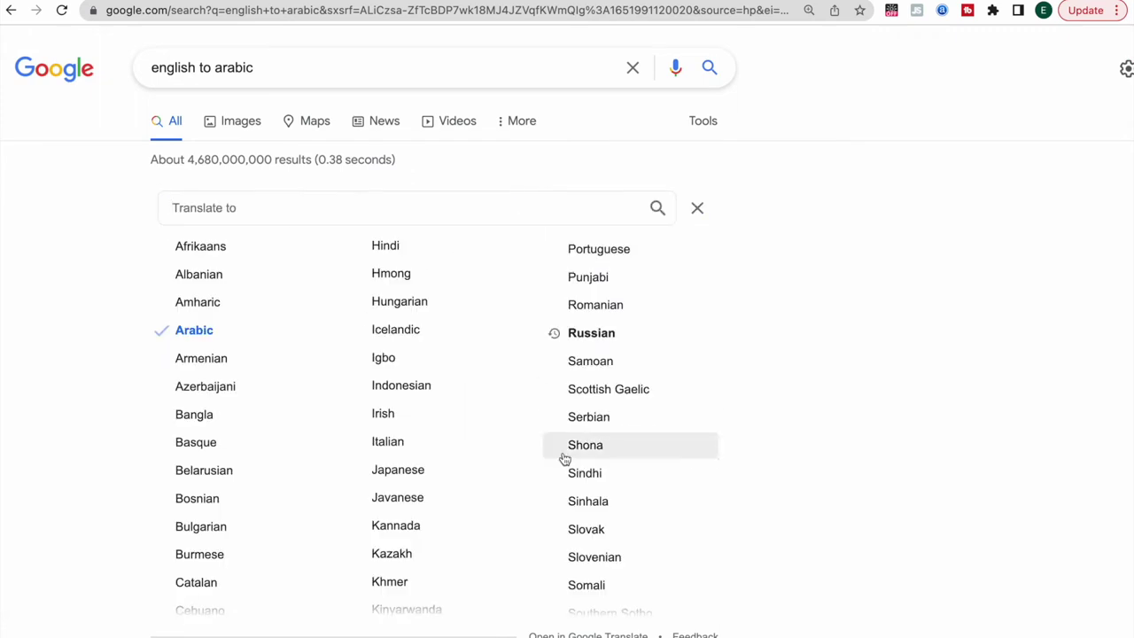
pyautogui.click(594, 335)
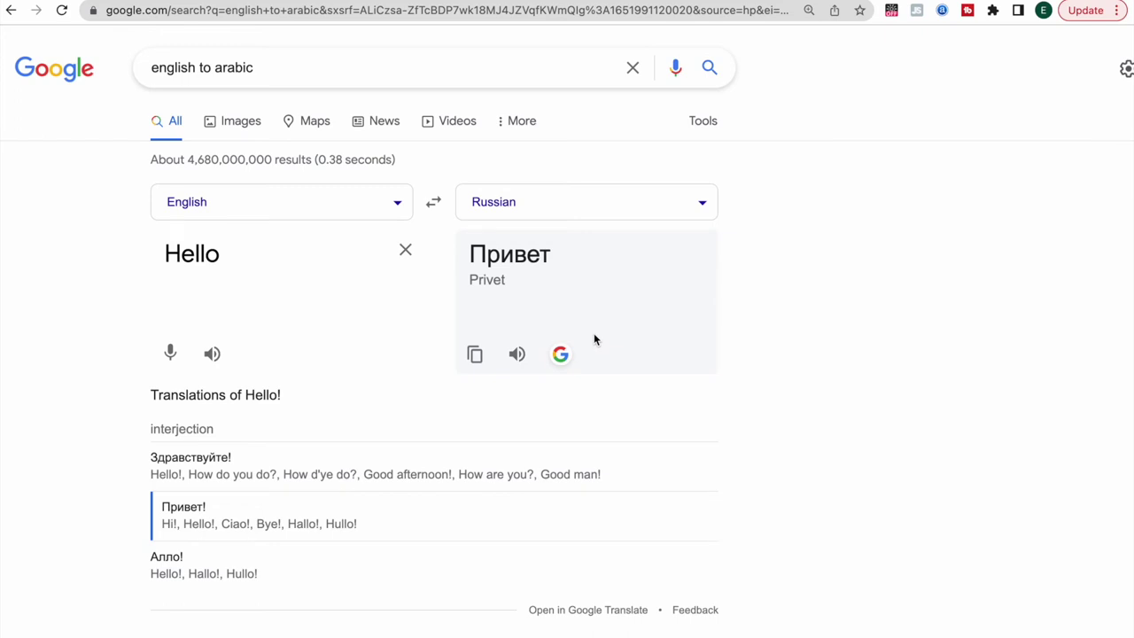
pyautogui.press('super+shift+4')
pyautogui.moveTo(468, 234); pyautogui.dragTo(560, 270)
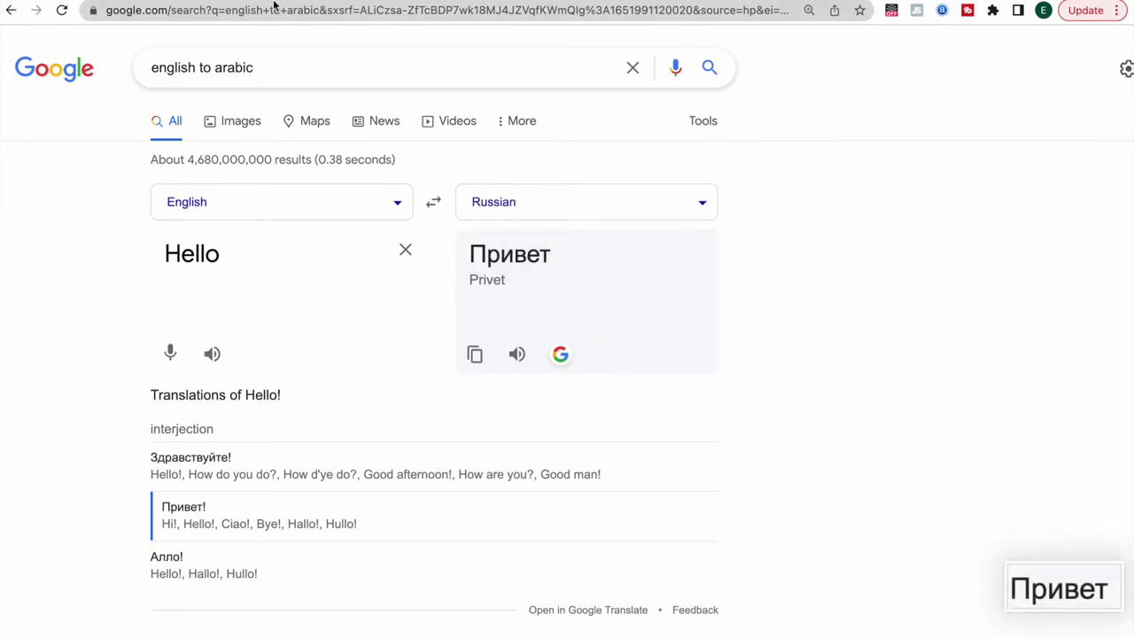
# - In Doodly, upload Screen Shot 2022-05-08 at 9.58.39 AM.png from the Desktop as a new prop in the empty scene
pyautogui.click(565, 631)
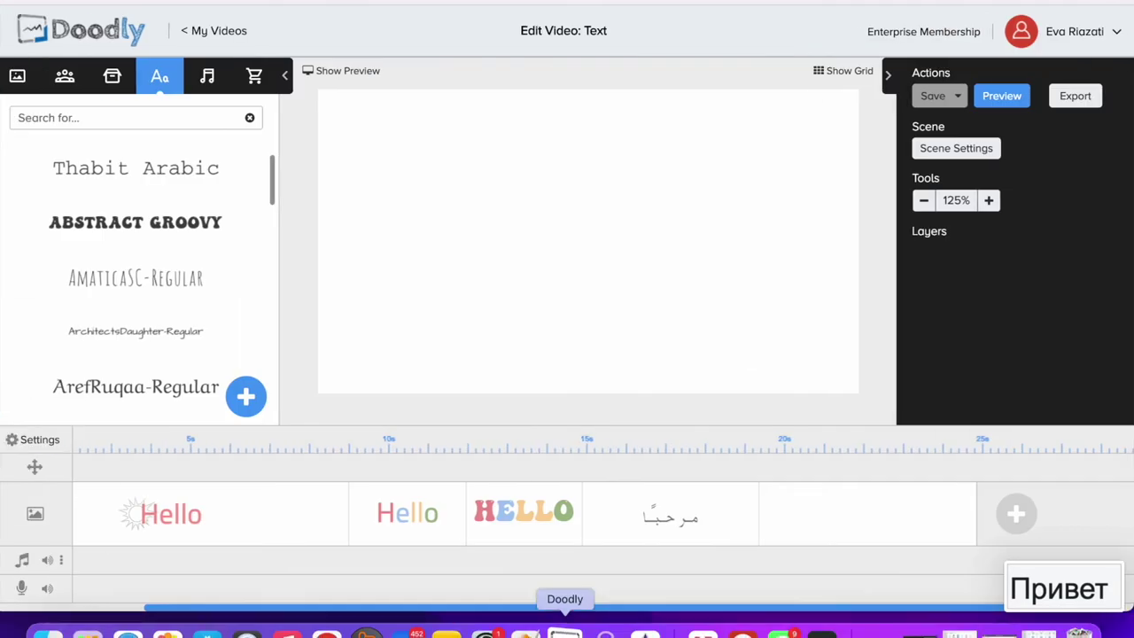
pyautogui.click(112, 78)
pyautogui.click(249, 400)
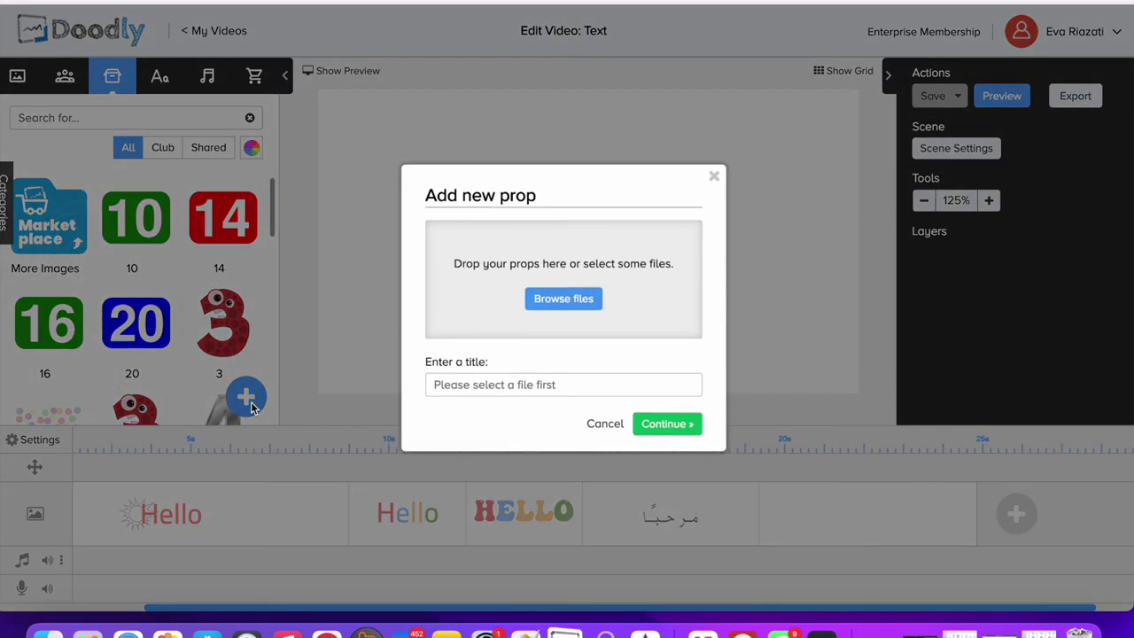
pyautogui.click(584, 306)
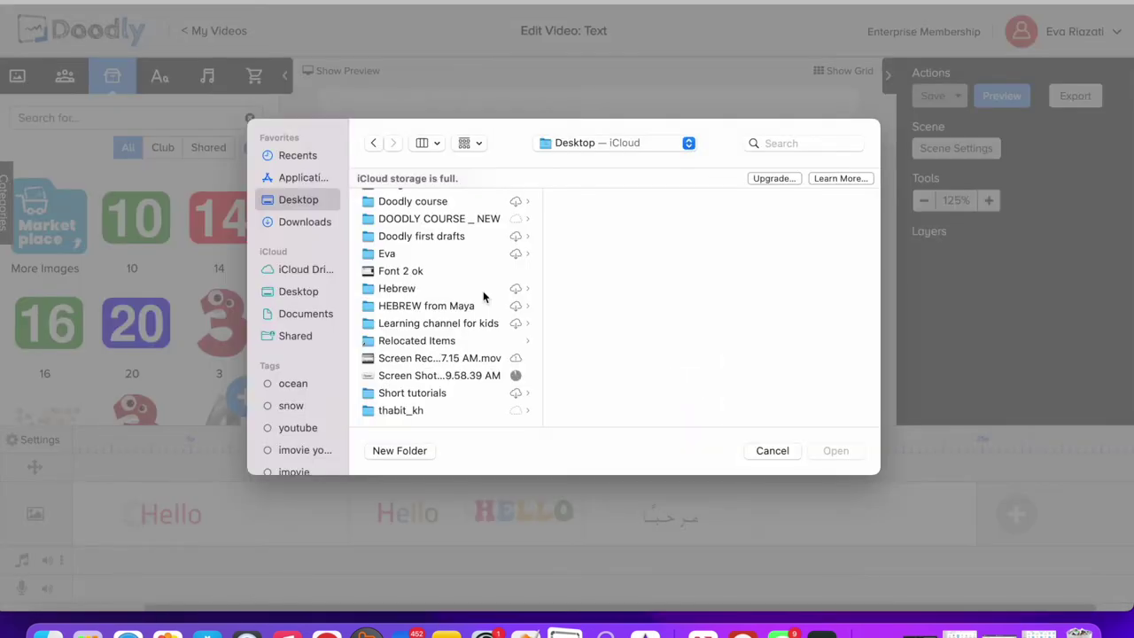
pyautogui.click(473, 375)
pyautogui.click(835, 452)
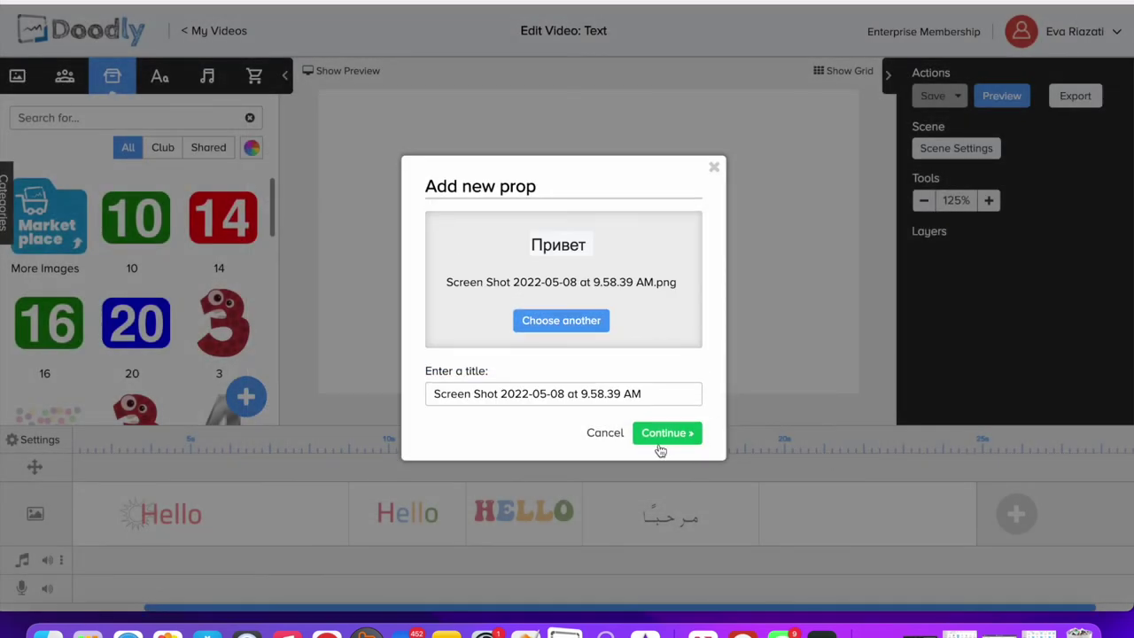
pyautogui.click(667, 434)
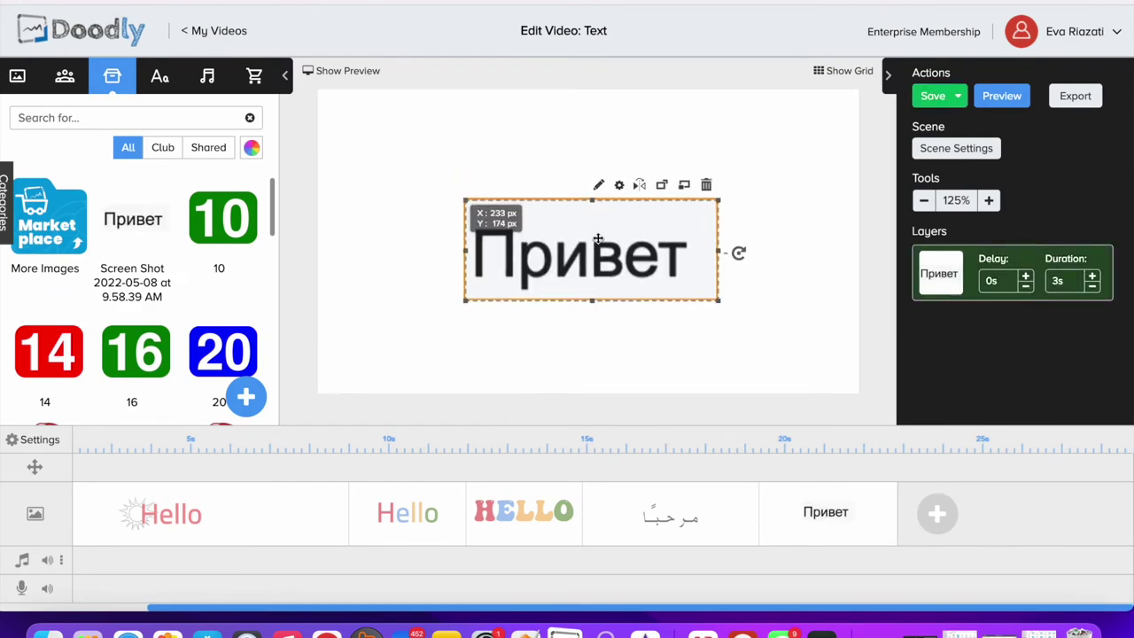
# - In the browser, remove the background of the "Привет" screenshot with remove.bg and download the resulting image
pyautogui.press('super+t')
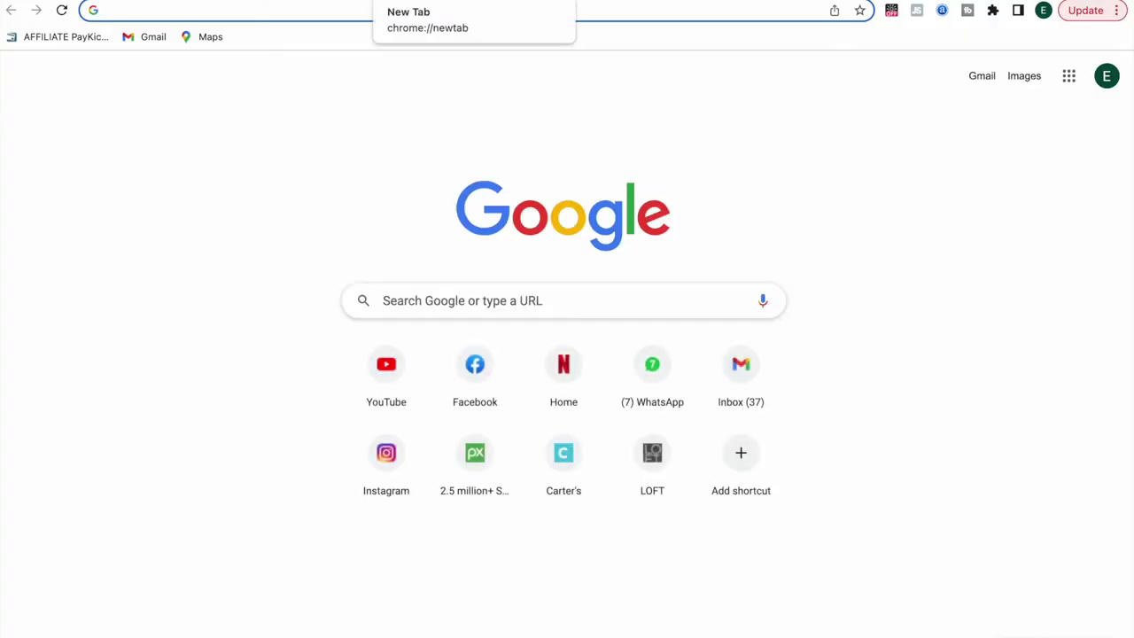
pyautogui.write('remove')
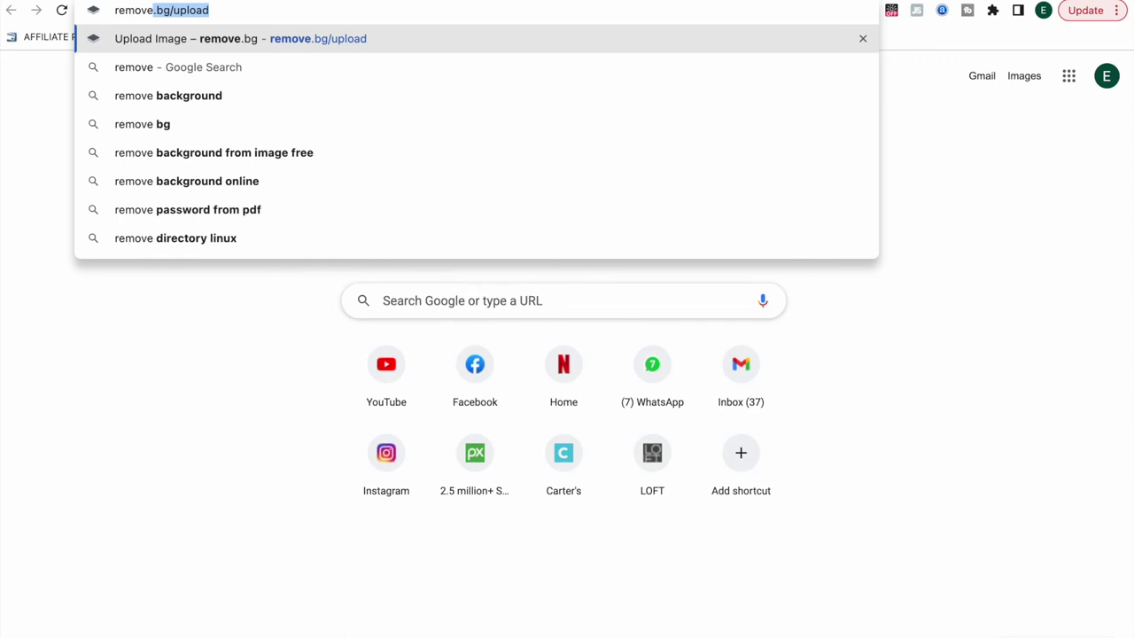
pyautogui.press('Return')
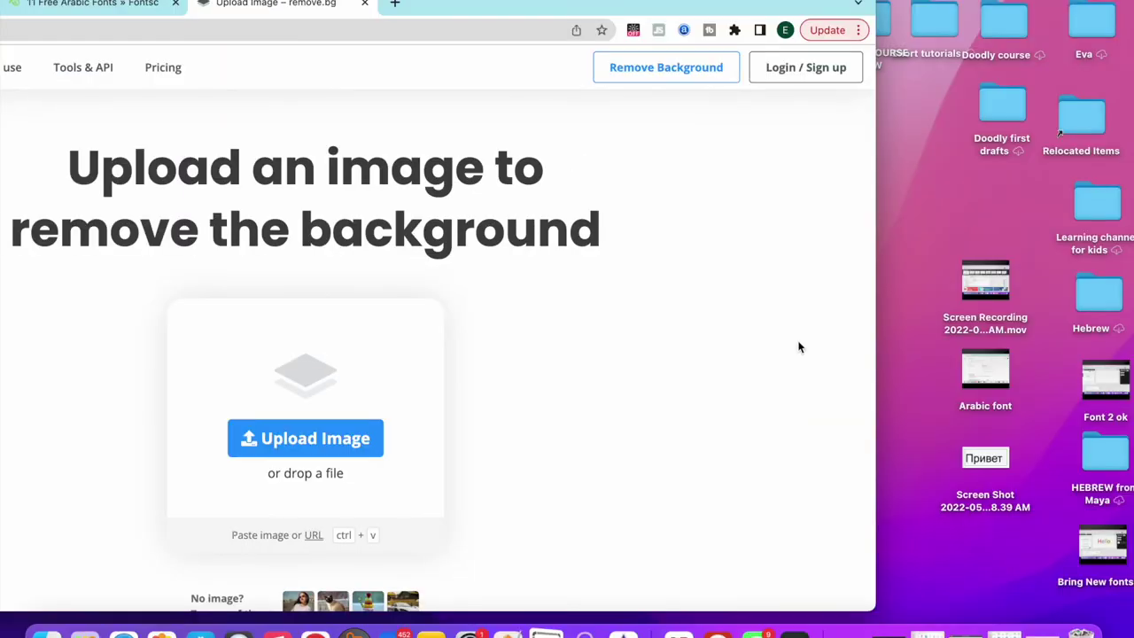
pyautogui.moveTo(988, 461); pyautogui.dragTo(336, 434)
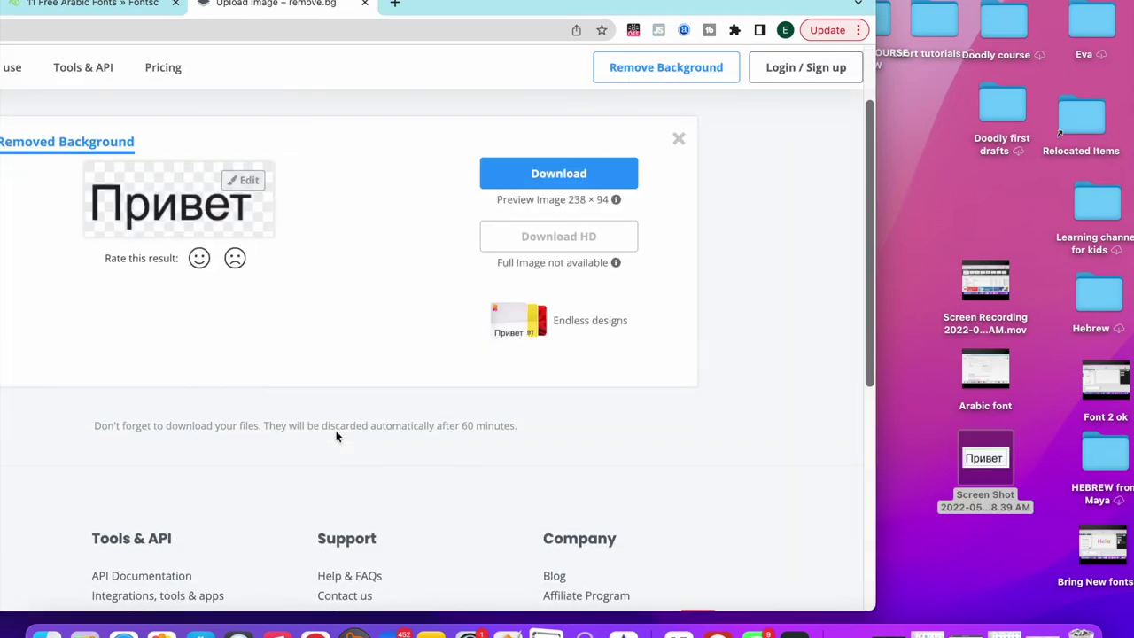
pyautogui.click(524, 185)
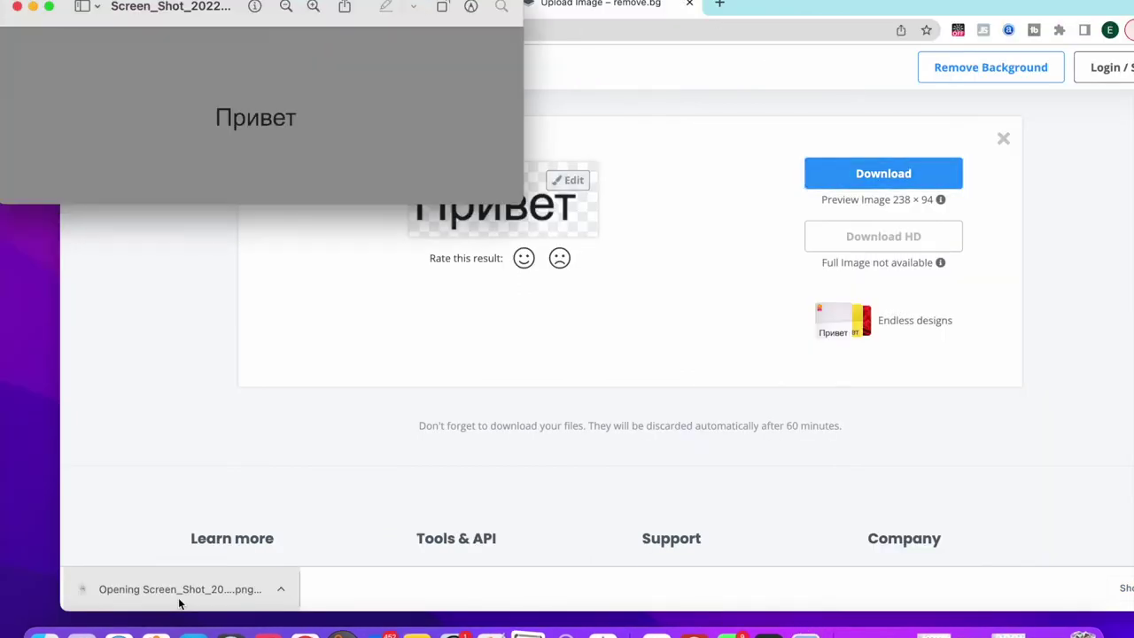
# - Rename the downloaded background-free image as "hello russin remove" and move it to the Desktop
pyautogui.click(218, 10)
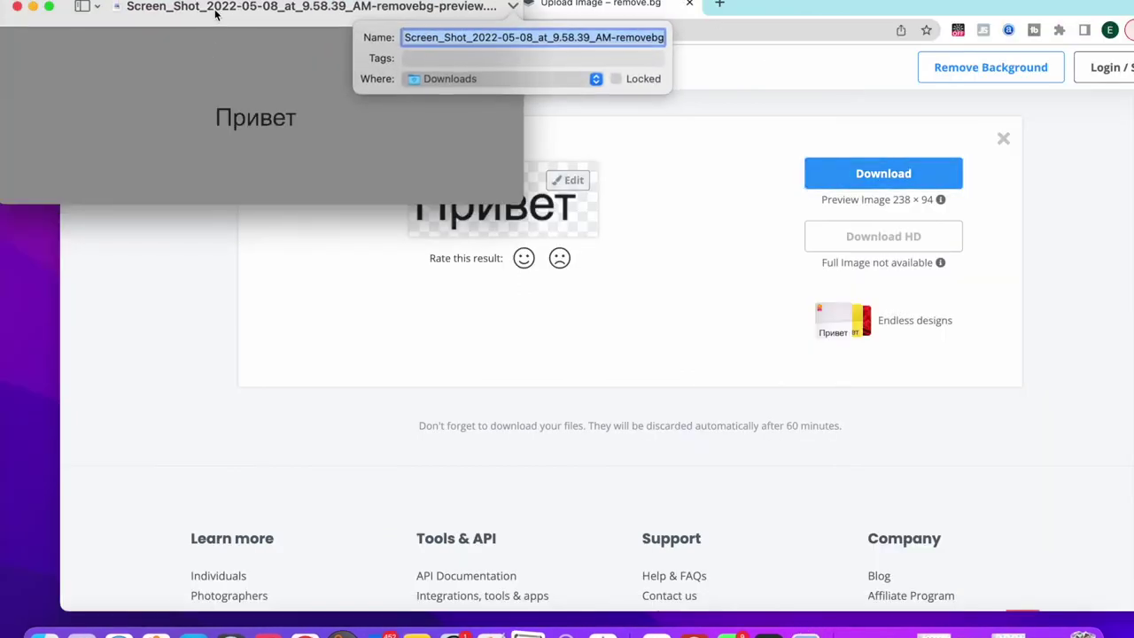
pyautogui.click(597, 81)
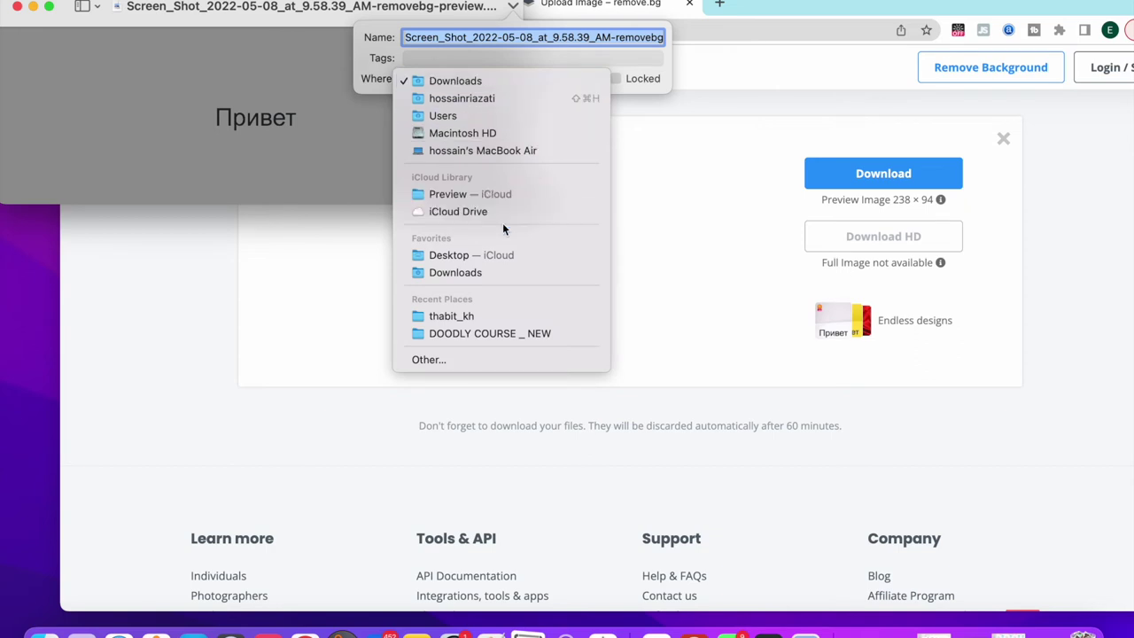
pyautogui.click(500, 255)
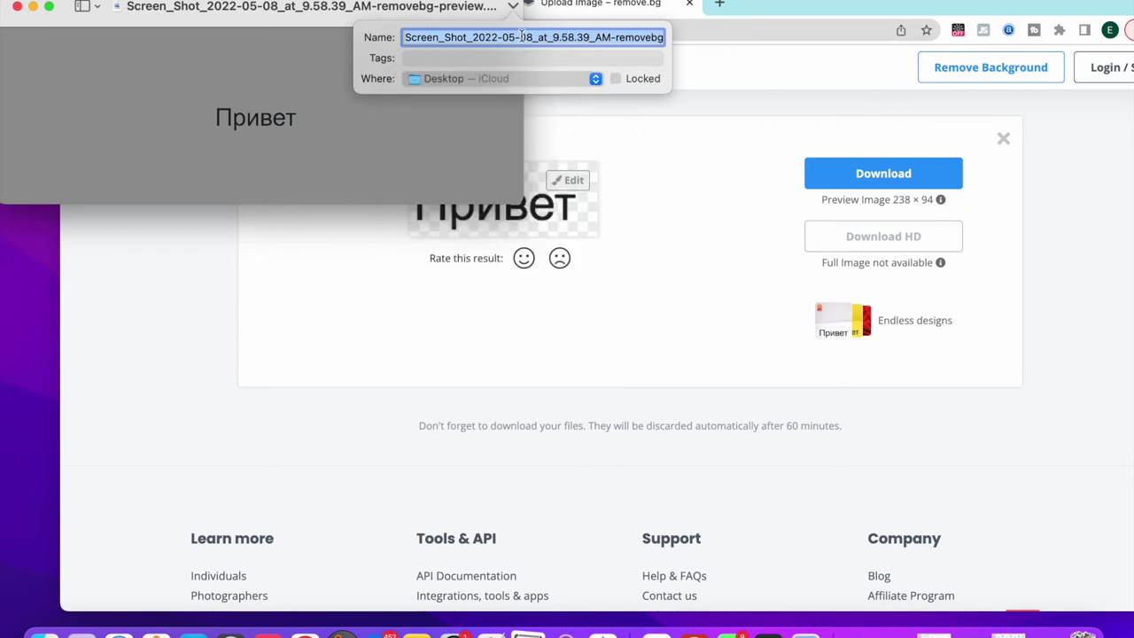
pyautogui.write('hello russin remove')
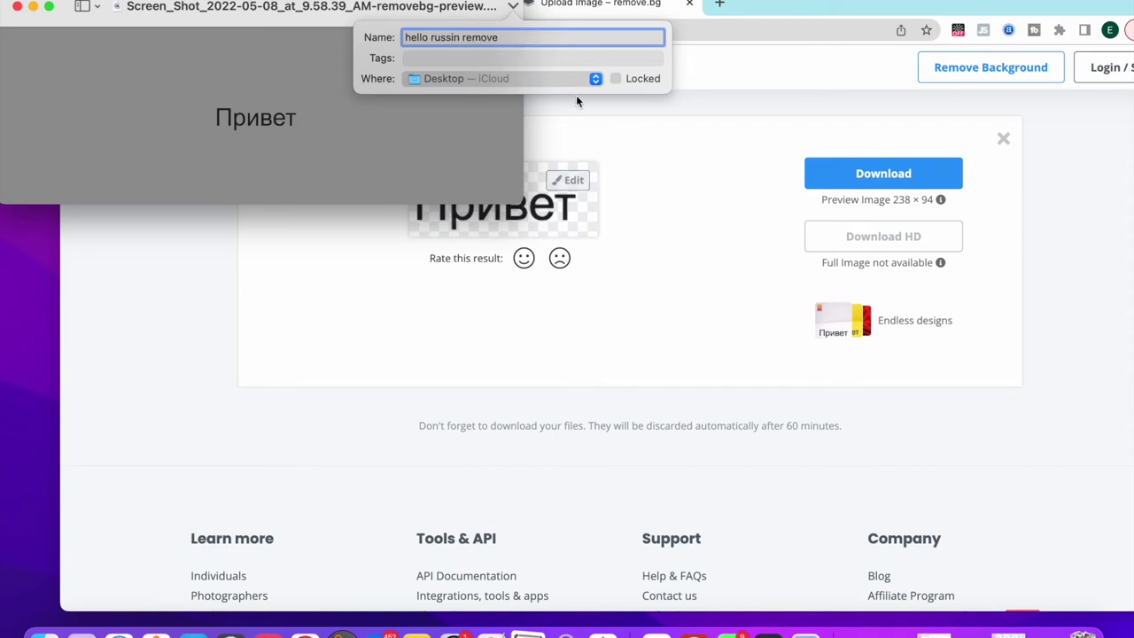
pyautogui.press('Return')
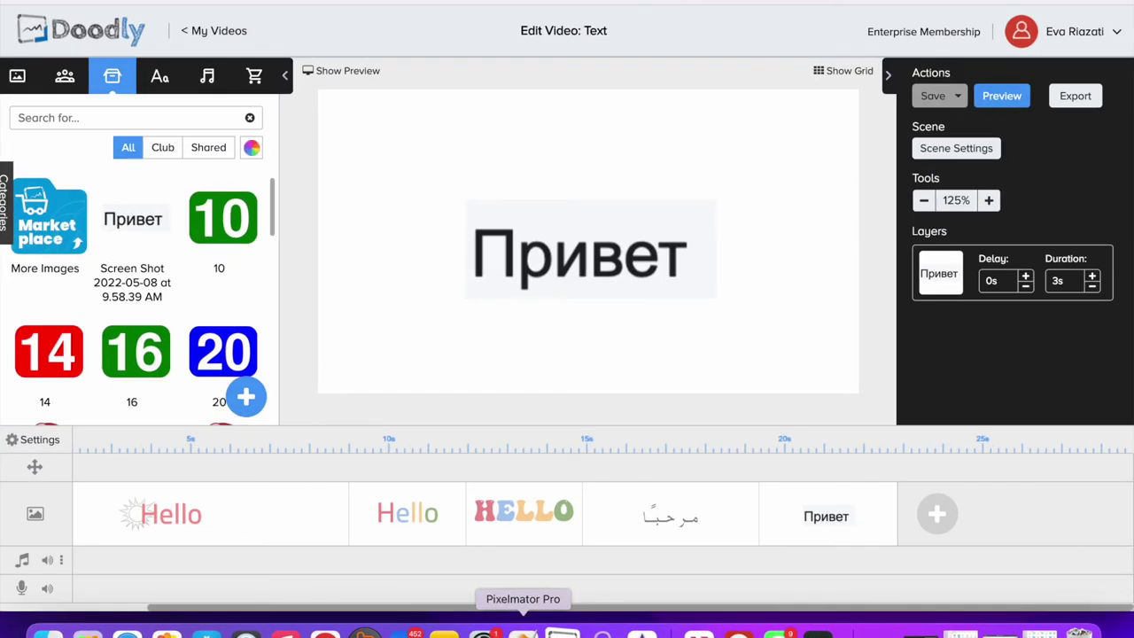
# - In Doodly, add a new scene and upload hello russin remove.png from the Desktop as a prop, positioned near the canvas centre
pyautogui.click(939, 516)
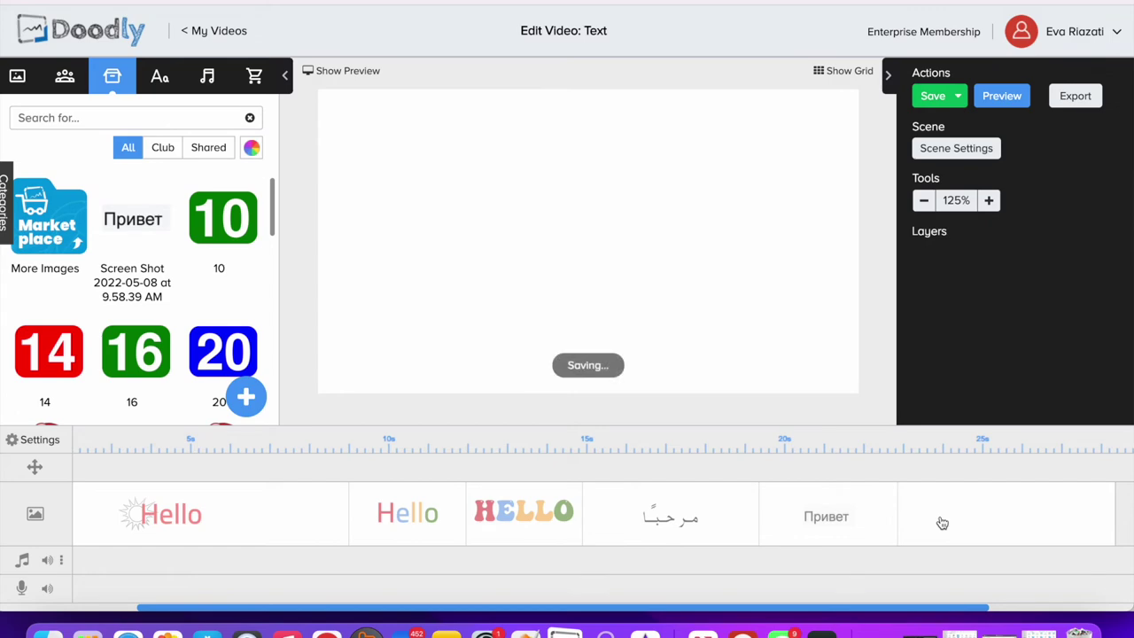
pyautogui.click(246, 397)
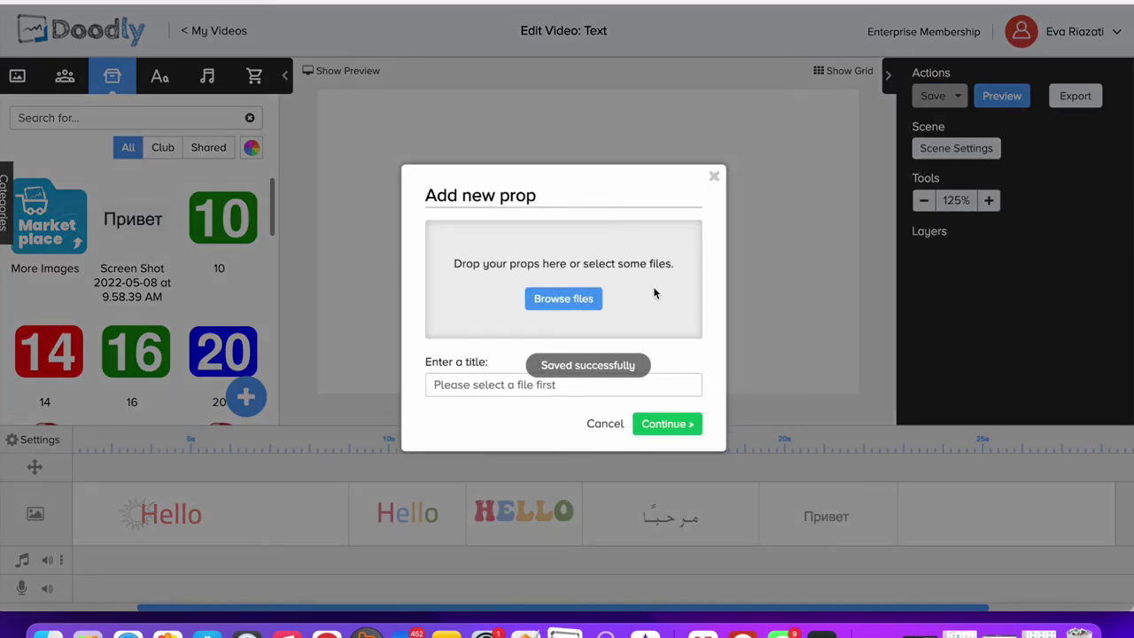
pyautogui.click(585, 298)
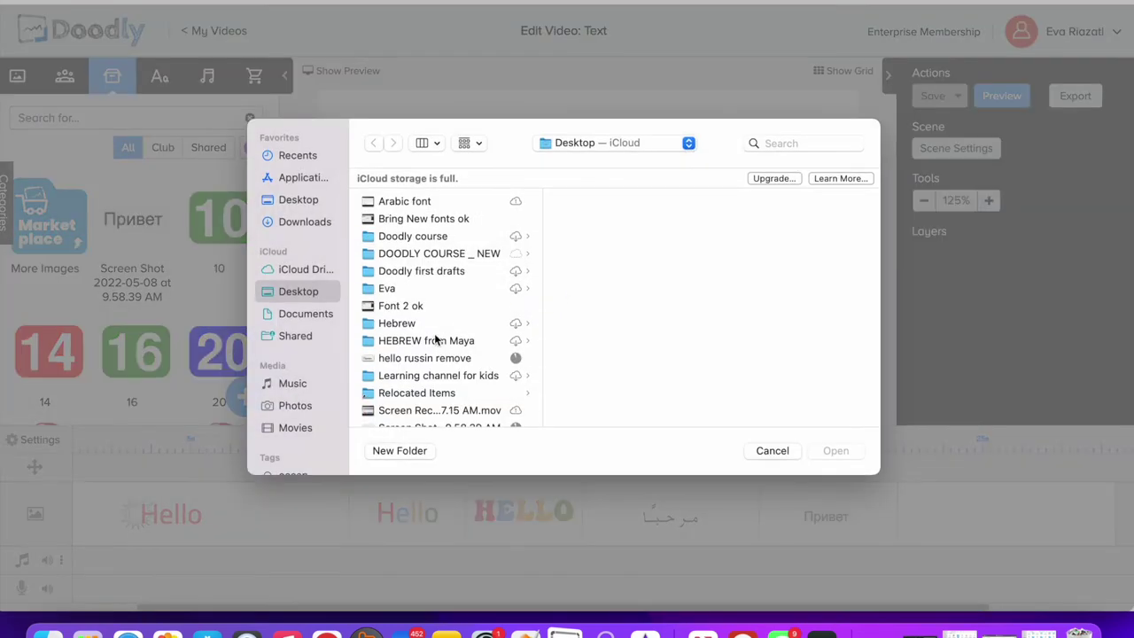
pyautogui.scroll(-3, 433, 333)
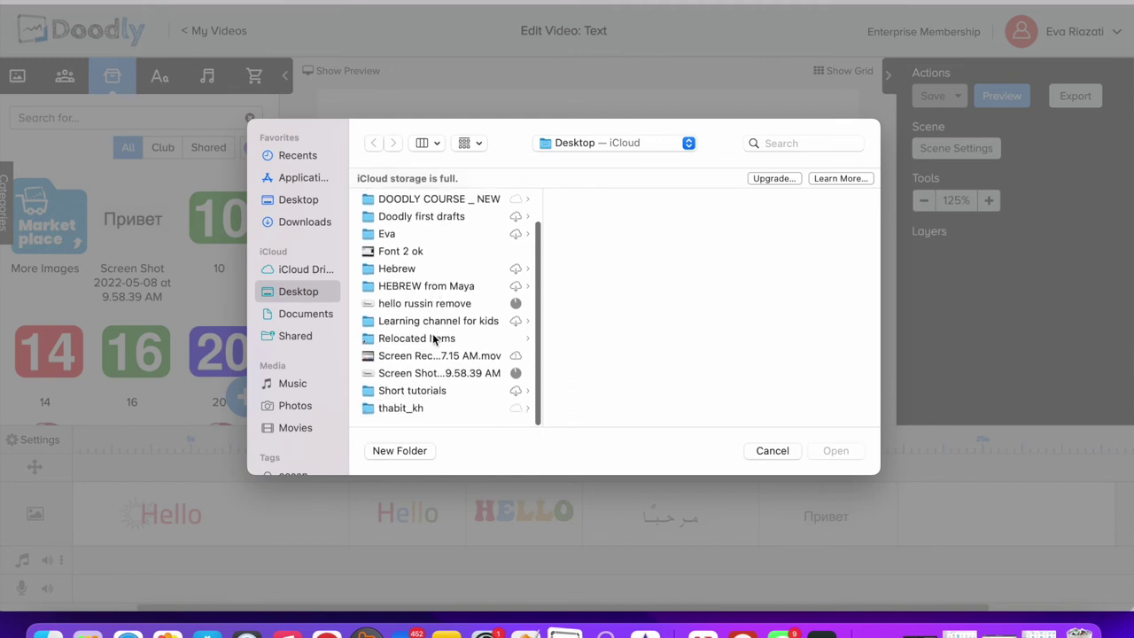
pyautogui.click(420, 305)
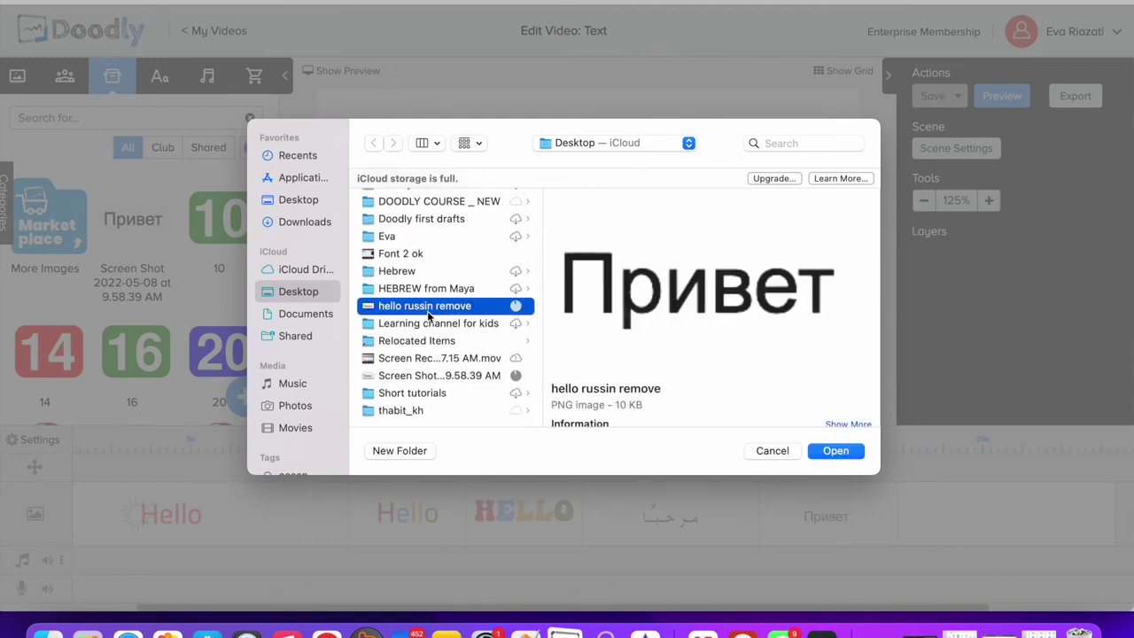
pyautogui.click(845, 454)
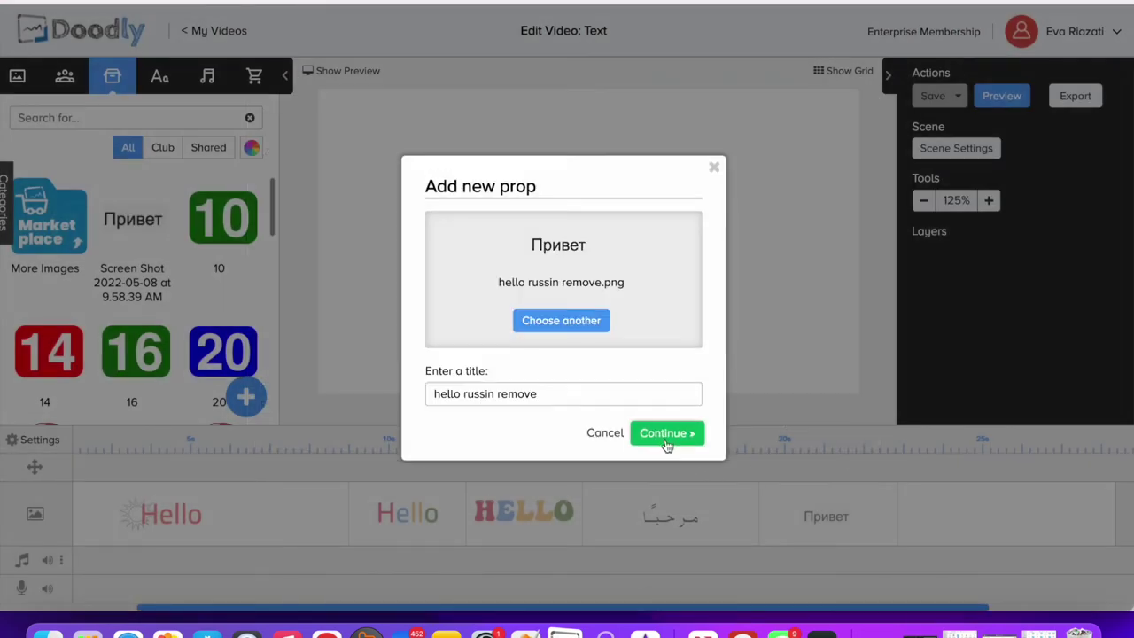
pyautogui.click(667, 427)
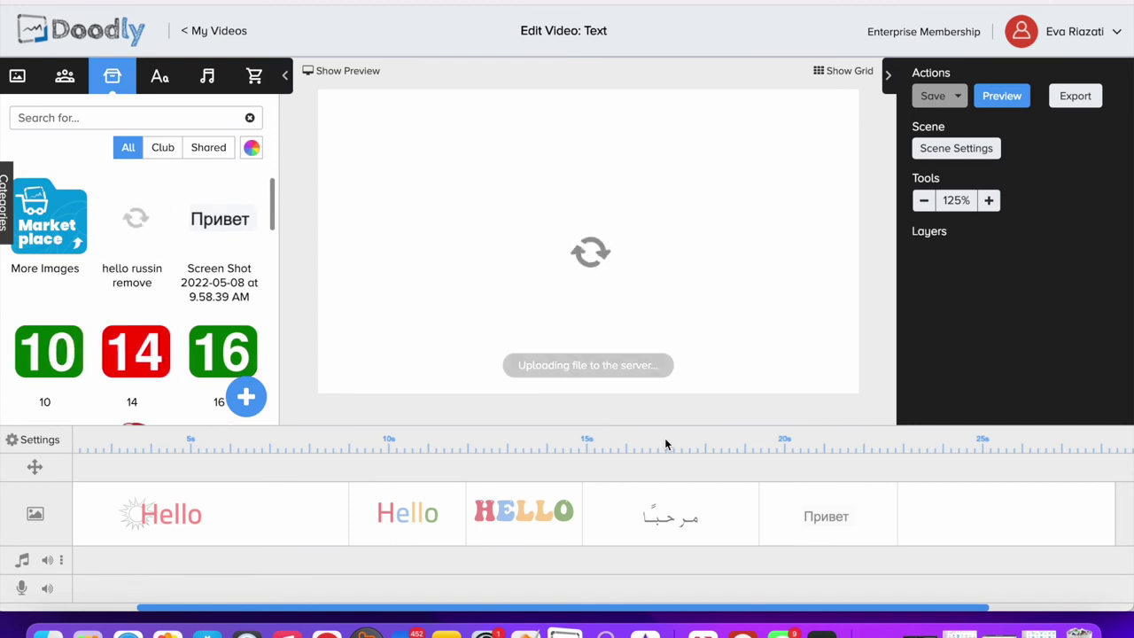
pyautogui.moveTo(573, 257); pyautogui.dragTo(616, 247)
pyautogui.click(710, 356)
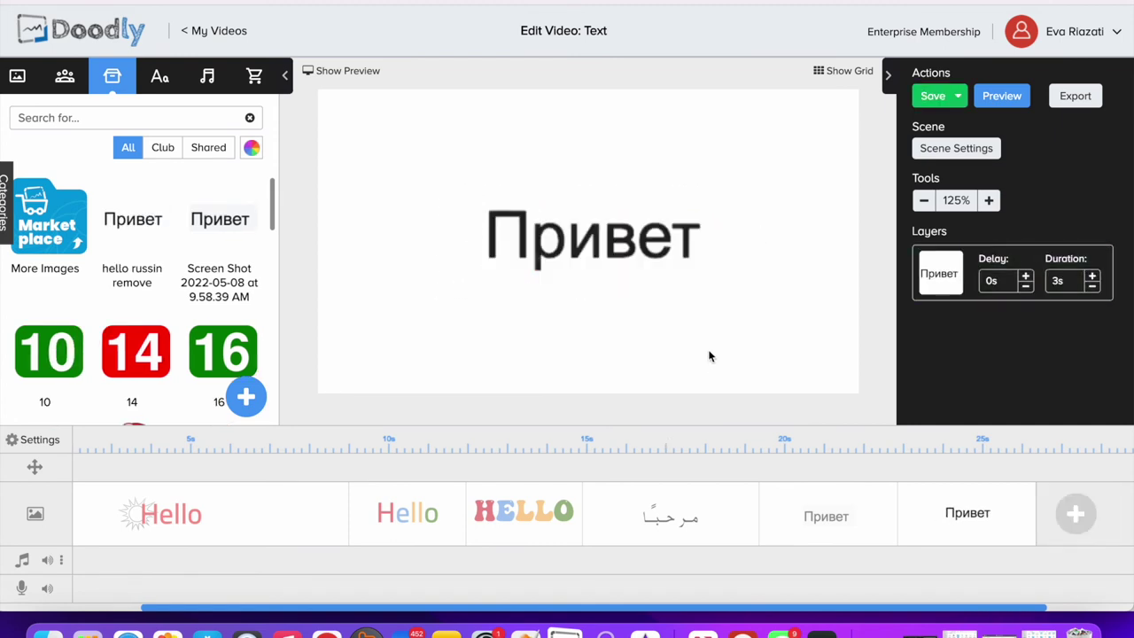
# - Delete the screenshot prop and the "hello russin remove" prop from the props library
pyautogui.rightClick(221, 225)
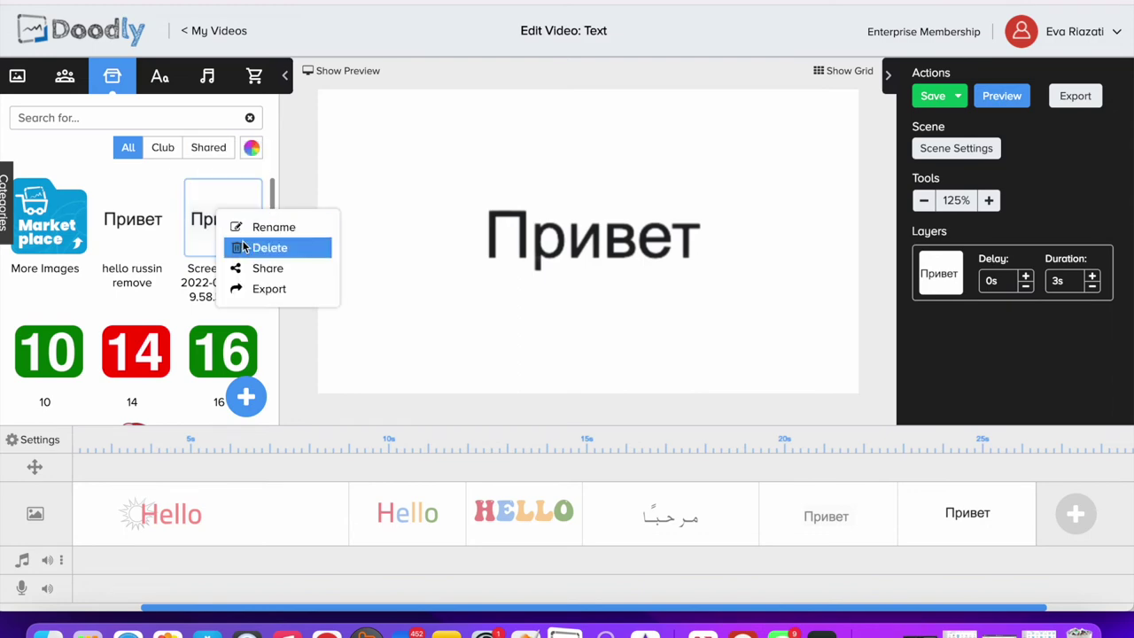
pyautogui.click(247, 247)
pyautogui.click(612, 347)
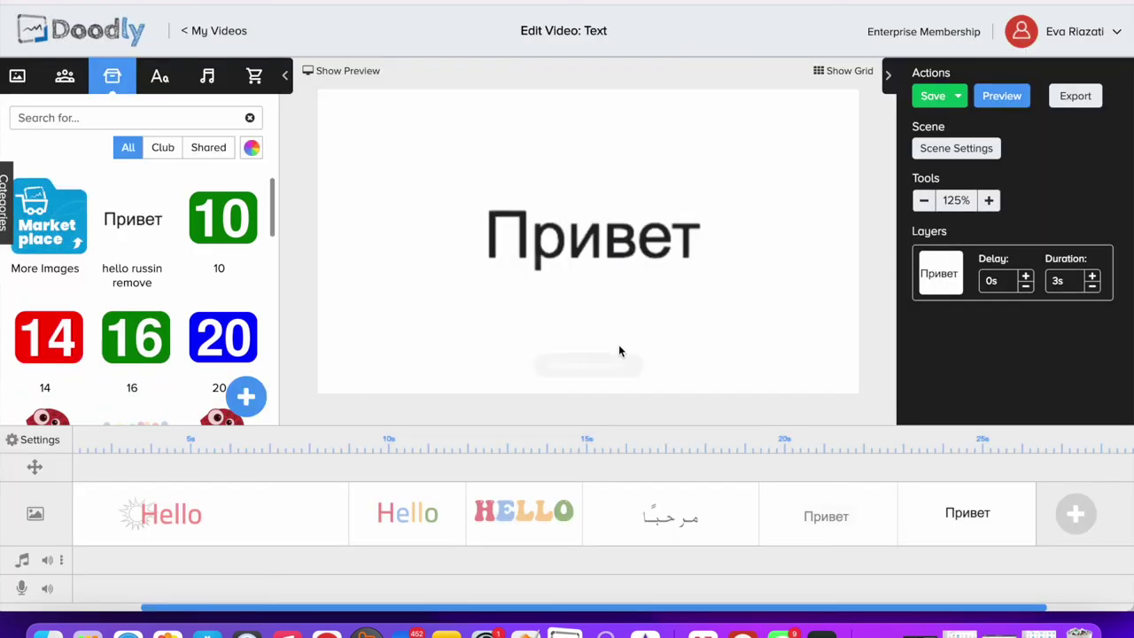
pyautogui.rightClick(151, 217)
pyautogui.click(179, 239)
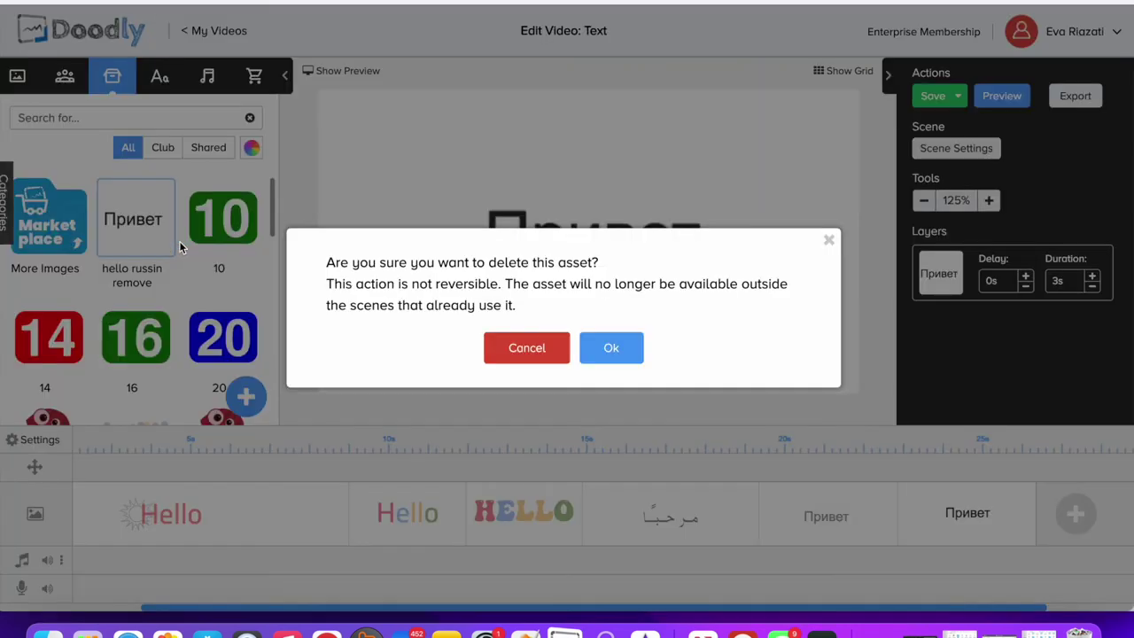
pyautogui.click(608, 347)
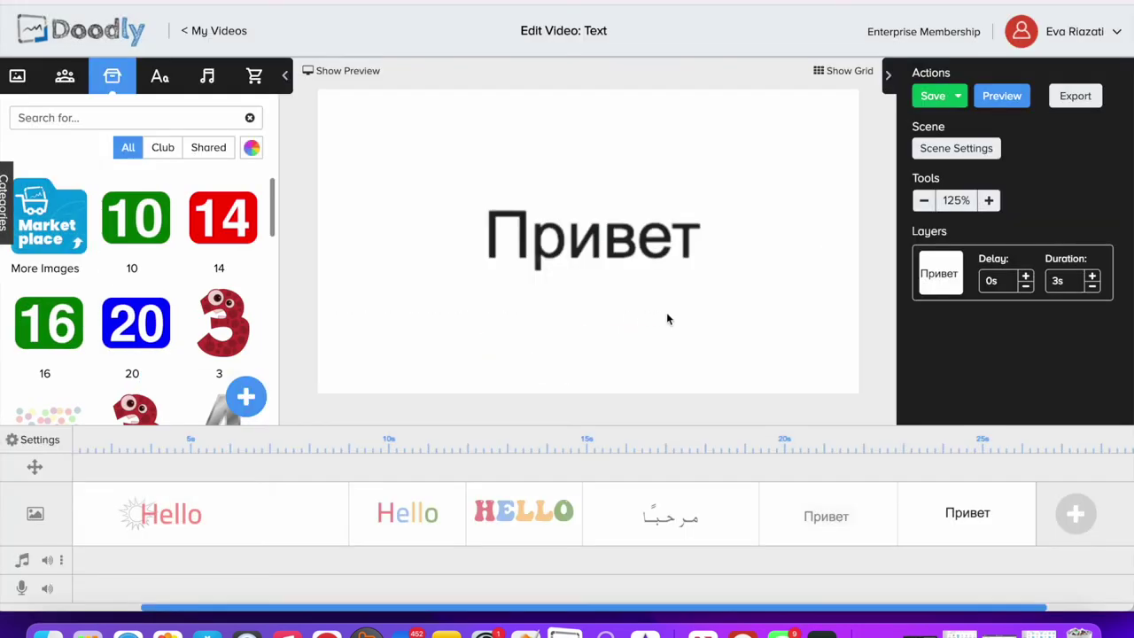